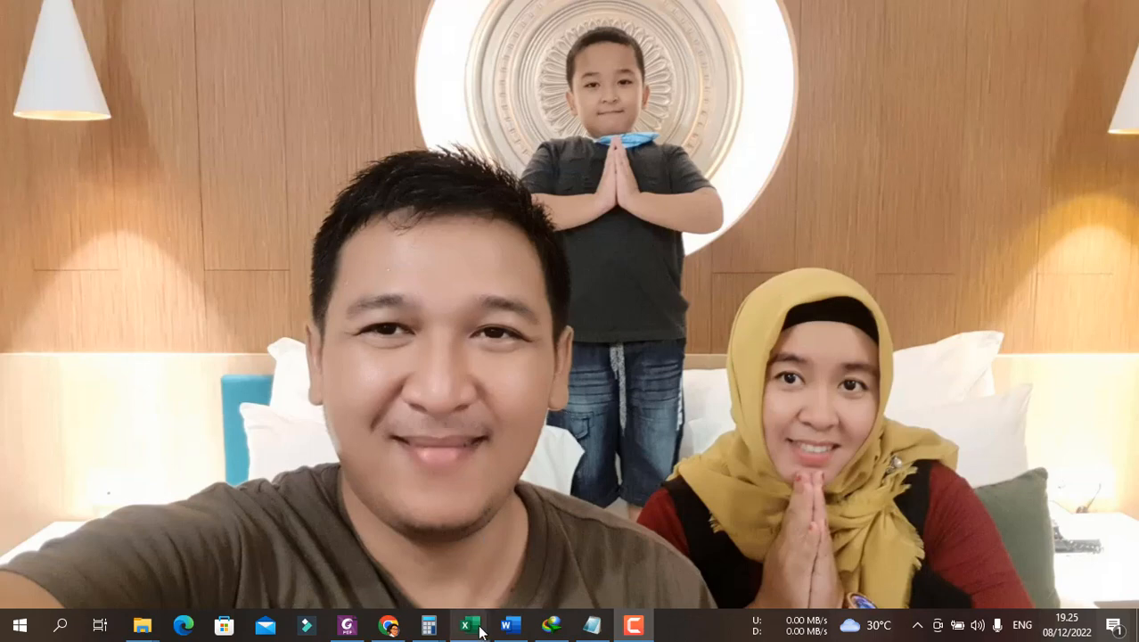
- Open the SKP JPT Kuantitatif - Kadinas workbook and examine the four main RENCANA HASIL KERJA entries
mouse_move(465, 624)
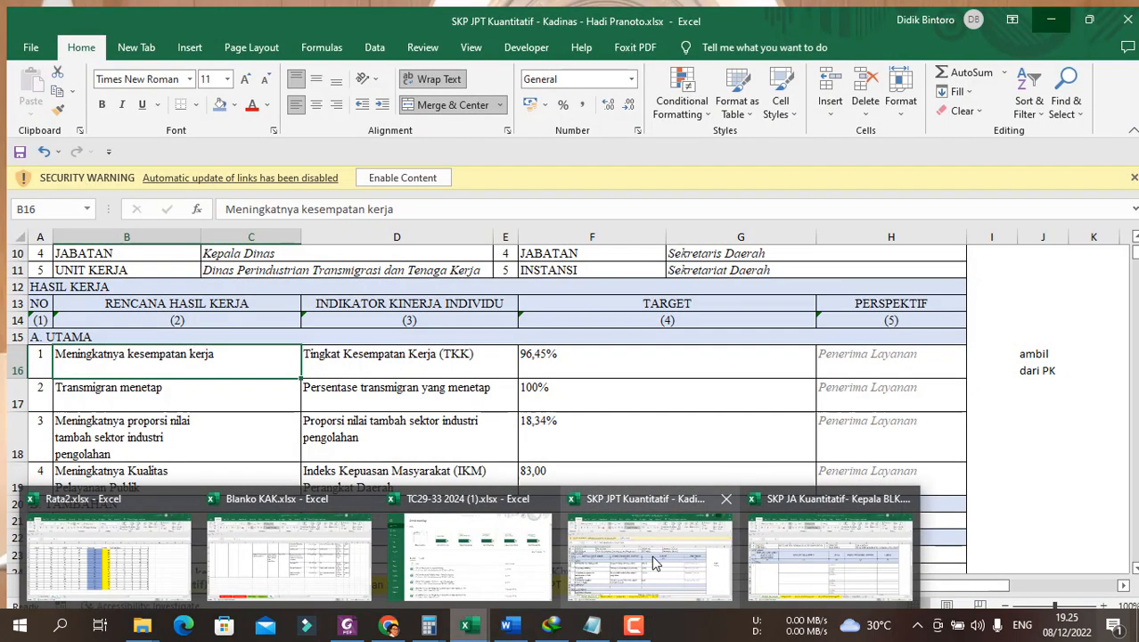
left_click(651, 552)
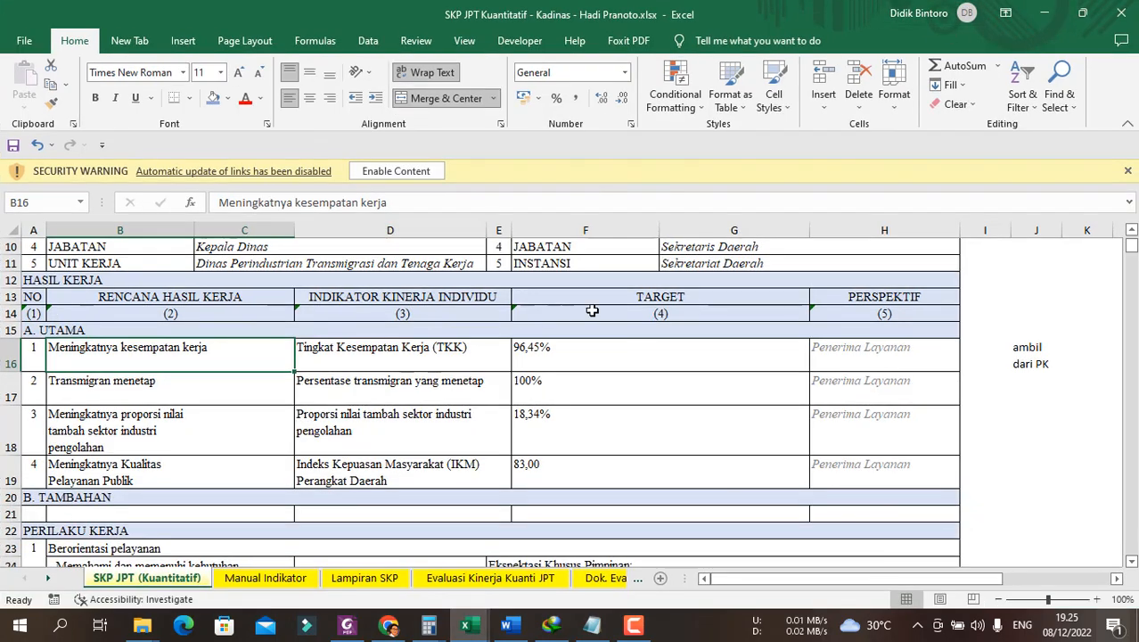
left_click(542, 364)
scroll(542, 364, "up", 1)
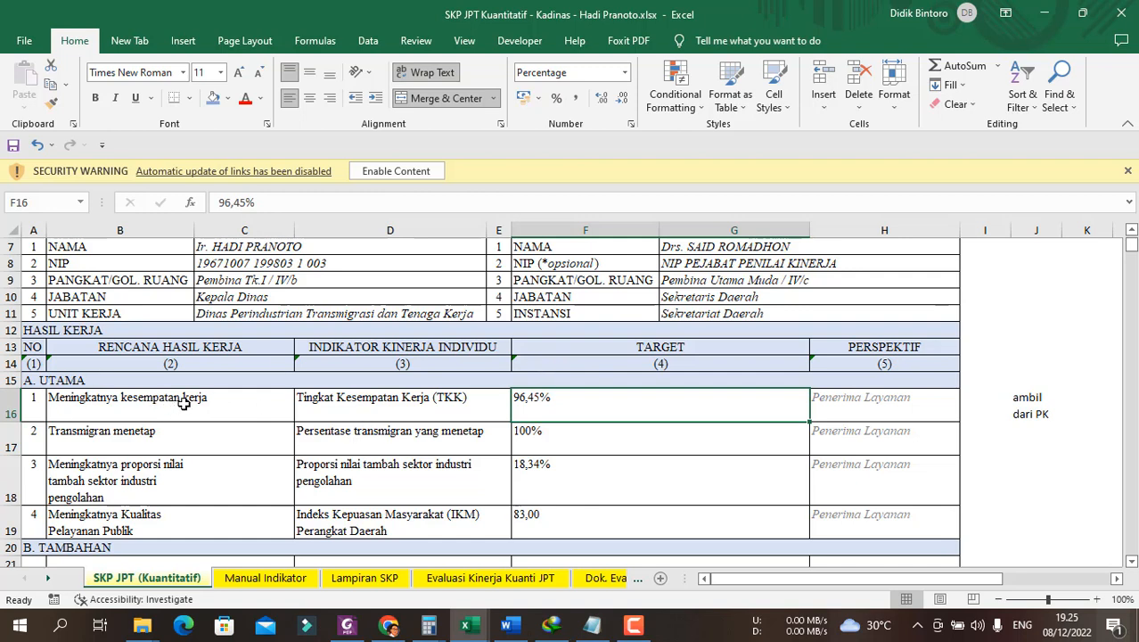
left_click_drag(184, 401, 188, 527)
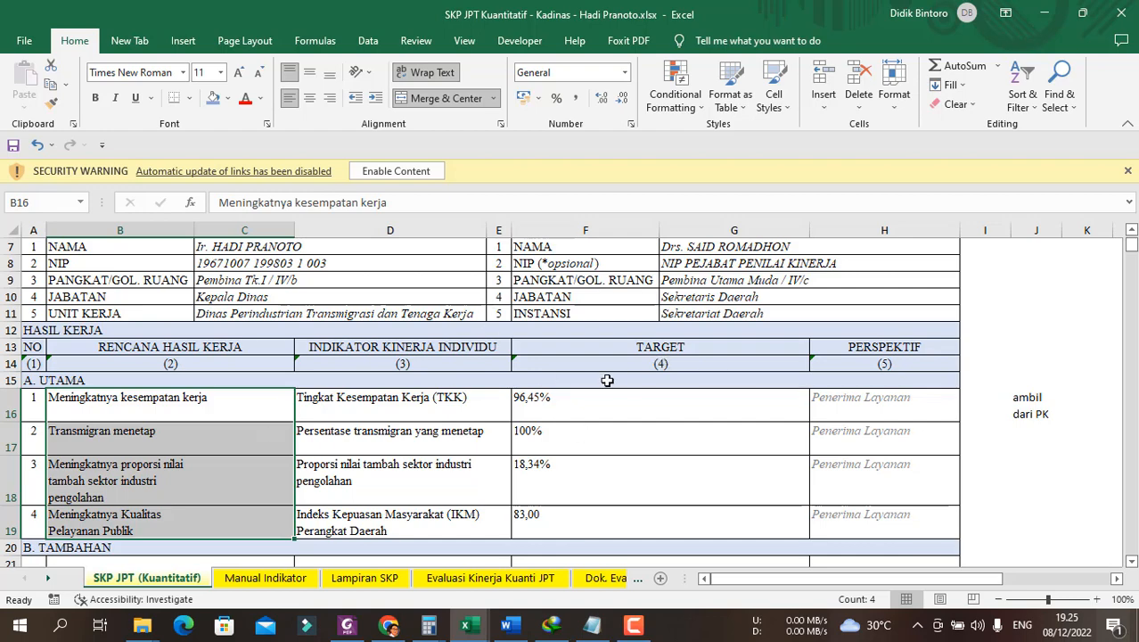
- Switch to the Word document Dokumen Penetapan PK 2022 Perubahan and examine its program table, including indicators, targets and responsible officials
left_click(508, 627)
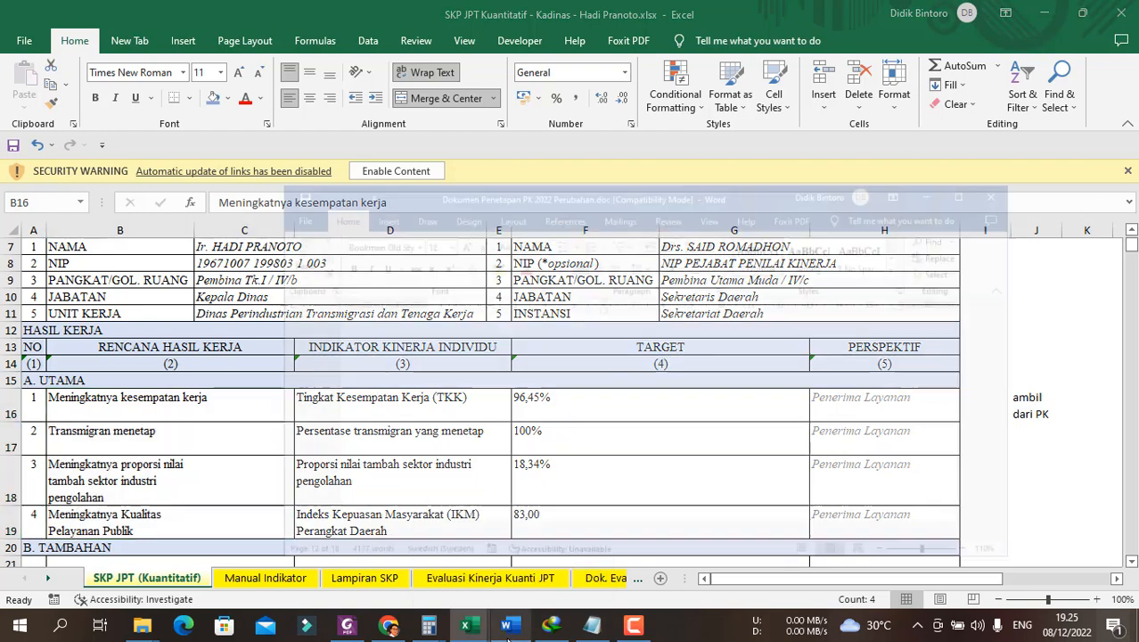
left_click(1018, 106)
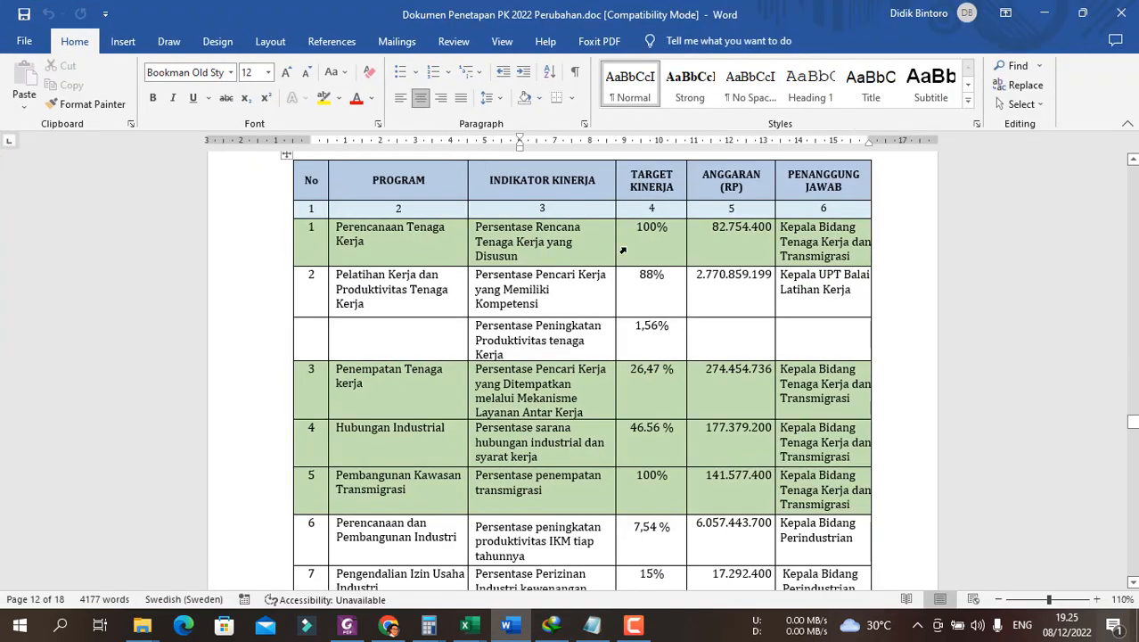
scroll(593, 297, "up", 3)
scroll(593, 297, "up", 3)
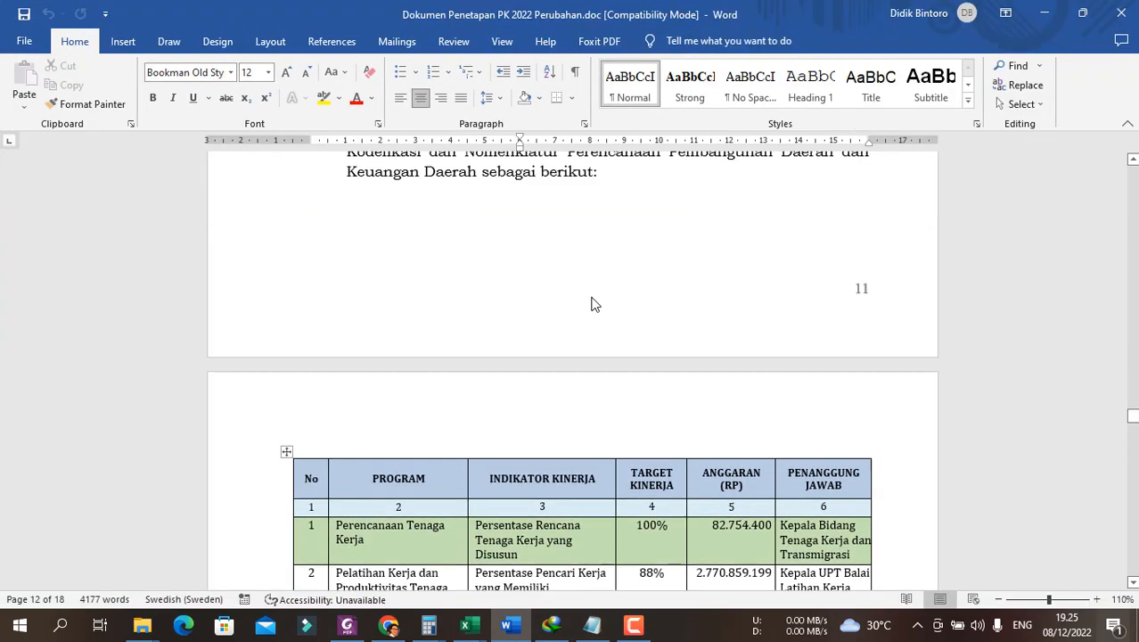
scroll(593, 301, "down", 5)
scroll(593, 303, "up", 3)
scroll(594, 299, "up", 3)
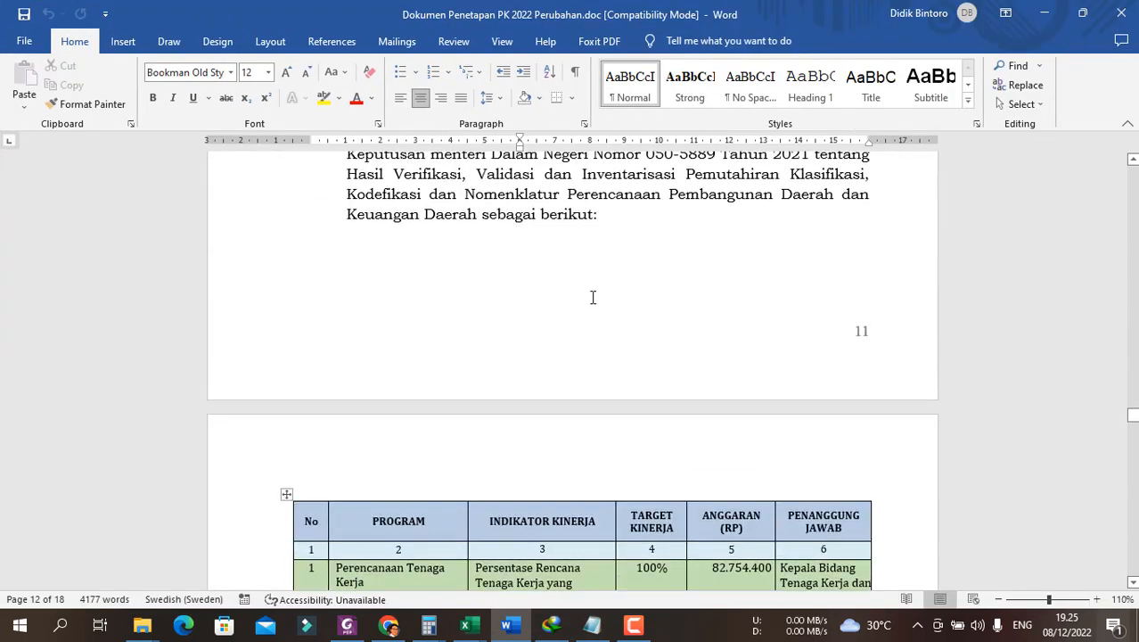
scroll(592, 294, "down", 8)
scroll(431, 267, "up", 2)
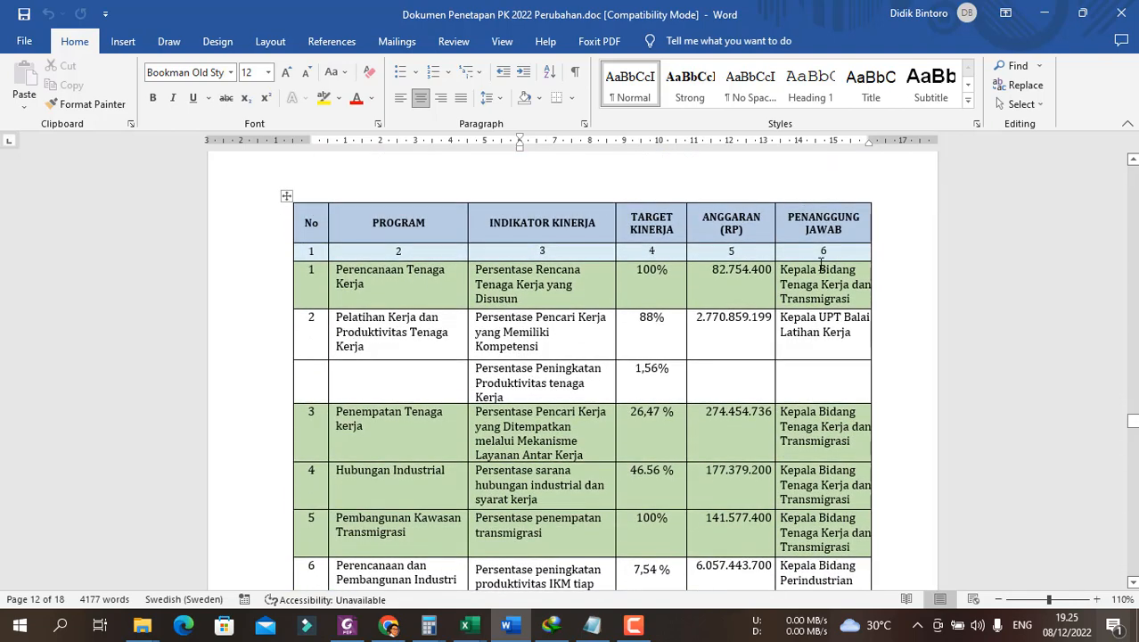
left_click(812, 285)
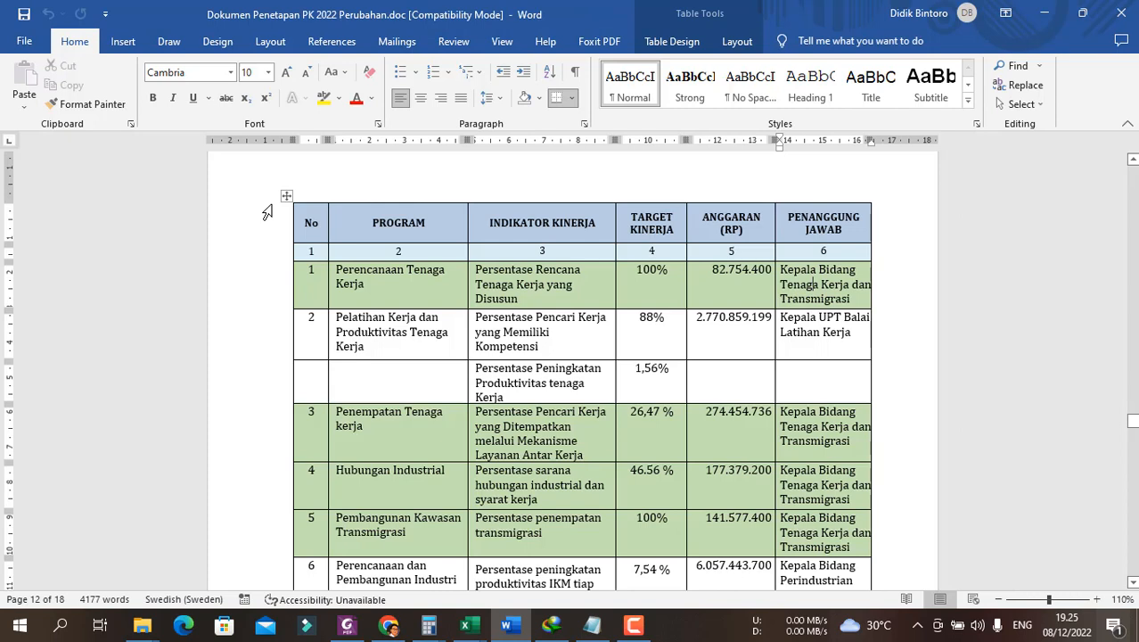
left_click(361, 230)
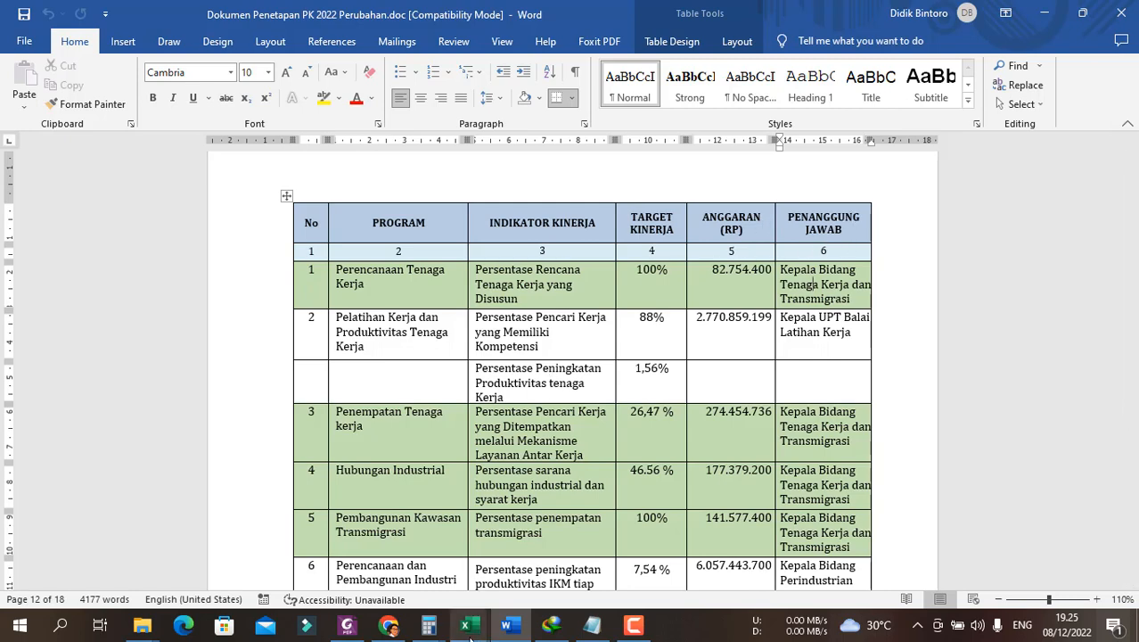
- Switch to the Excel workbook SKP JA Kuantitatif- Kepala BLK and show the heading of its SKP JAJF (Kuantitatif) form
mouse_move(469, 636)
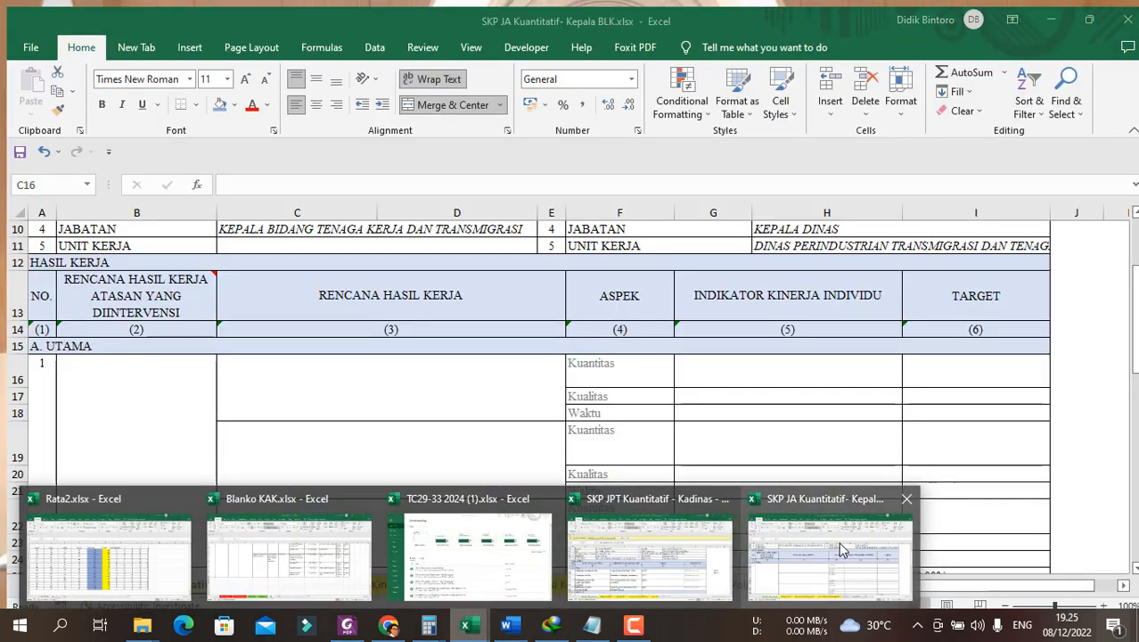
left_click(838, 542)
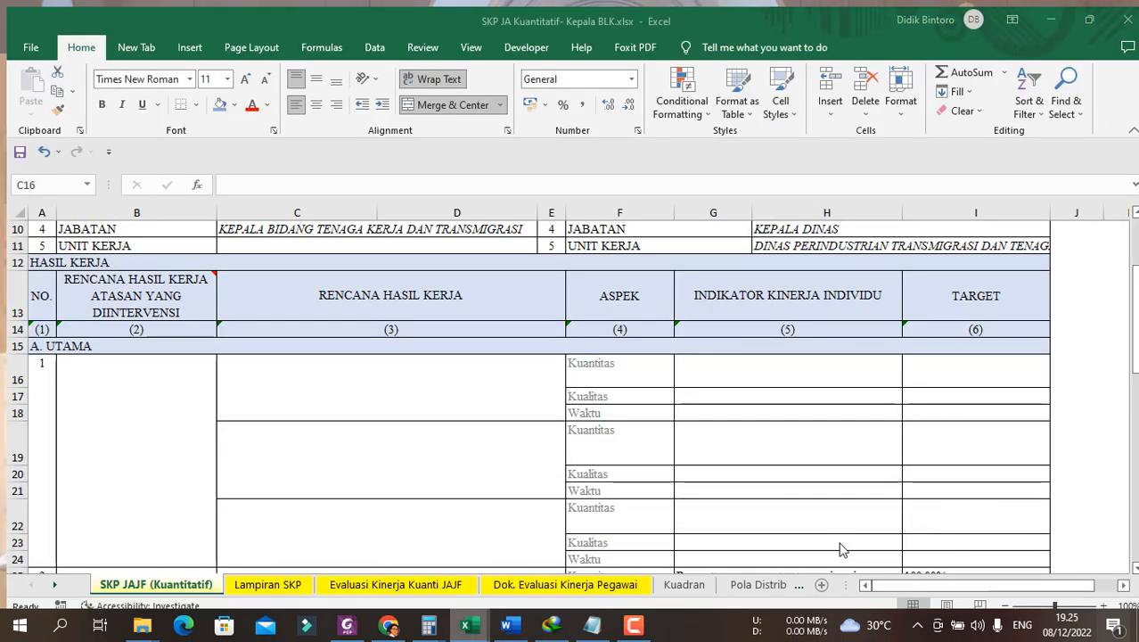
left_click(468, 282)
scroll(403, 336, "up", 3)
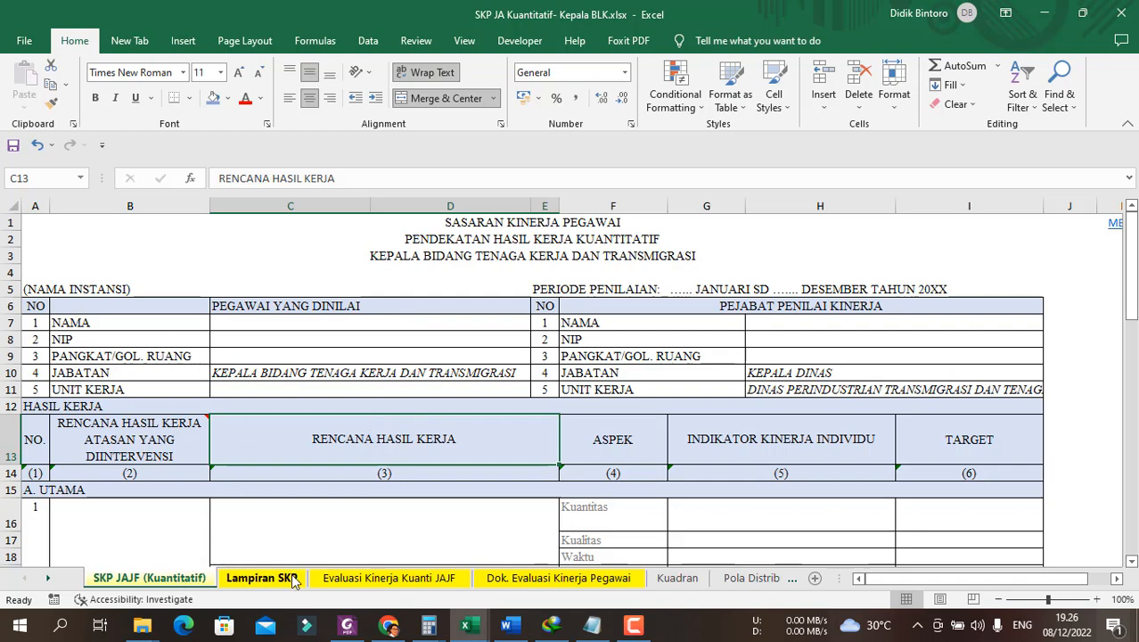
- Look through the attachment and evaluation sheets, and check the name fields of the employee and the assessor on SKP JAJF (Kuantitatif)
left_click(263, 579)
left_click(365, 578)
left_click(492, 579)
left_click(149, 578)
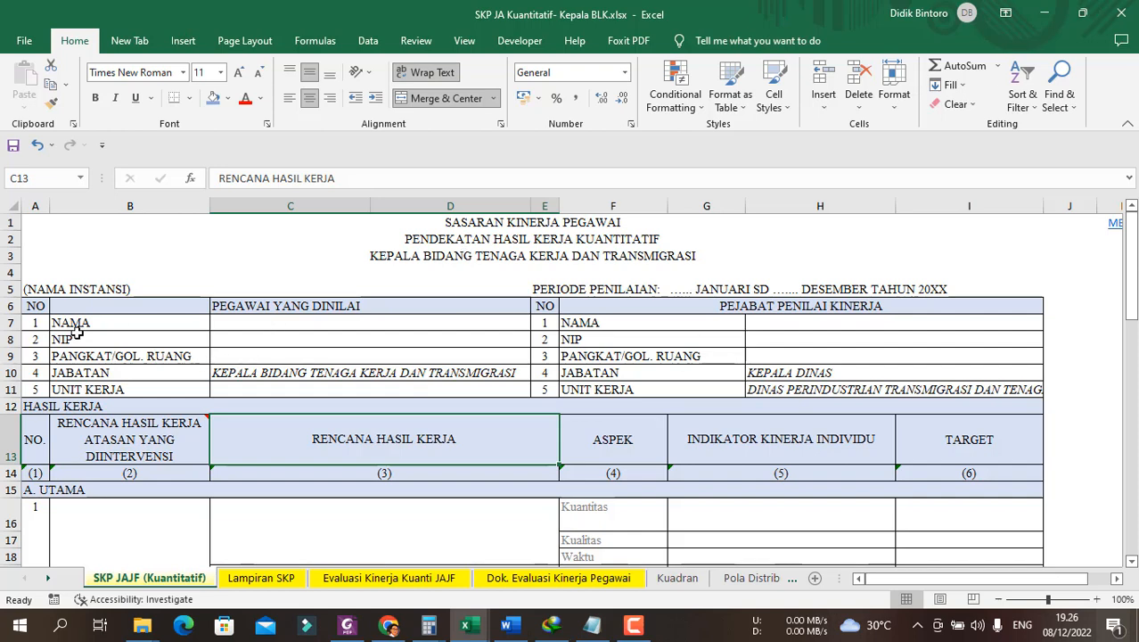
left_click(278, 321)
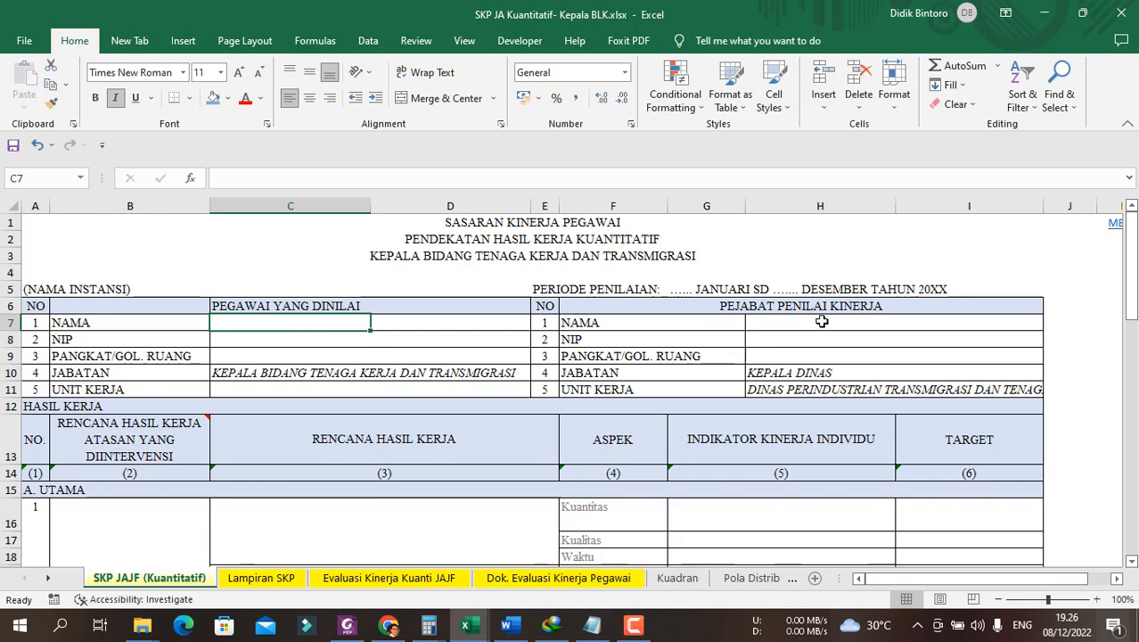
left_click(790, 323)
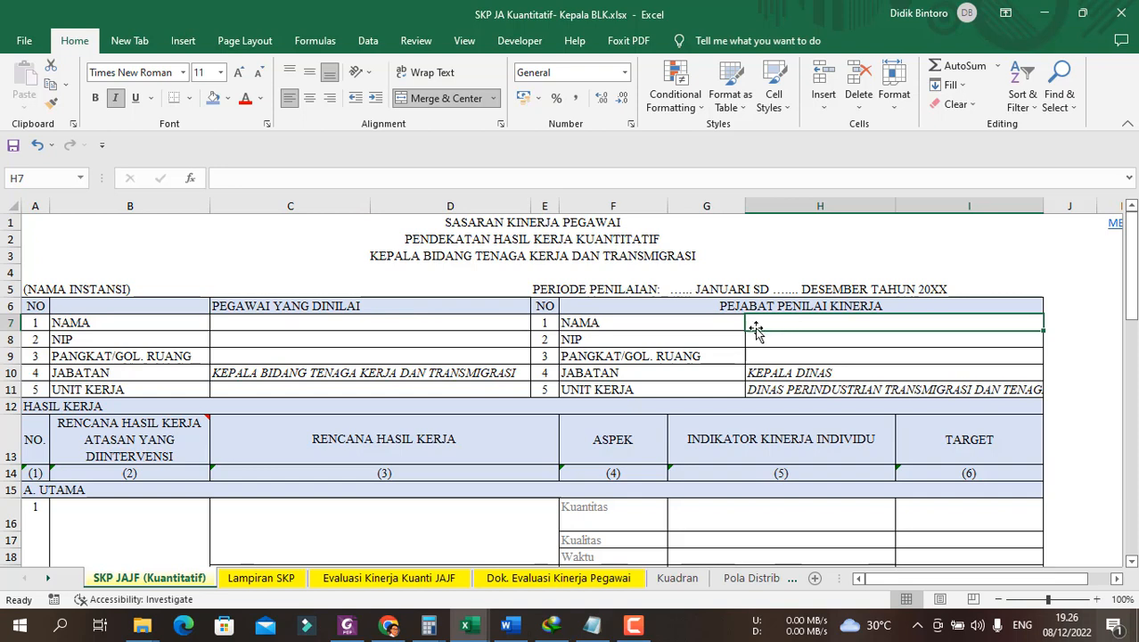
- Replace the position title in cell A3 with KEPALA UPT BALAI LATIHAN KERJA
left_click(469, 255)
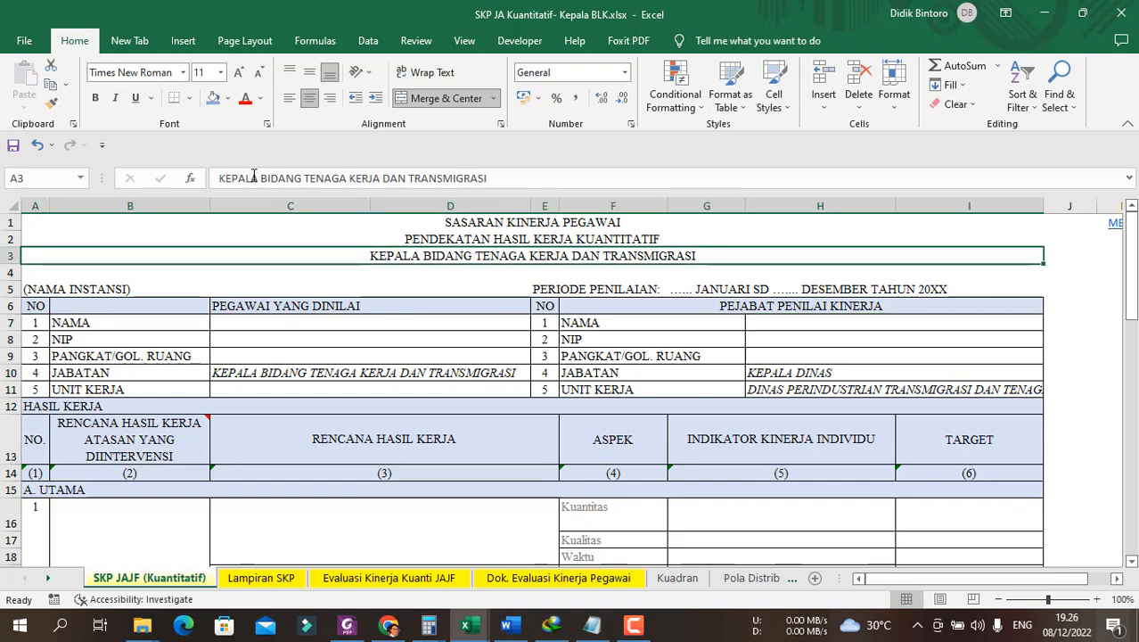
triple_click(412, 177)
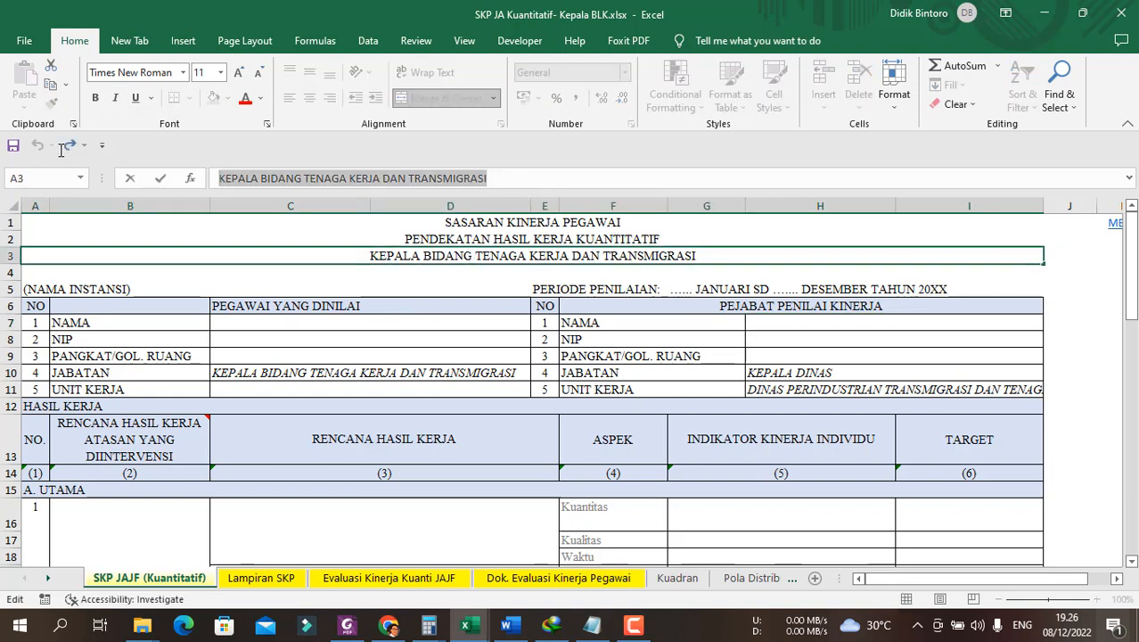
type("KEPALA ")
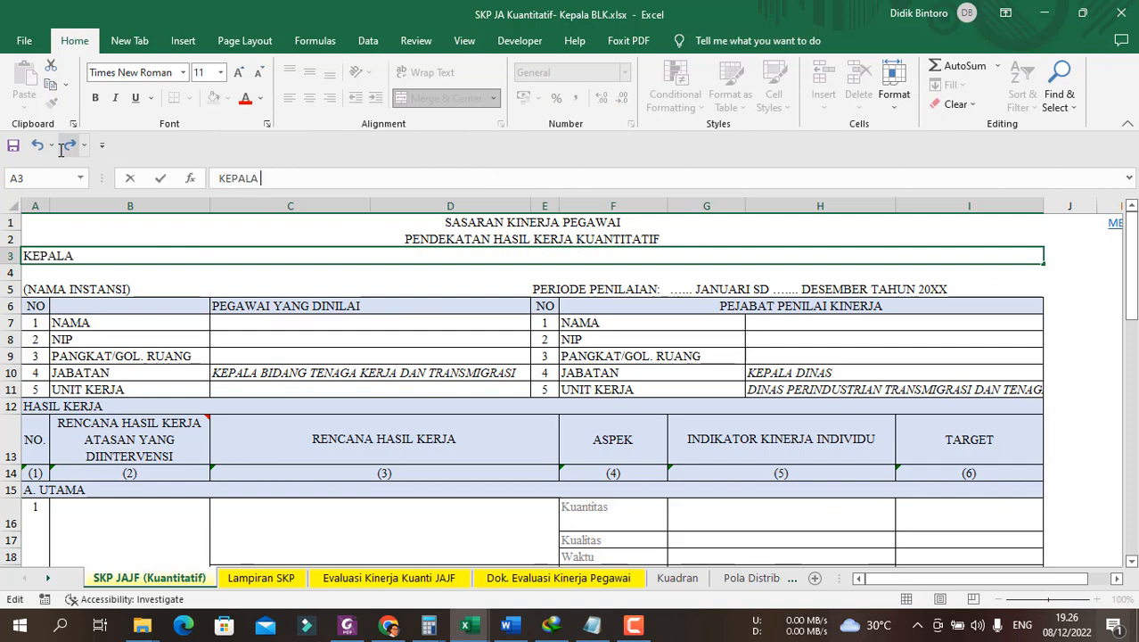
type("UPT BALAI LATIHAN KERJA")
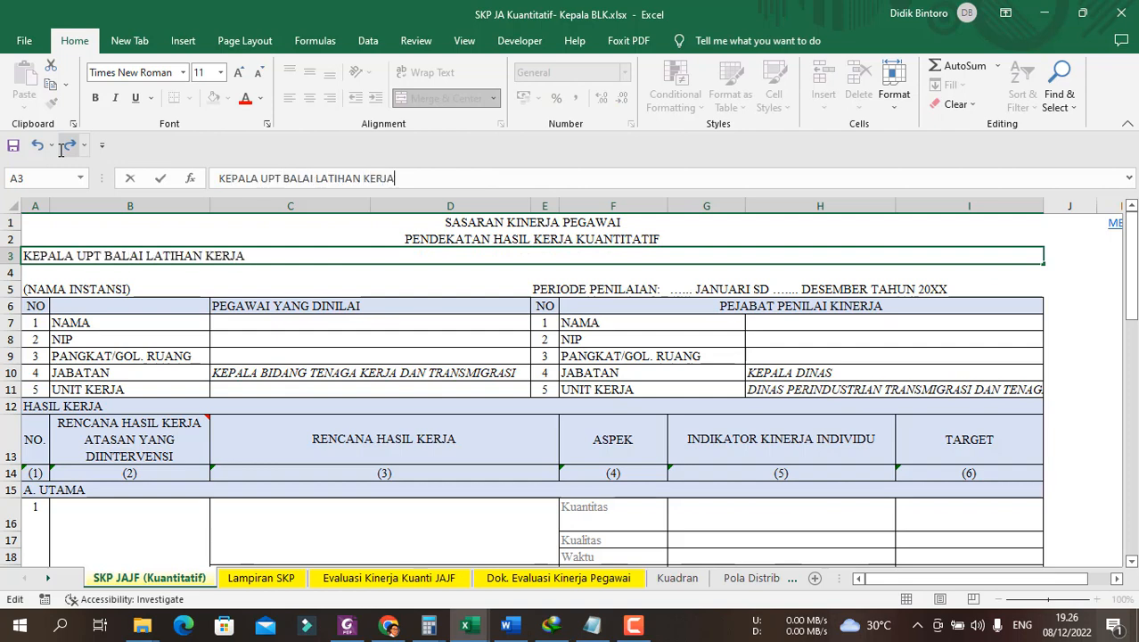
key("Return")
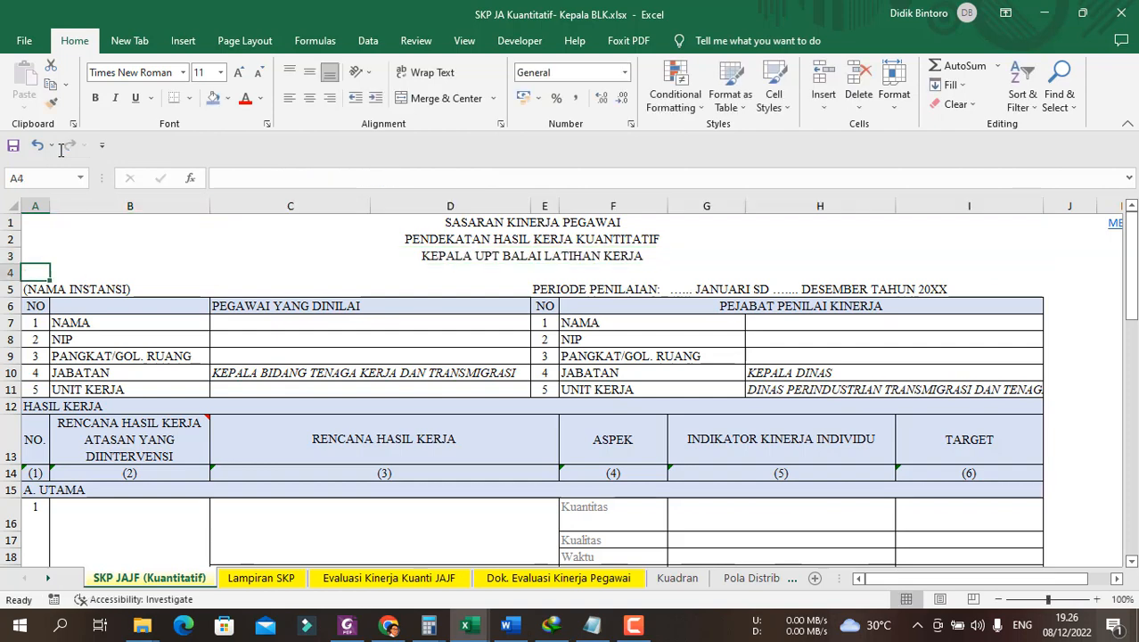
- Select cell B16 under RENCANA HASIL KERJA ATASAN YANG DIINTERVENSI and switch to the SKP JPT Kuantitatif - Kadinas workbook
scroll(282, 374, "down", 1)
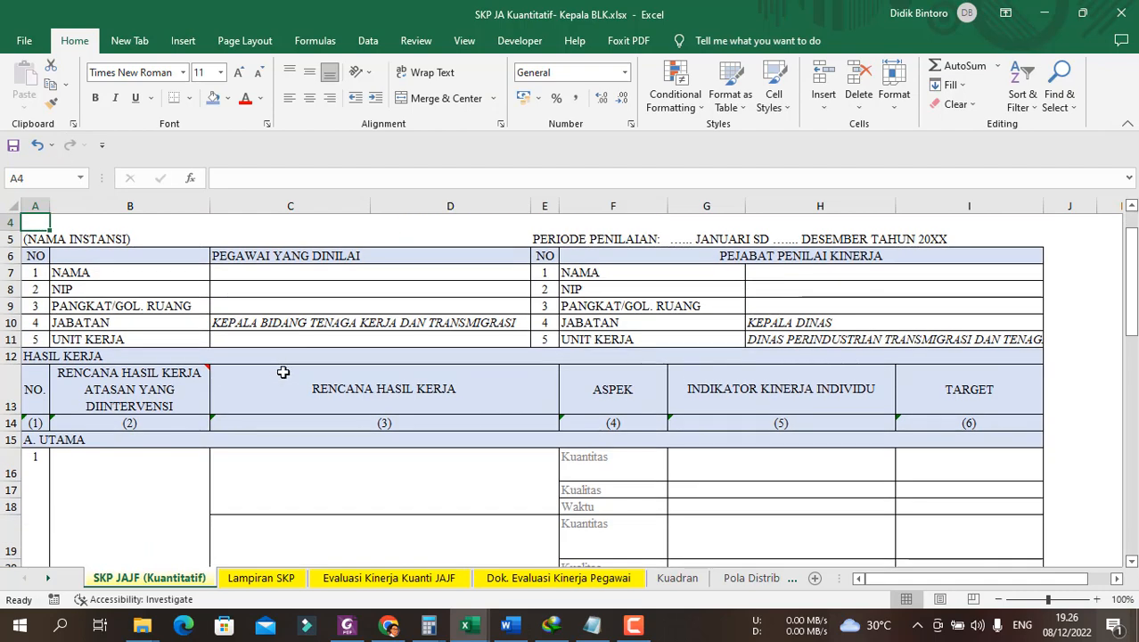
scroll(281, 373, "down", 2)
left_click(118, 364)
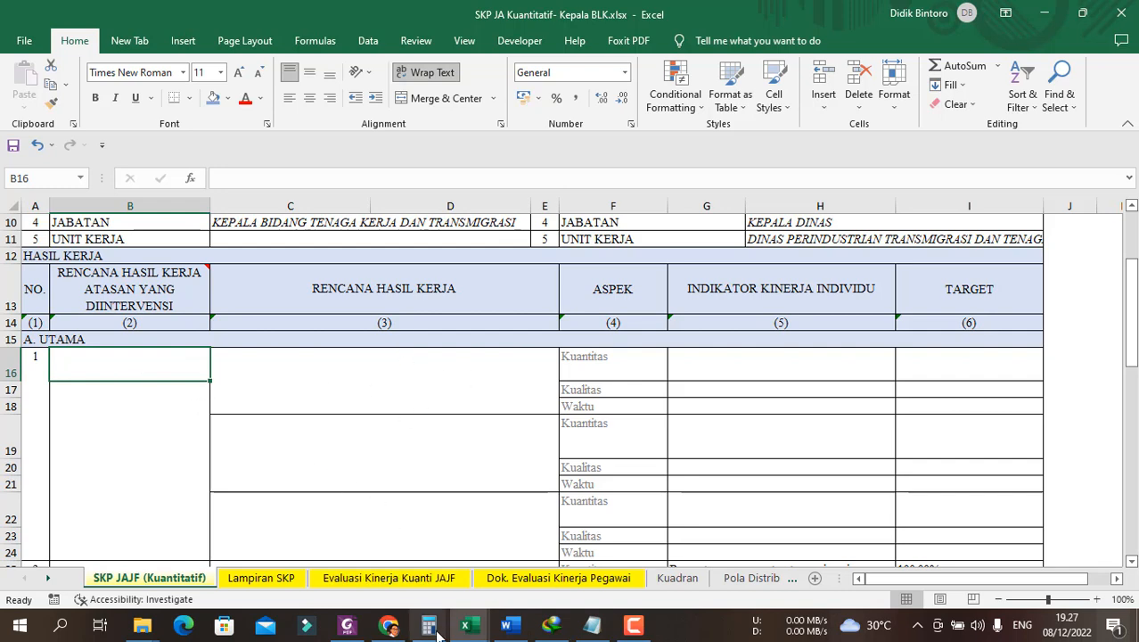
mouse_move(462, 628)
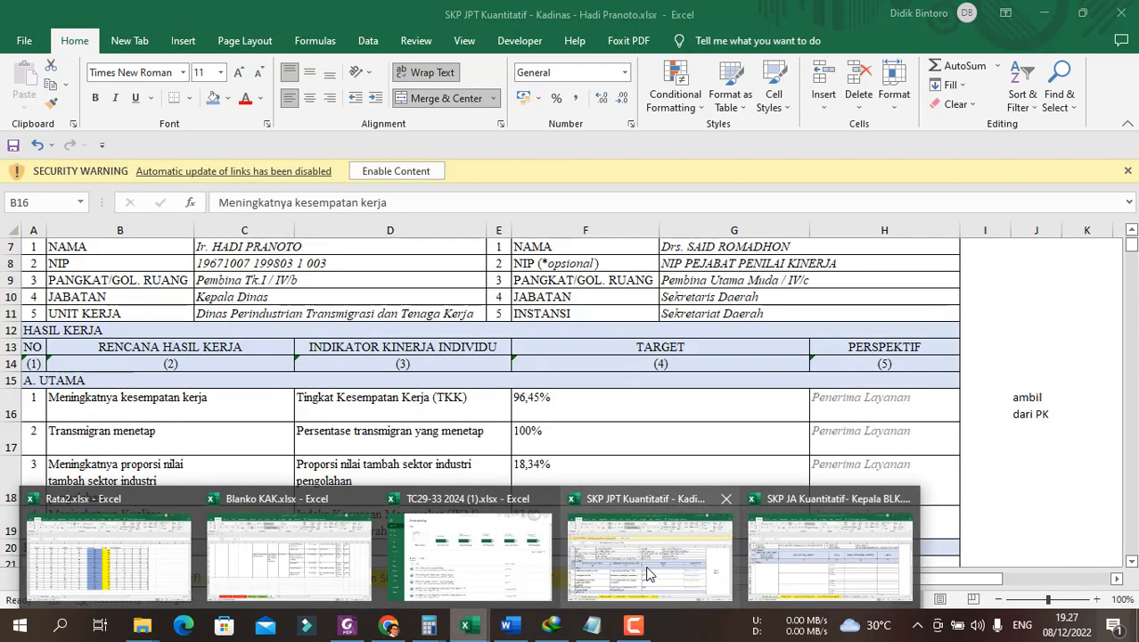
left_click(648, 573)
- Review the superior's main work result entries in rows 16 to 19, including the target of the first entry
key("shift+Down")
key("shift+Down")
key("shift+Down")
scroll(720, 364, "down", 1)
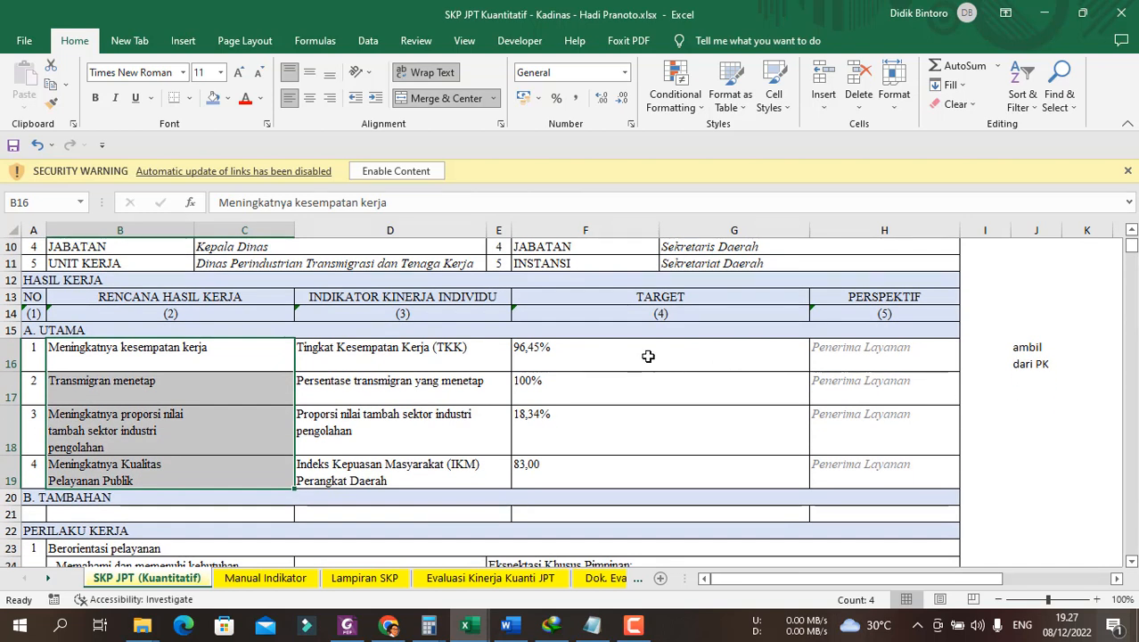
left_click(713, 362)
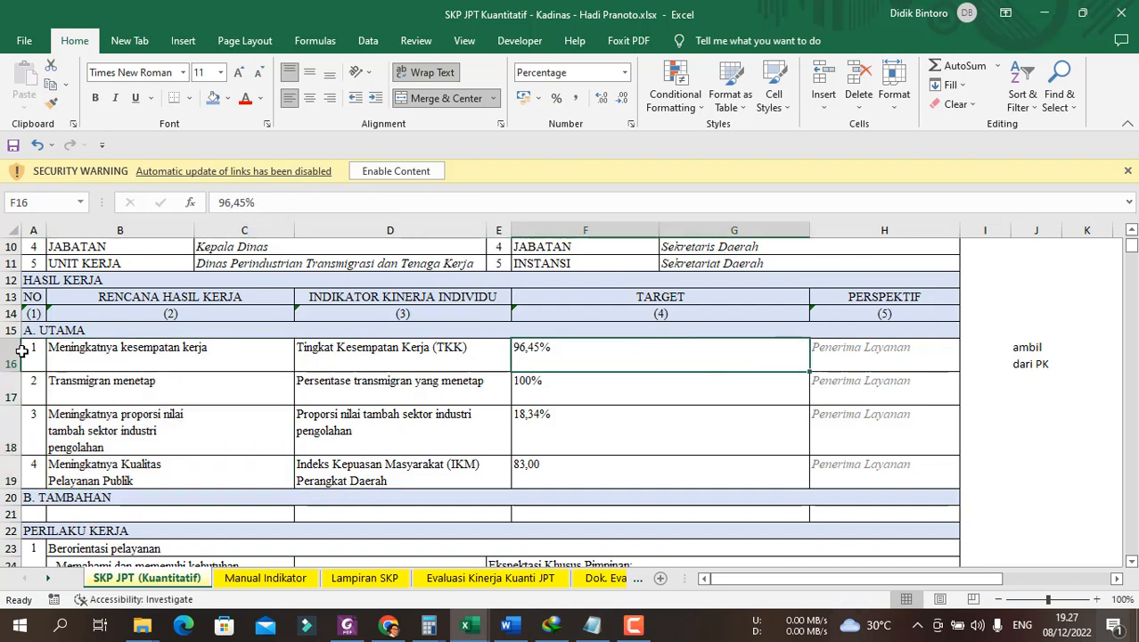
left_click_drag(35, 352, 70, 342)
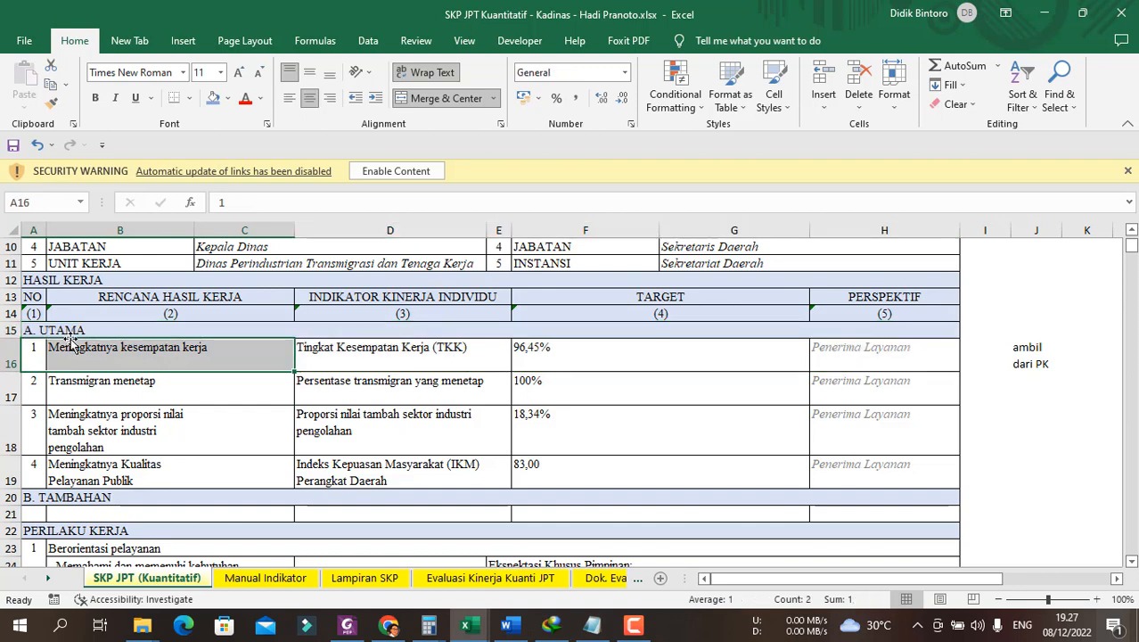
- Copy the text "Meningkatnya kesempatan kerja" from the Kadinas workbook into cell B16 of the Kepala BLK workbook
left_click(230, 357)
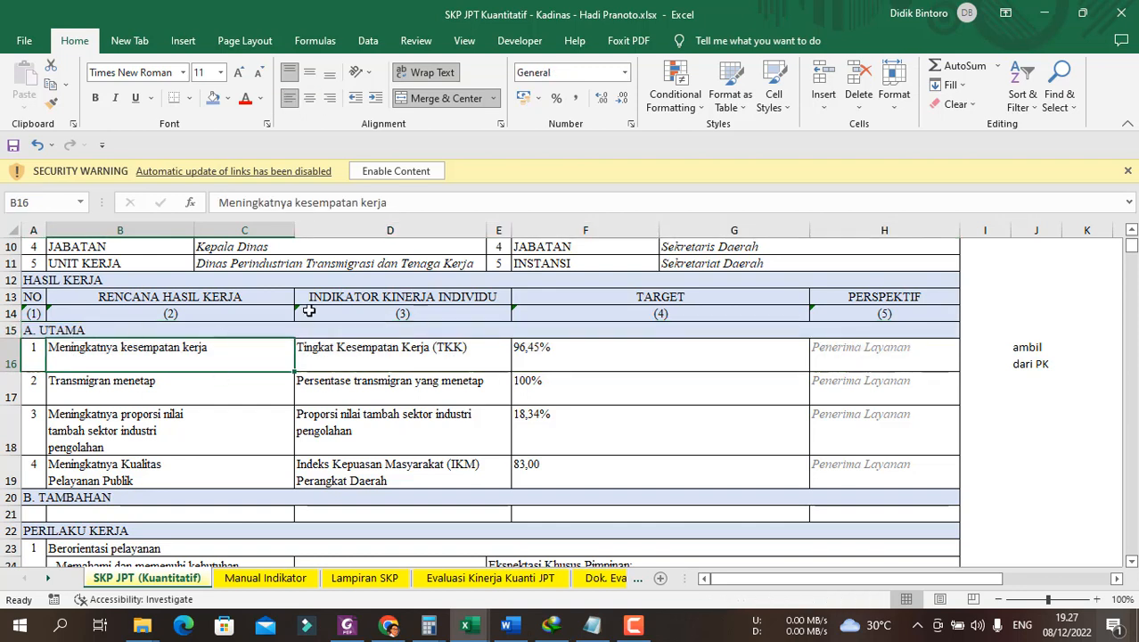
double_click(239, 358)
left_click_drag(251, 350, 48, 347)
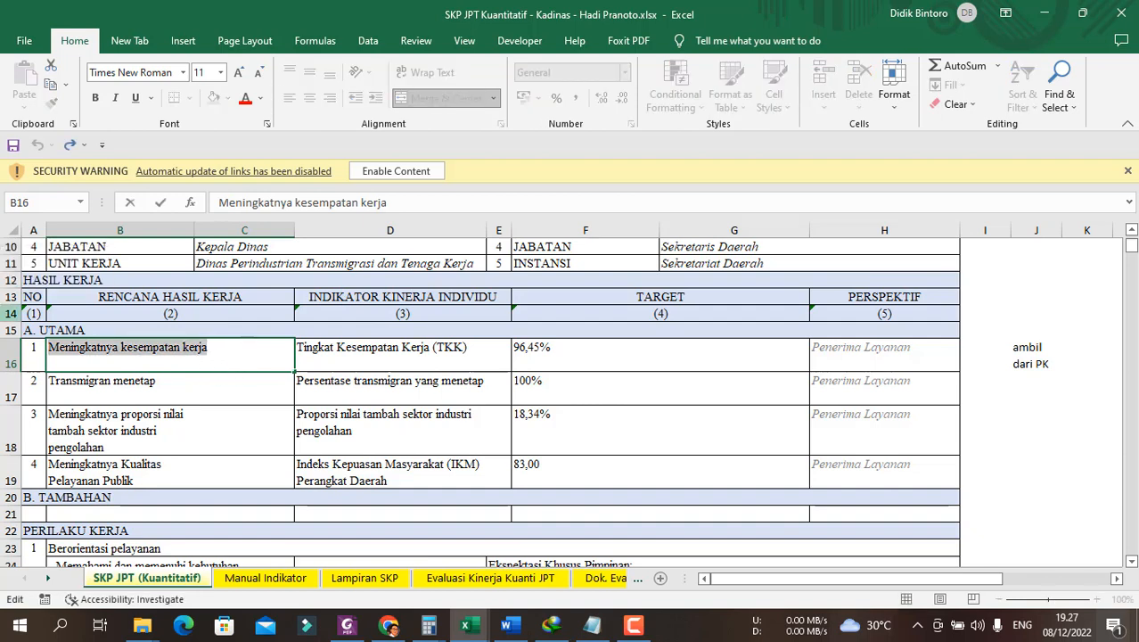
key("ctrl+c")
left_click(1044, 11)
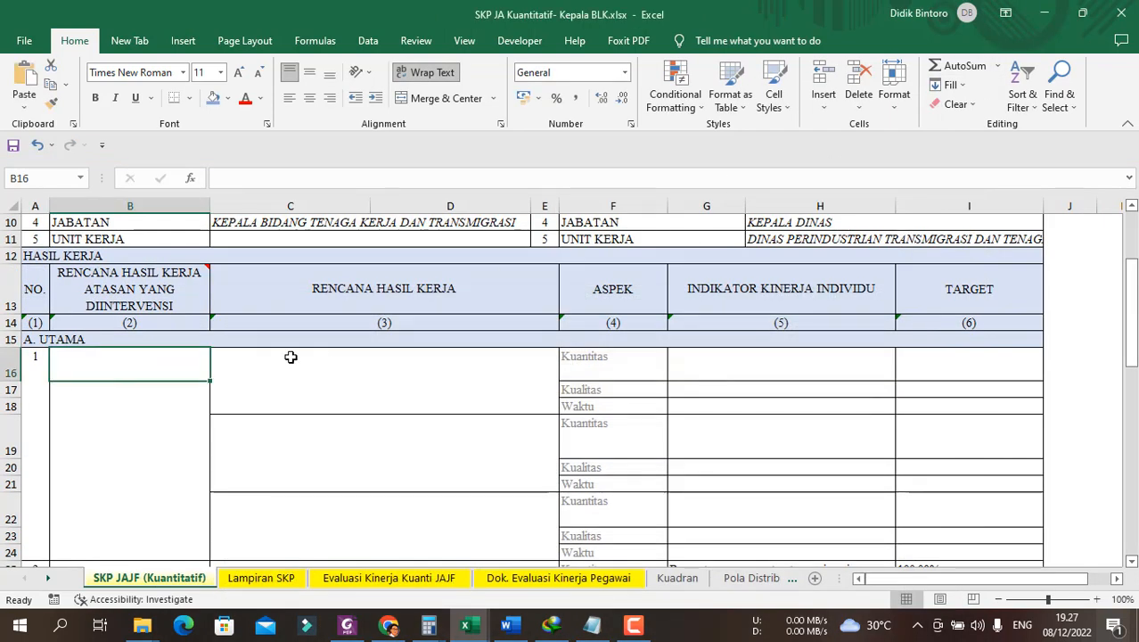
key("ctrl+v")
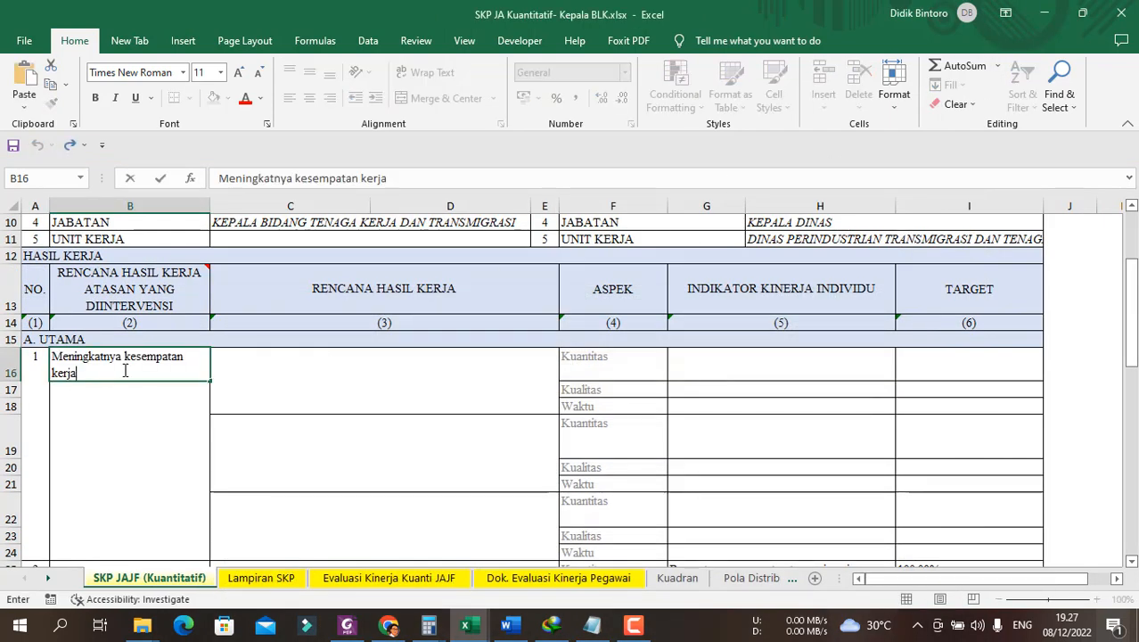
left_click(416, 396)
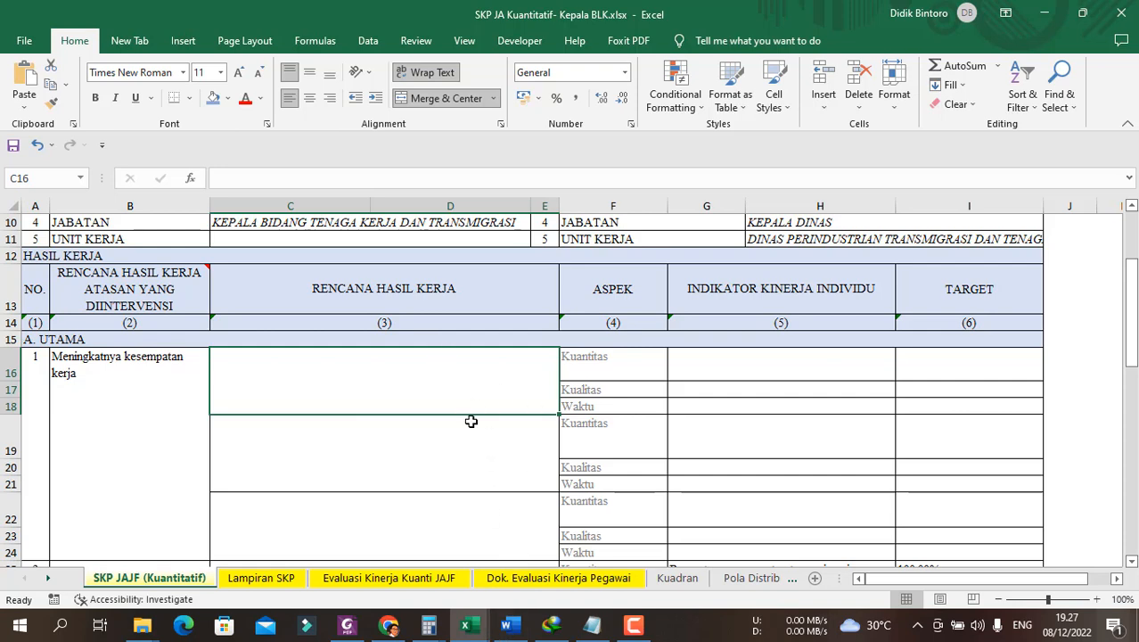
- Switch to the Word program table and select the responsible official "Kepala UPT Balai Latihan Kerja" in row 2
left_click(506, 624)
left_click(558, 292)
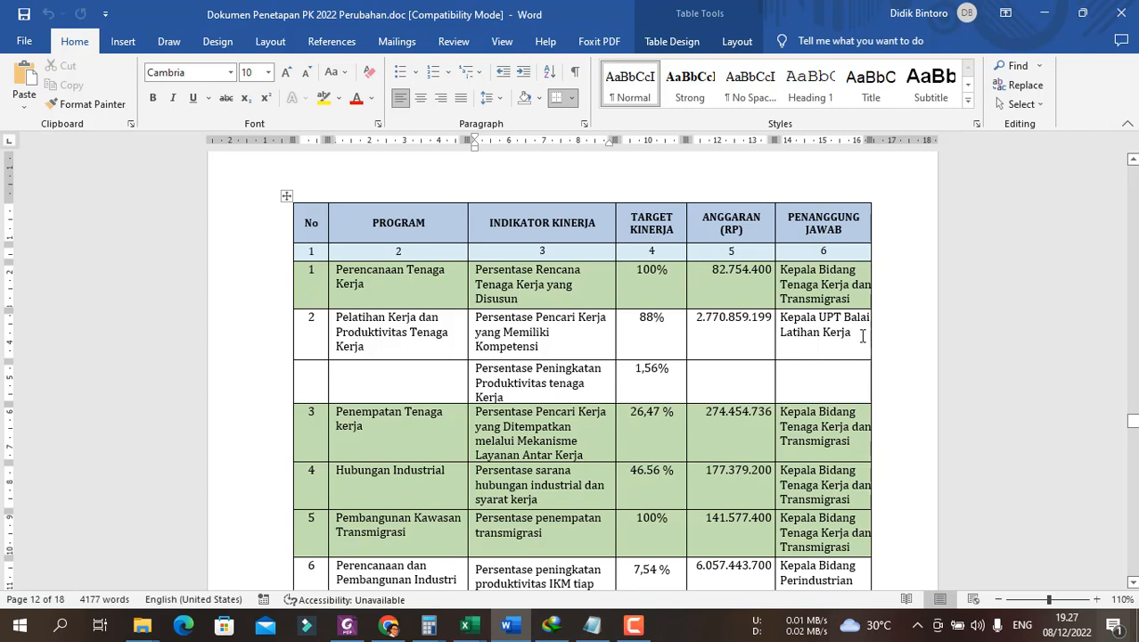
left_click_drag(863, 335, 781, 317)
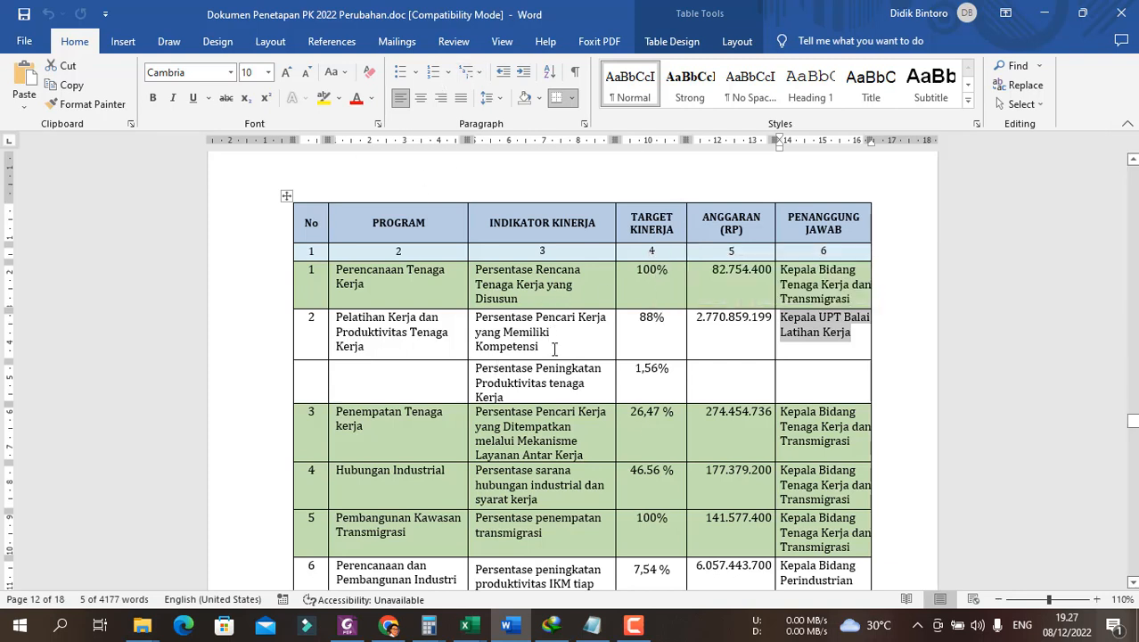
- Copy the indicator "Persentase Pencari Kerja yang Memiliki Kompetensi" from row 2 of the Word program table into cell G16 of the Kepala BLK workbook
left_click_drag(553, 349, 474, 331)
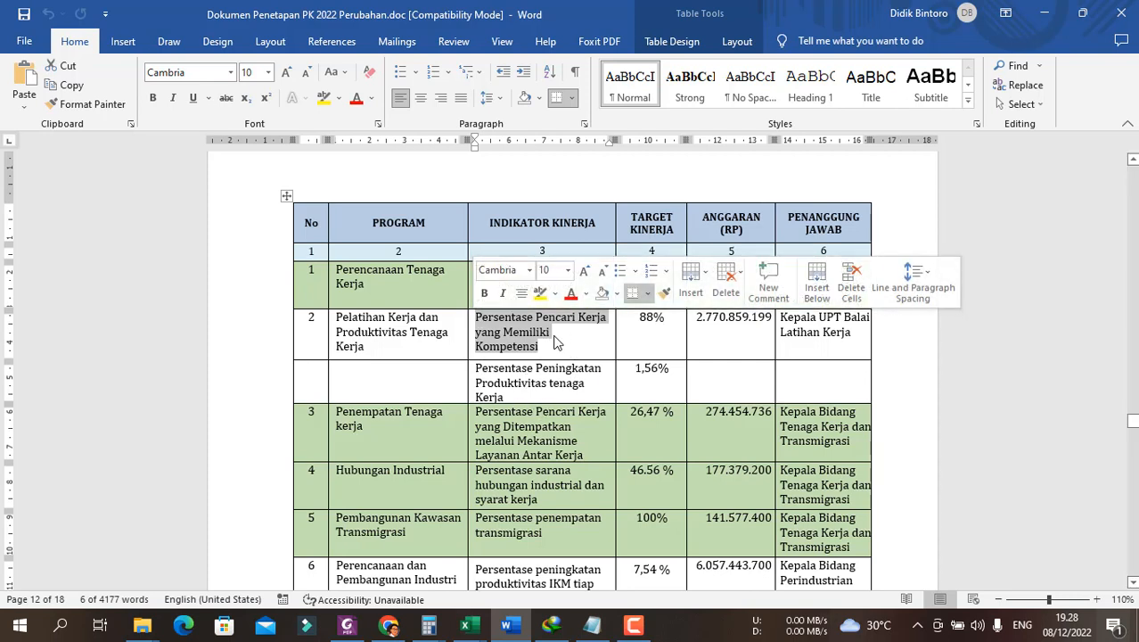
key("ctrl+c")
key("alt+Tab")
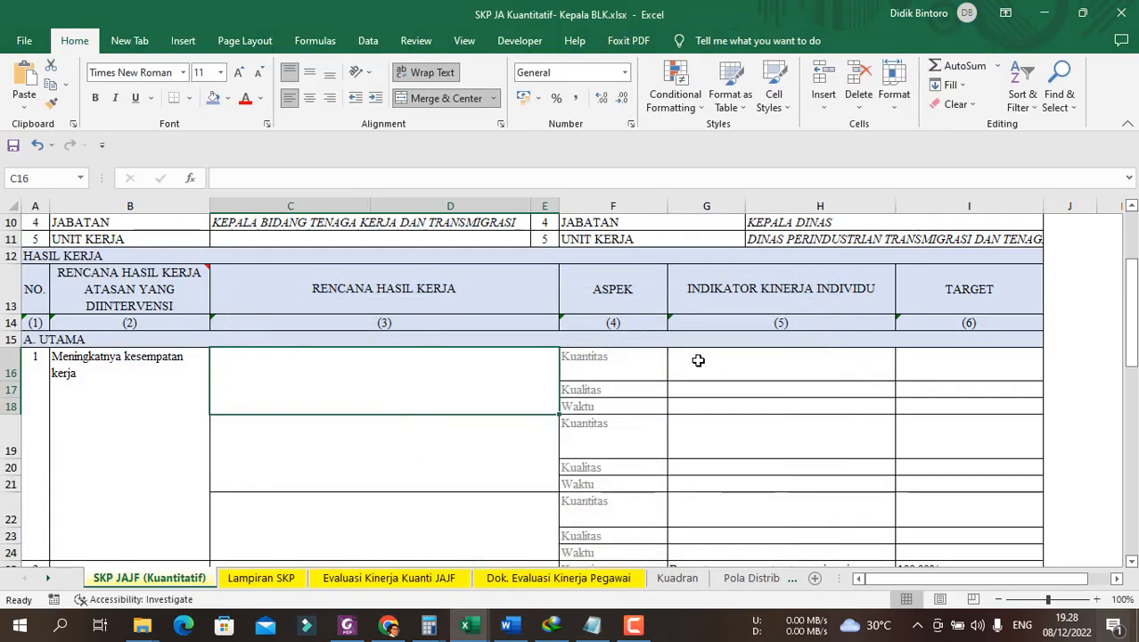
double_click(748, 360)
key("ctrl+v")
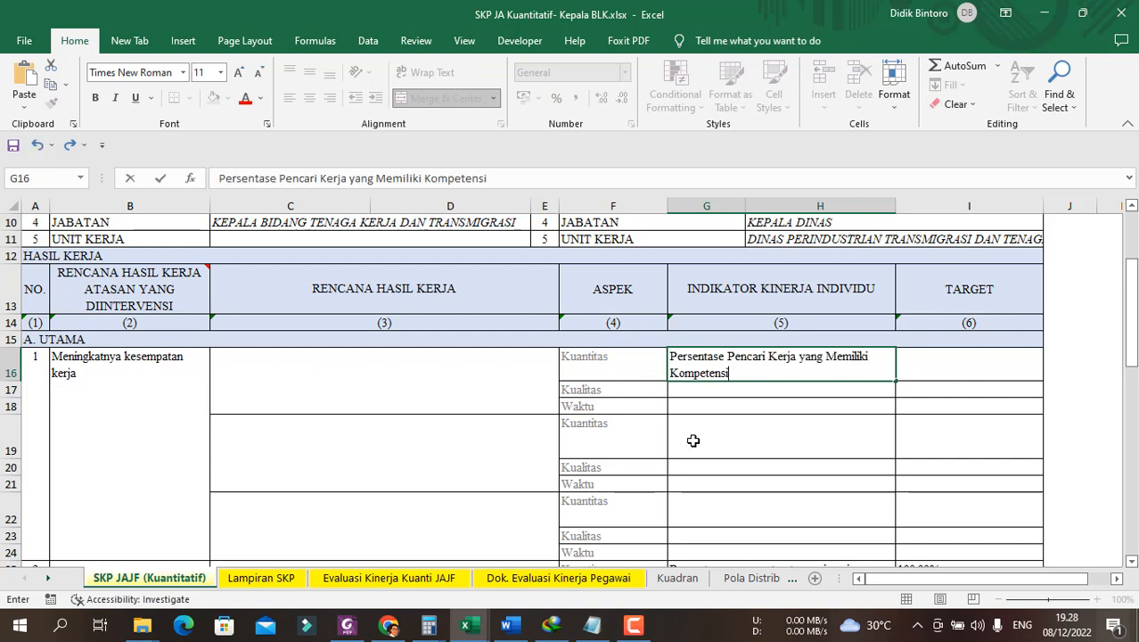
key("Return")
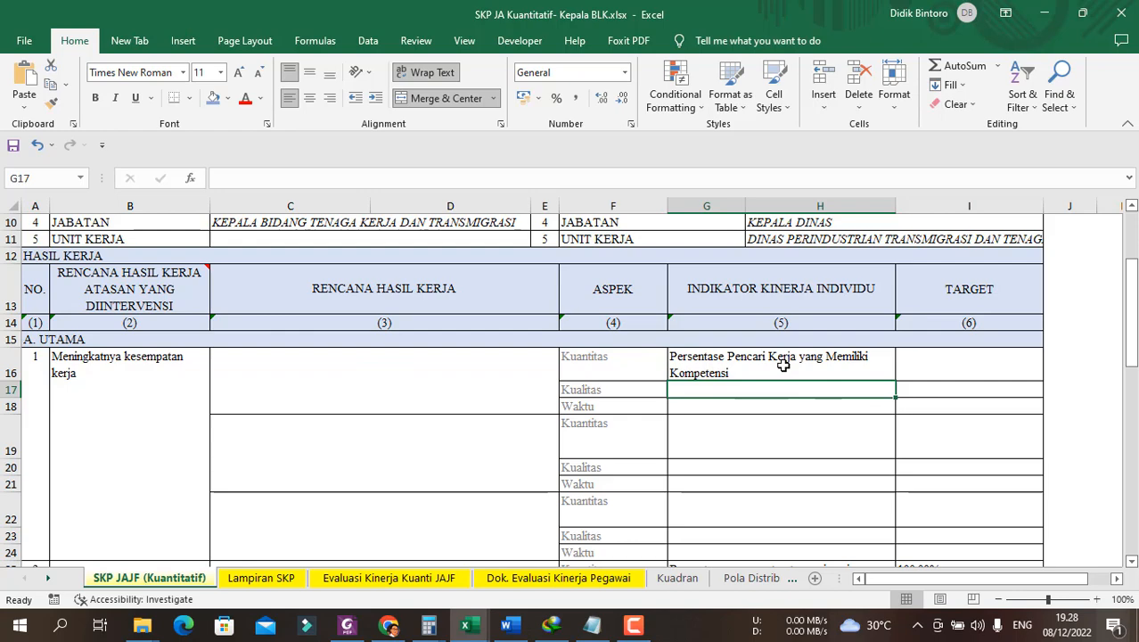
- Copy the 88% performance target from row 2 of the Word program table into target cell I16 of the Kepala BLK workbook
left_click(1045, 14)
mouse_move(465, 624)
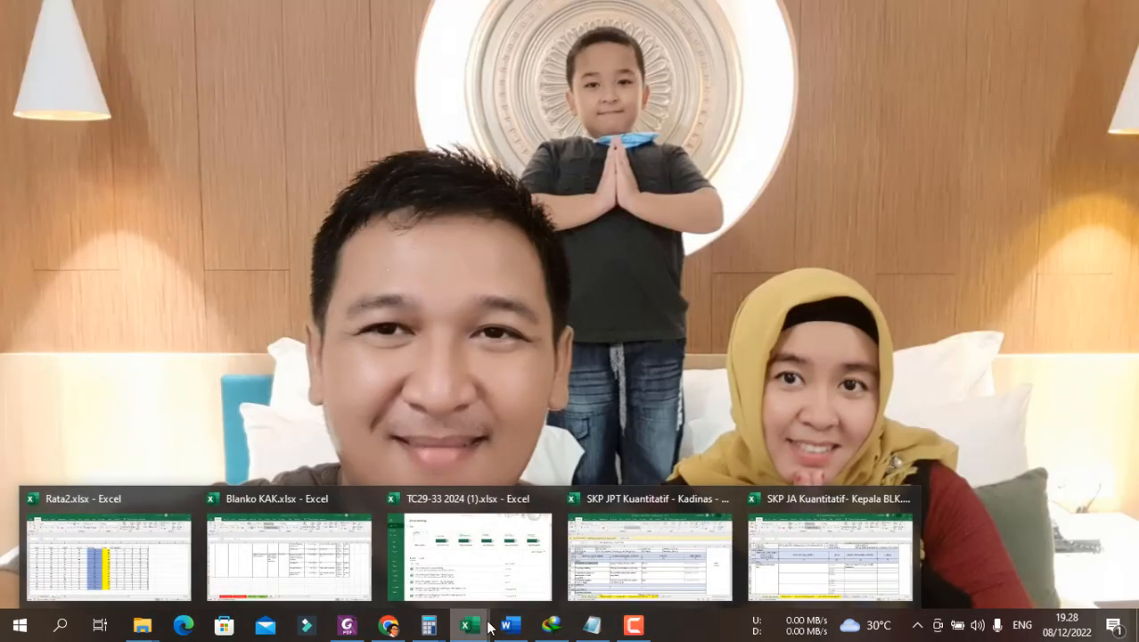
mouse_move(675, 580)
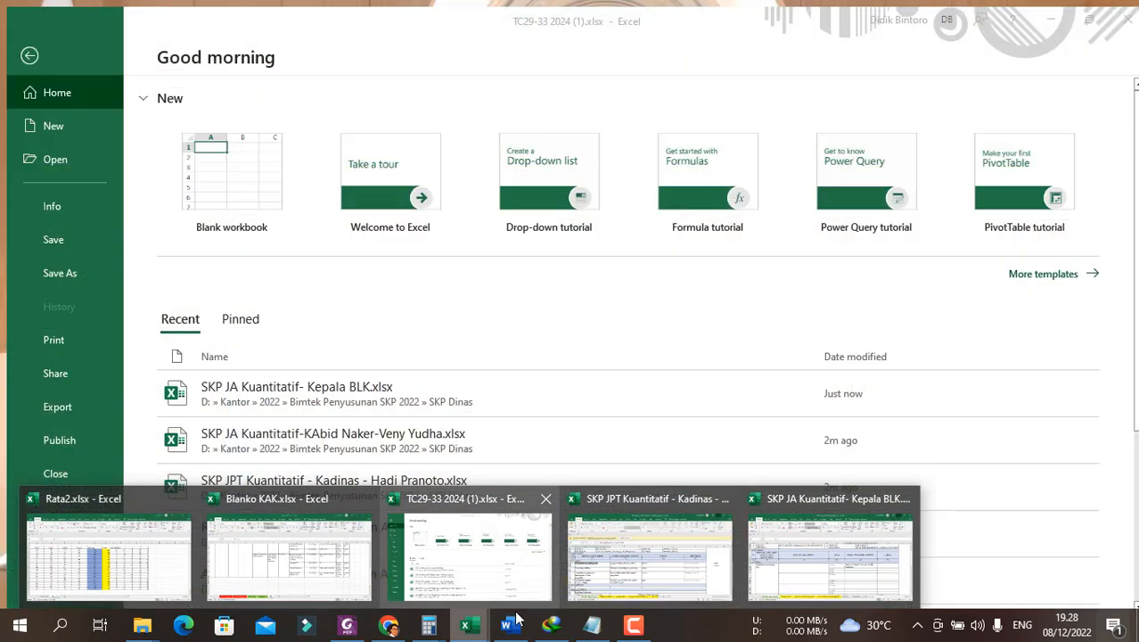
left_click(506, 625)
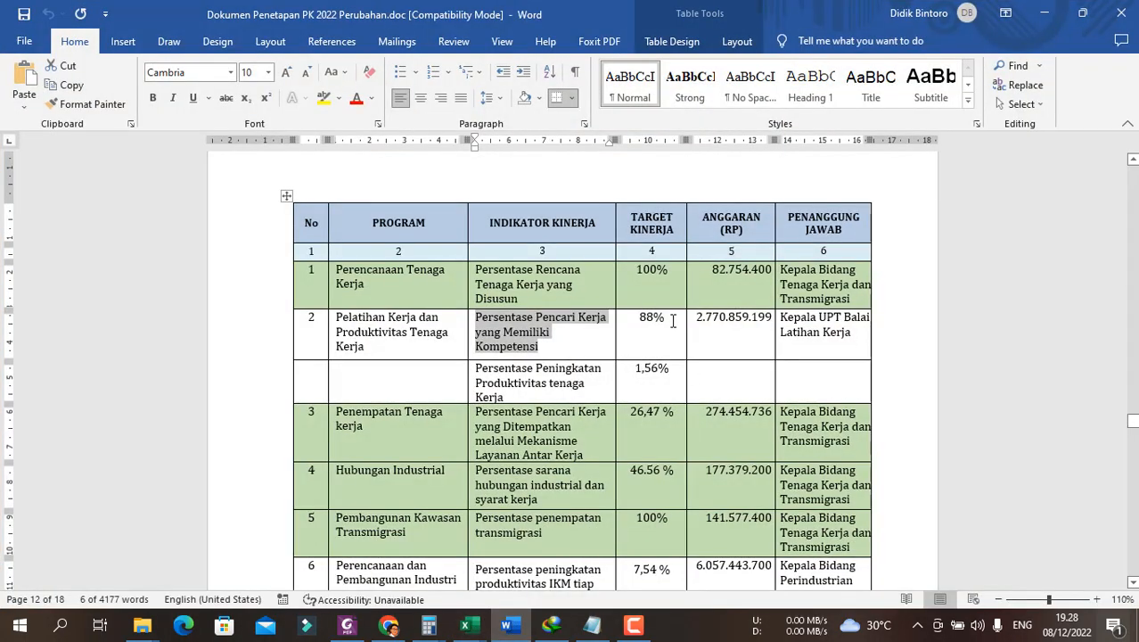
left_click_drag(673, 321, 652, 317)
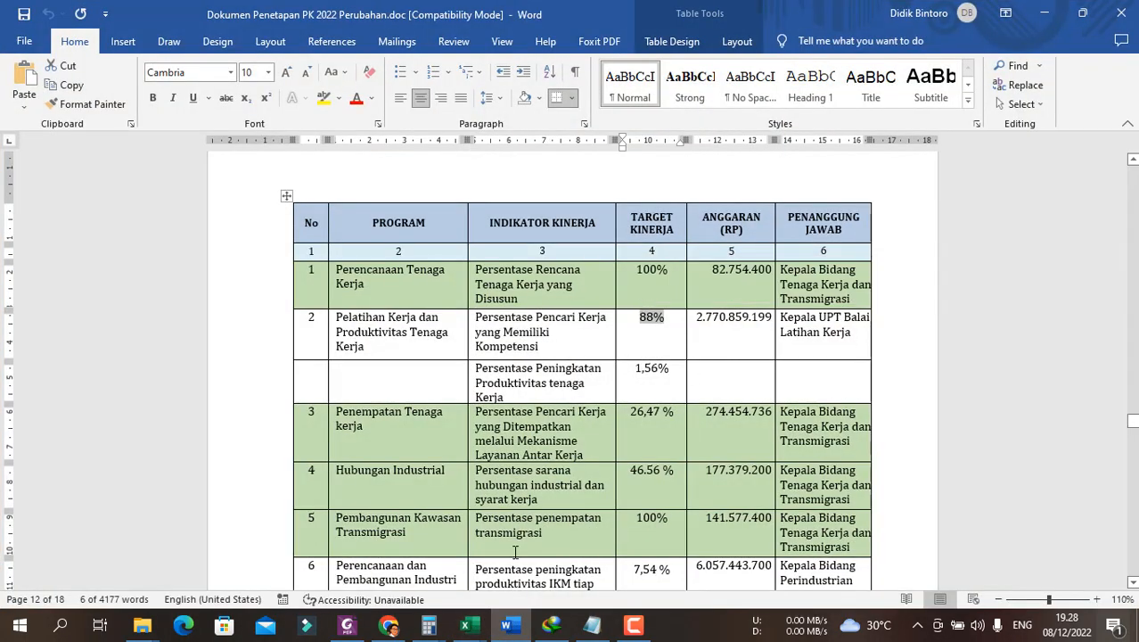
left_click(464, 625)
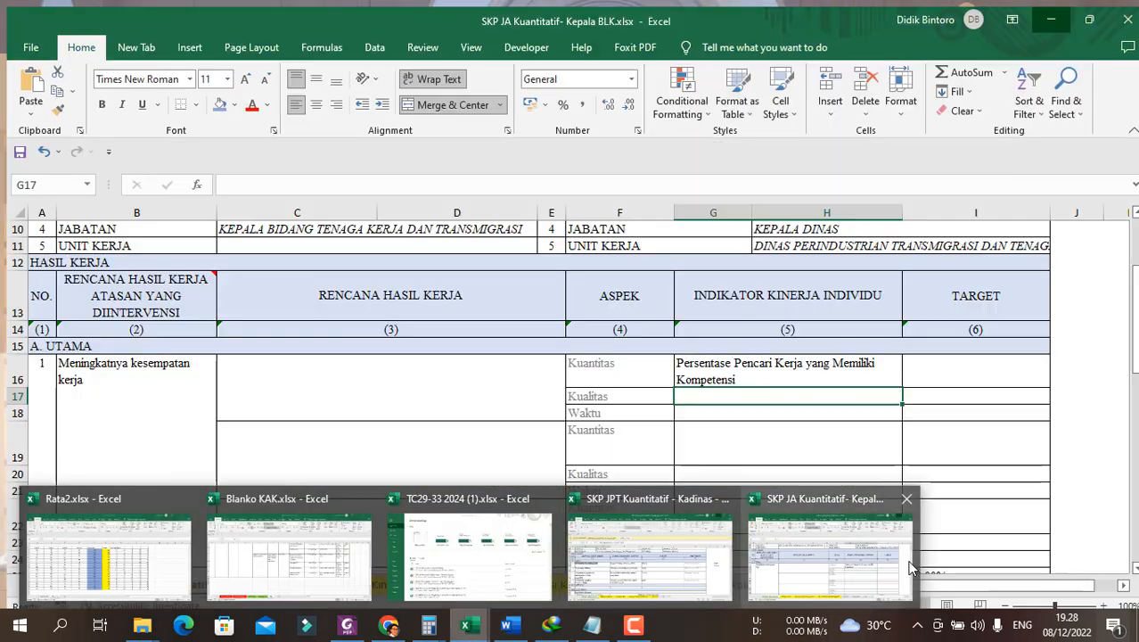
left_click(909, 568)
left_click(964, 363)
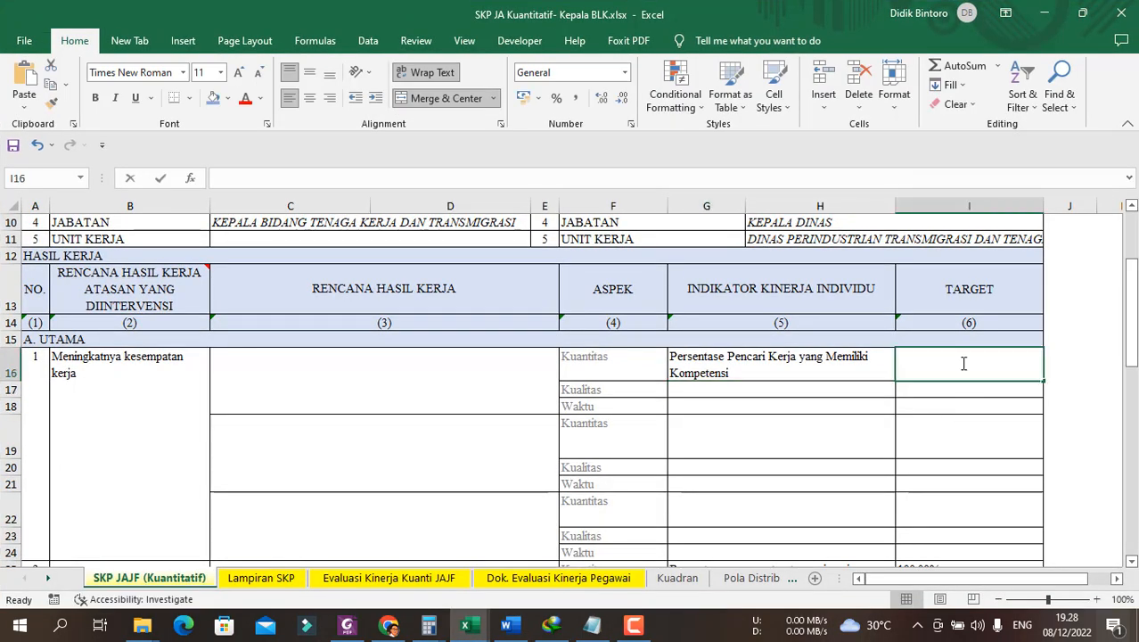
double_click(964, 363)
key("ctrl+v")
key("Return")
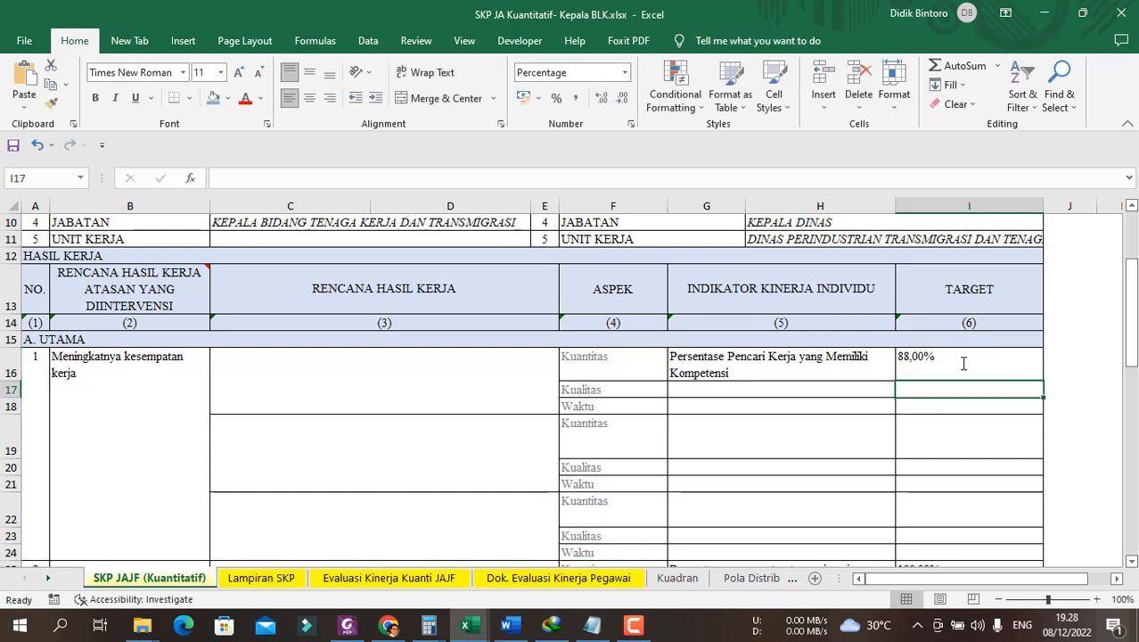
- Enter "Ketercapaian persentase" as the Kualitas indicator in cell G17
key("Up")
key("Left")
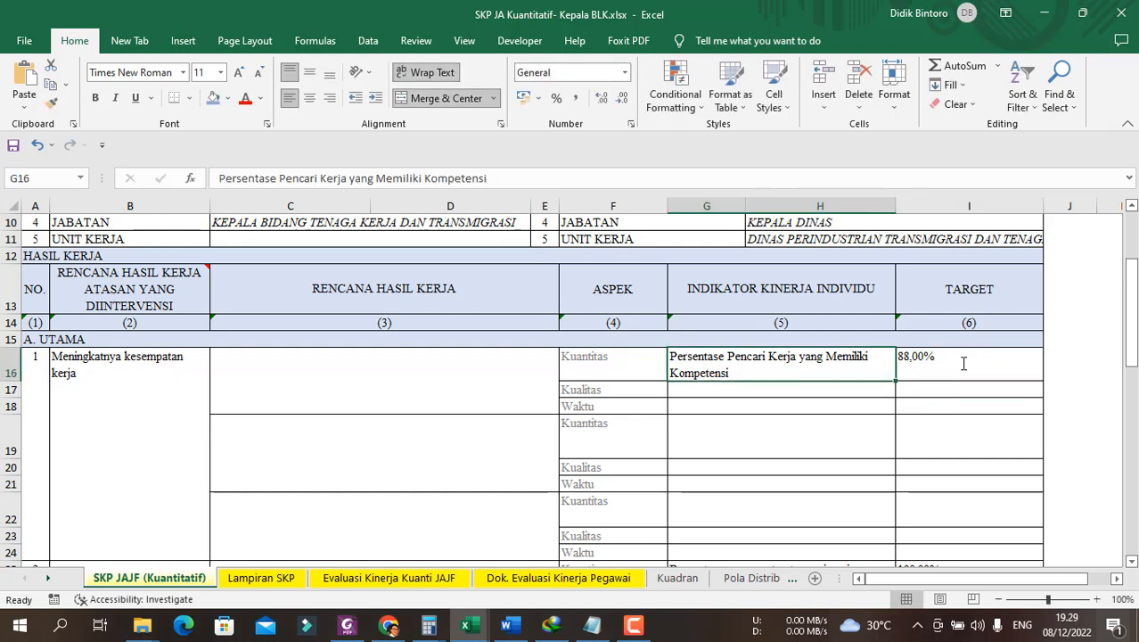
left_click(724, 389)
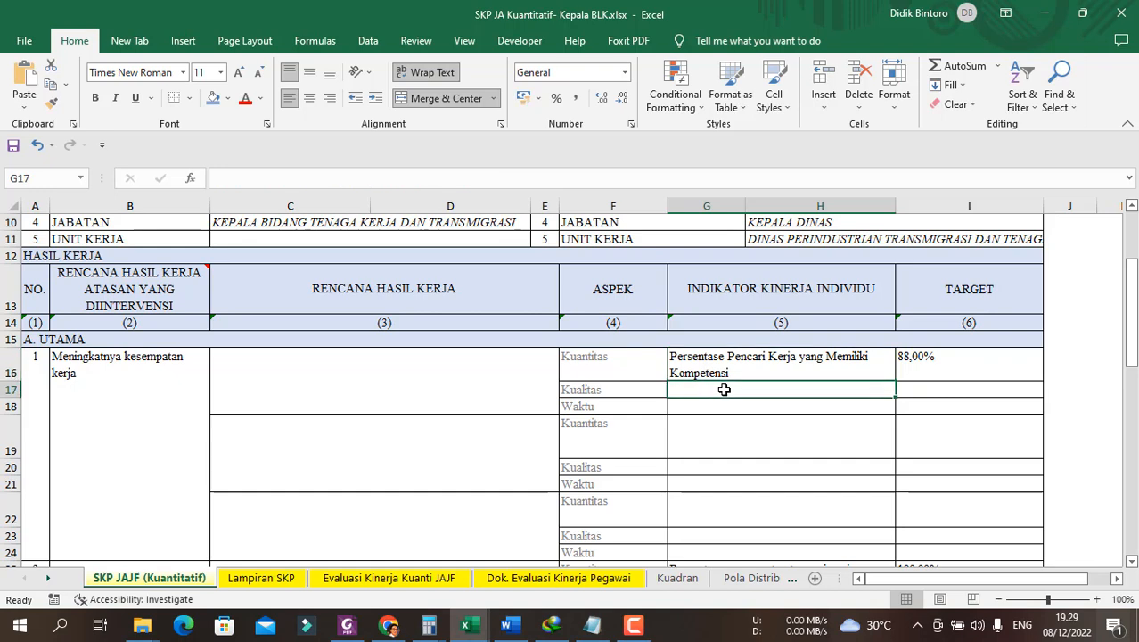
type("kETER")
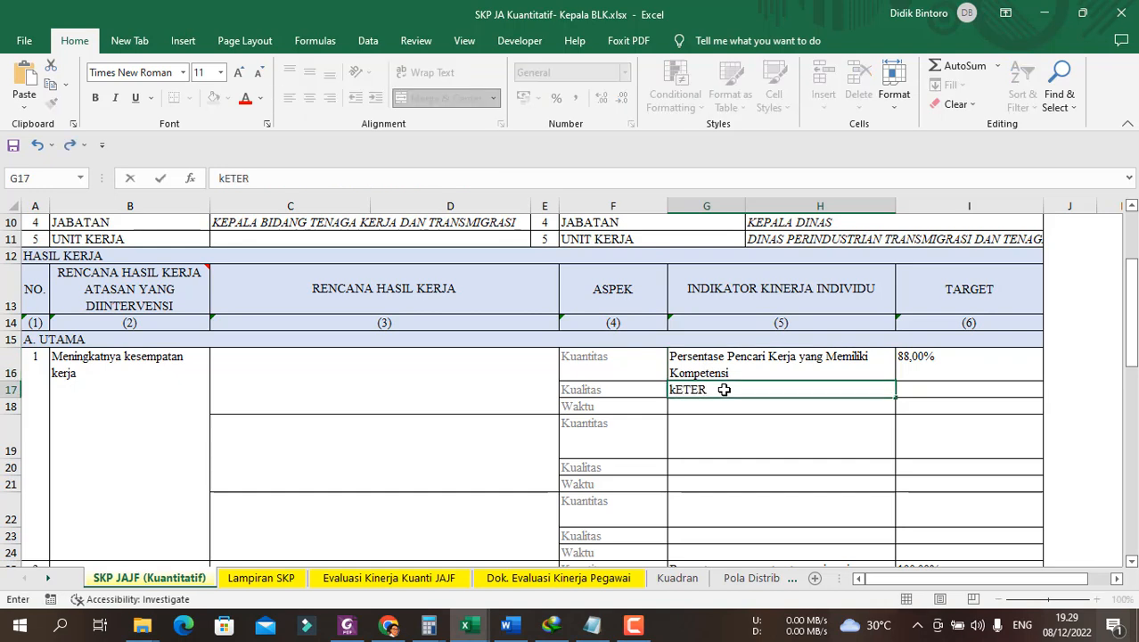
key("BackSpace")
key("BackSpace")
key("BackSpace")
type("etercapaian p")
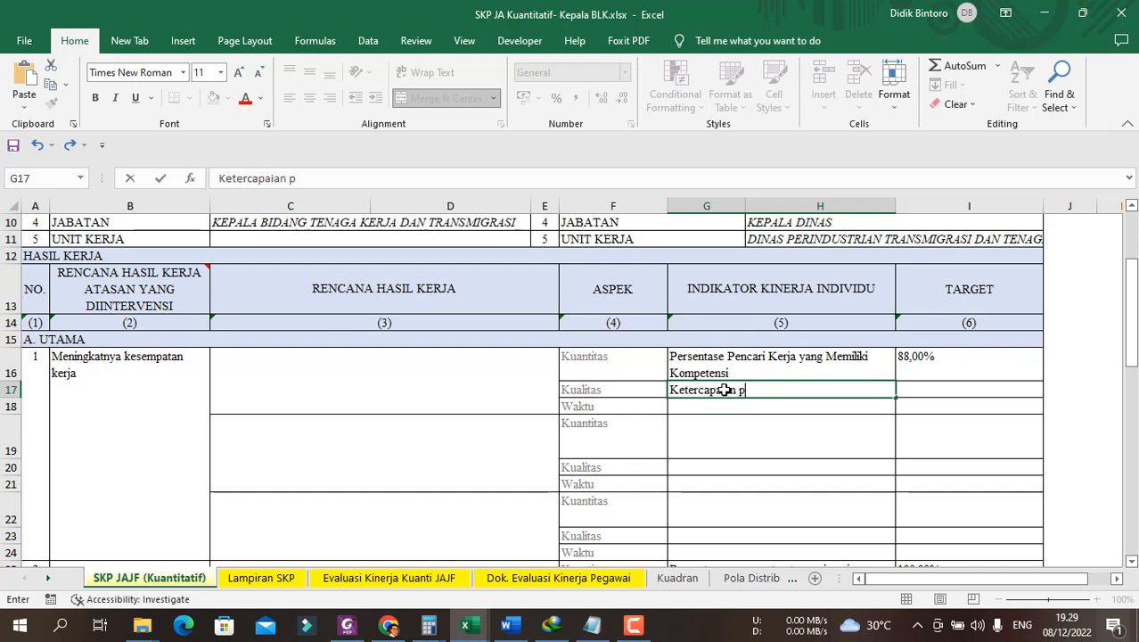
type("ersen")
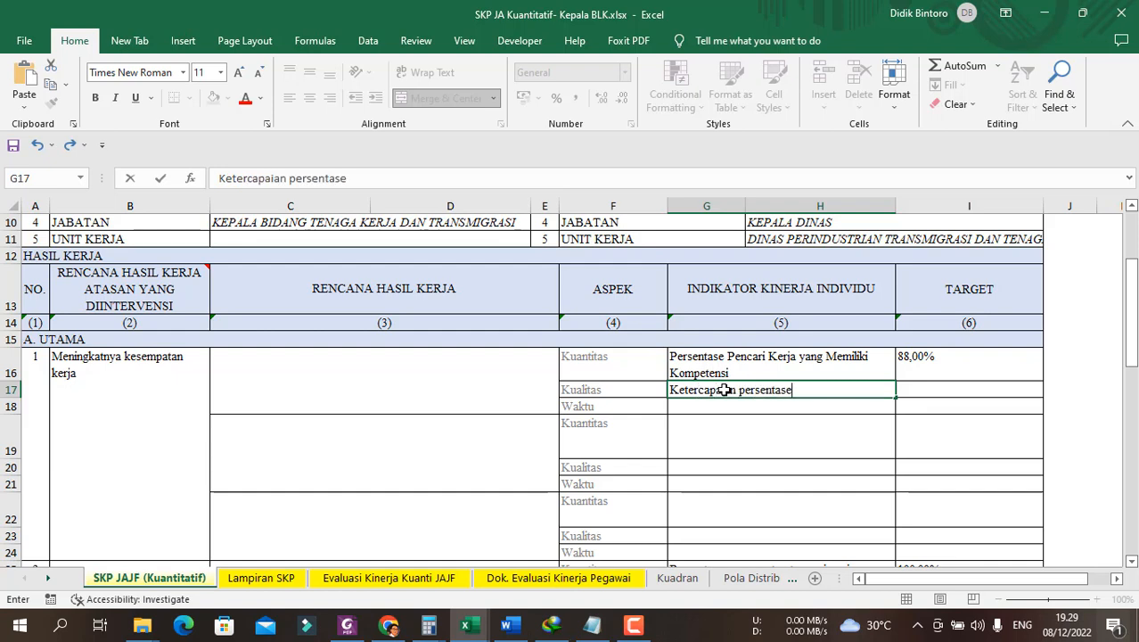
type("tase")
key("Return")
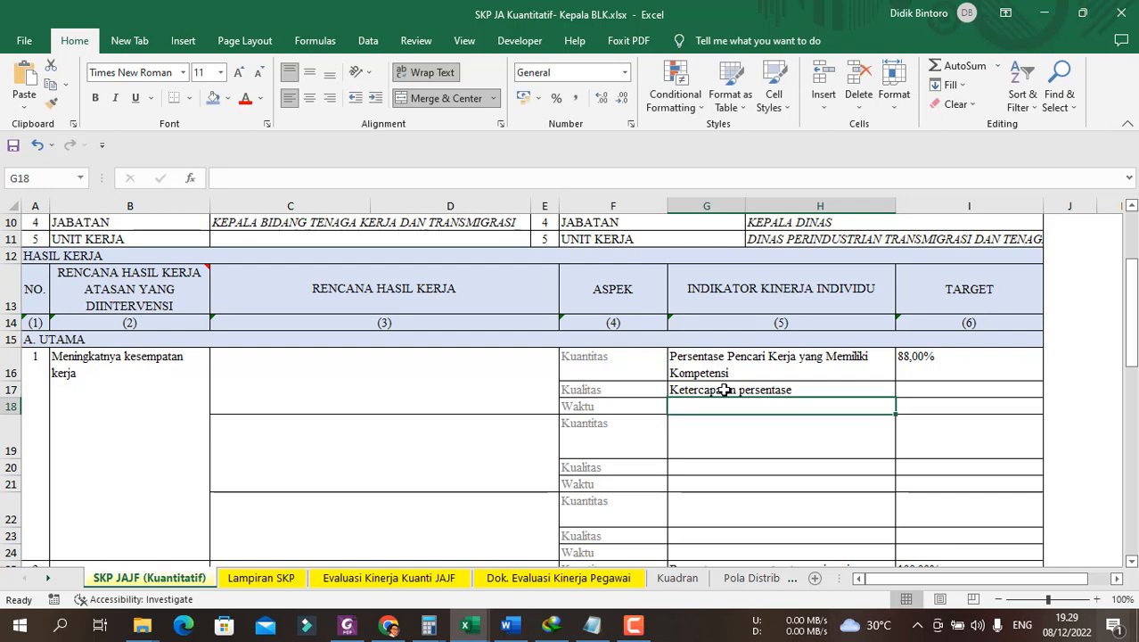
- Enter "Ketepatan waktu yang dibutuhkan" as the Waktu indicator in cell G18
type("Kete")
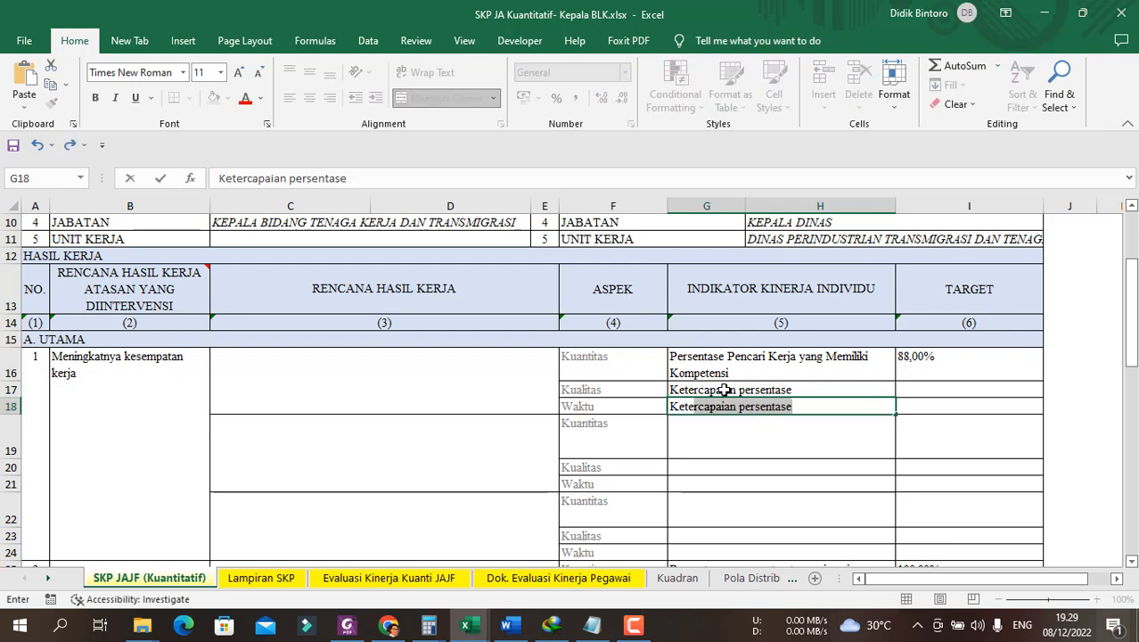
type("patan w")
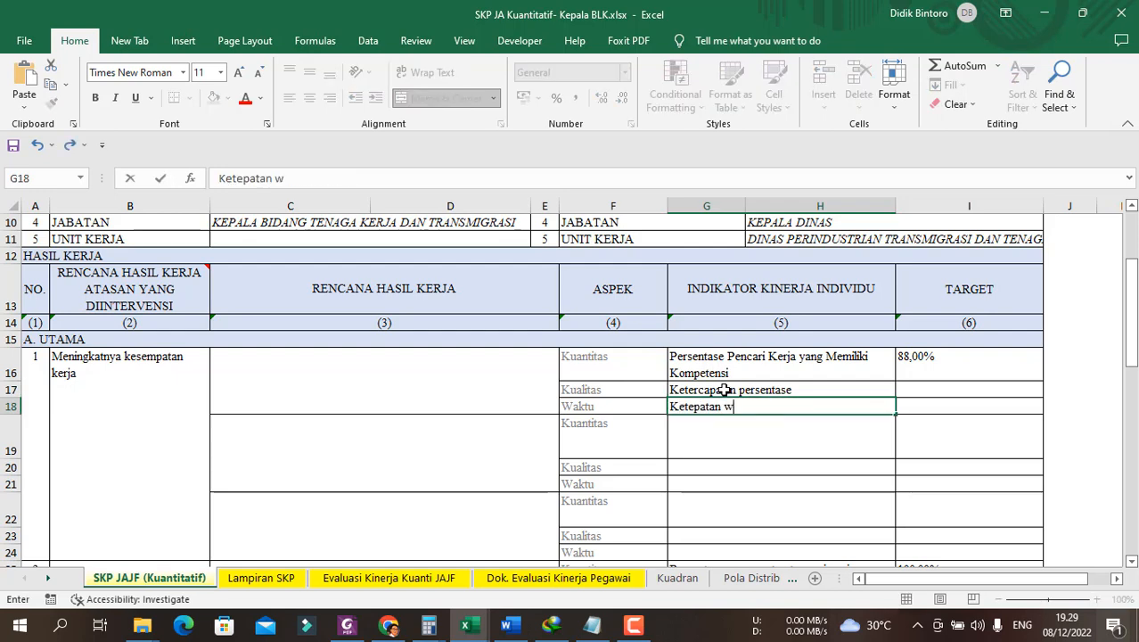
type("aktu yang dibutuhkan")
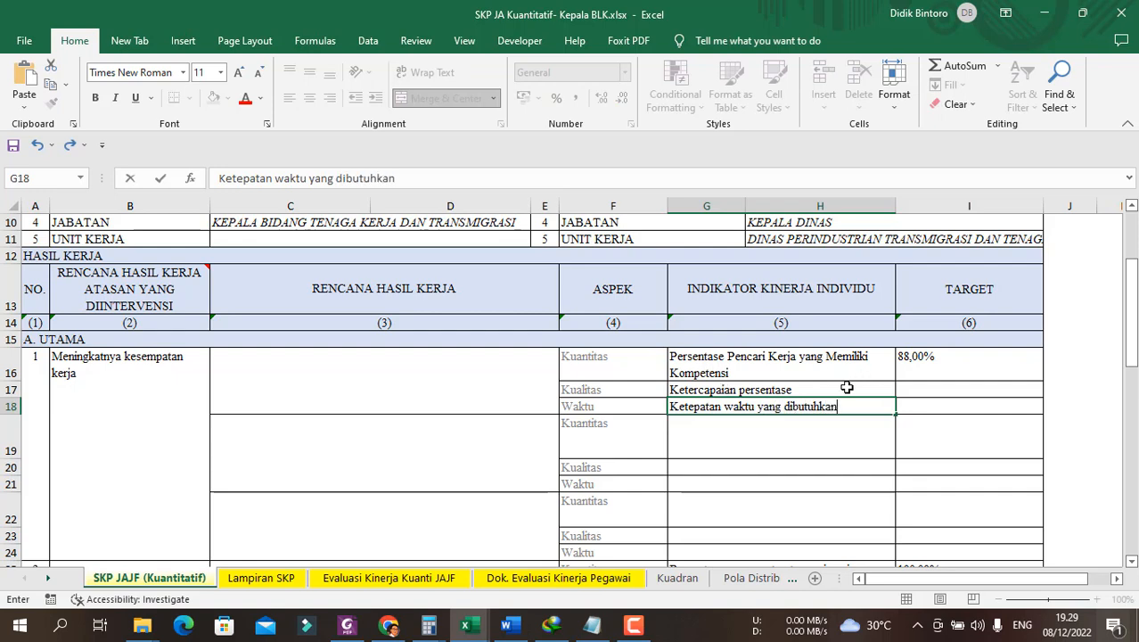
- Enter the targets 98% for Kualitas in cell I17 and "12 bulan" for Waktu in cell I18
left_click(909, 391)
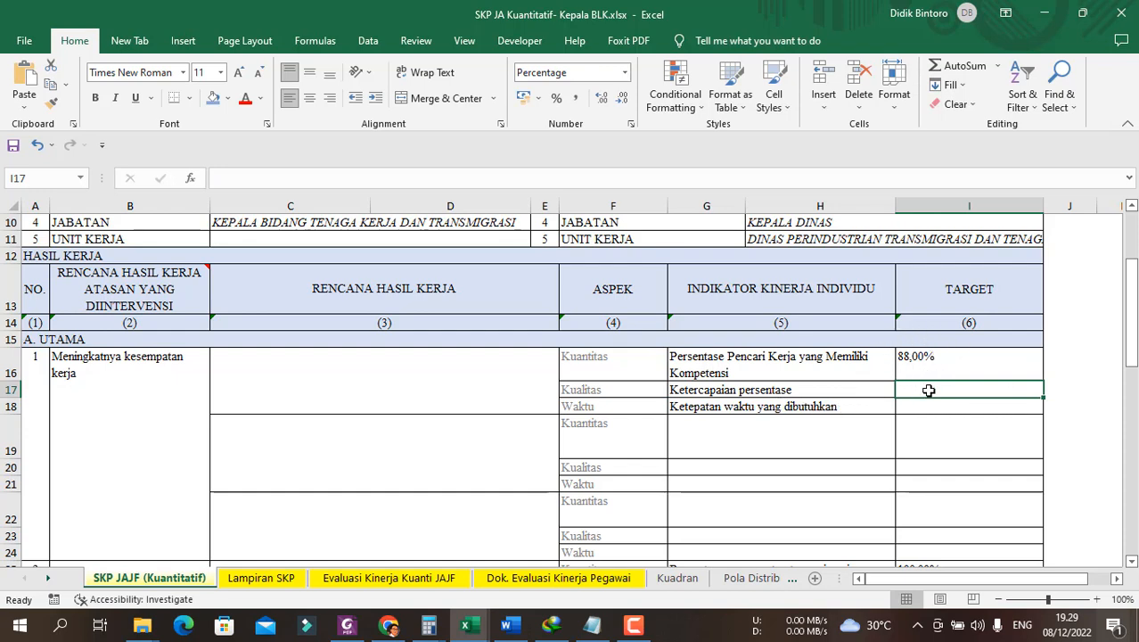
type("98")
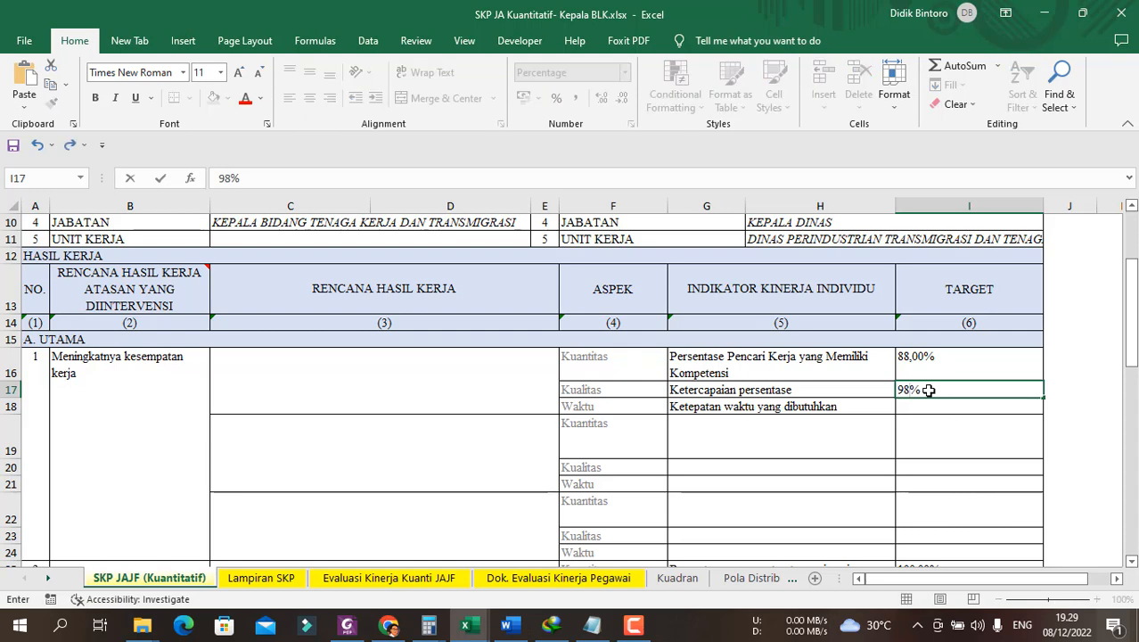
key("Return")
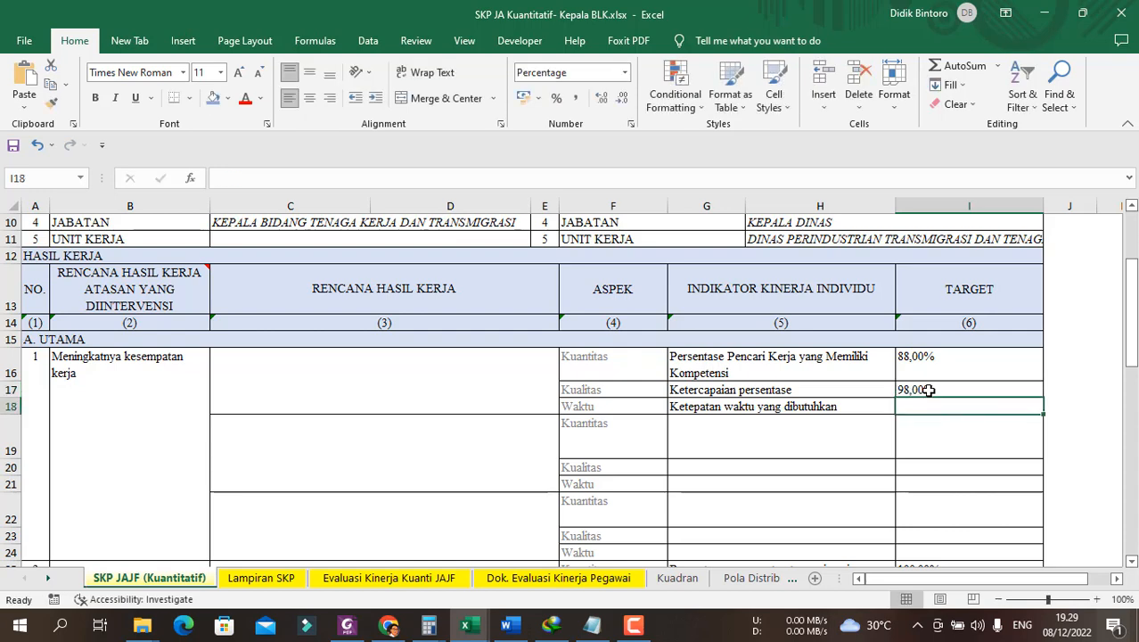
type("12")
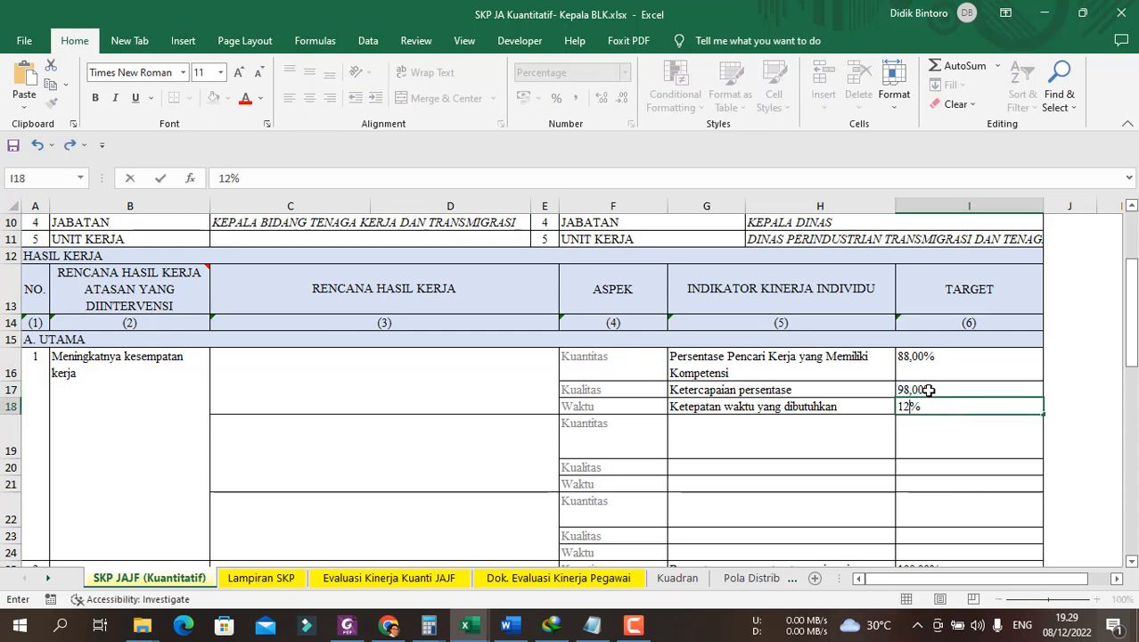
type(" bulan")
key("Return")
- Format the percentage targets in cells I17 and I16 to show no decimal places
left_click(934, 390)
double_click(934, 390)
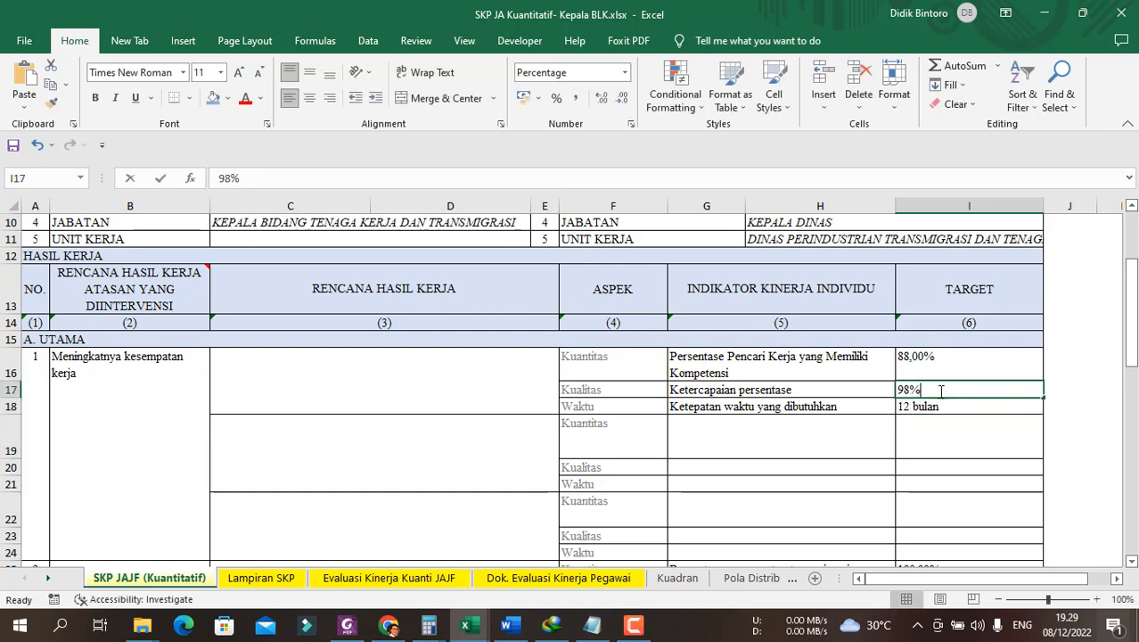
key("Return")
left_click(932, 389)
double_click(603, 98)
double_click(604, 98)
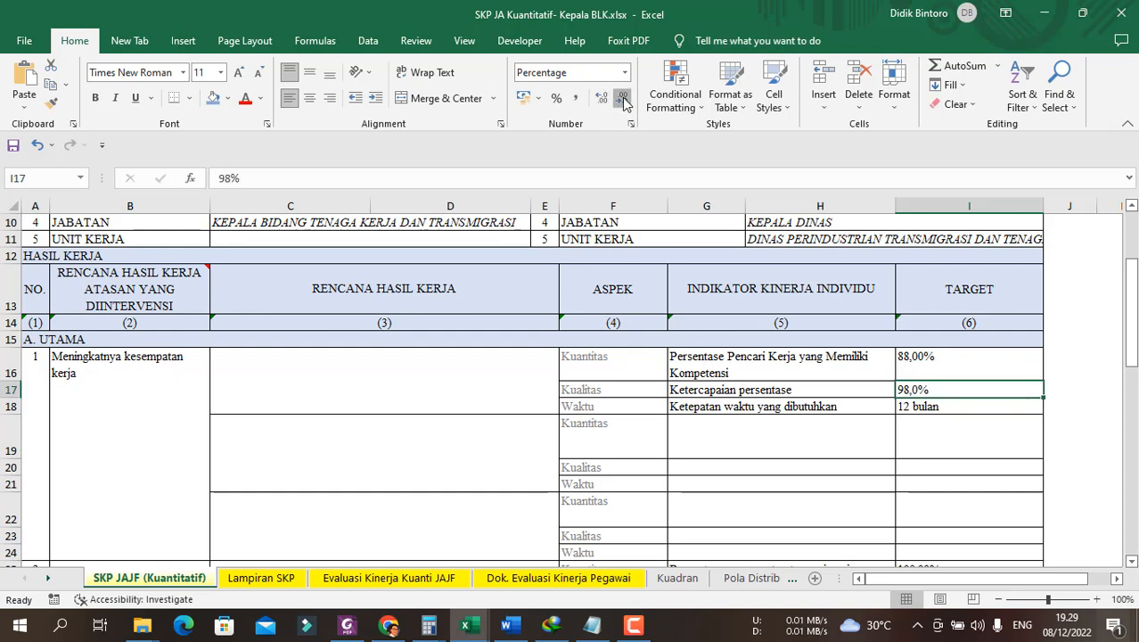
left_click(624, 100)
left_click(936, 358)
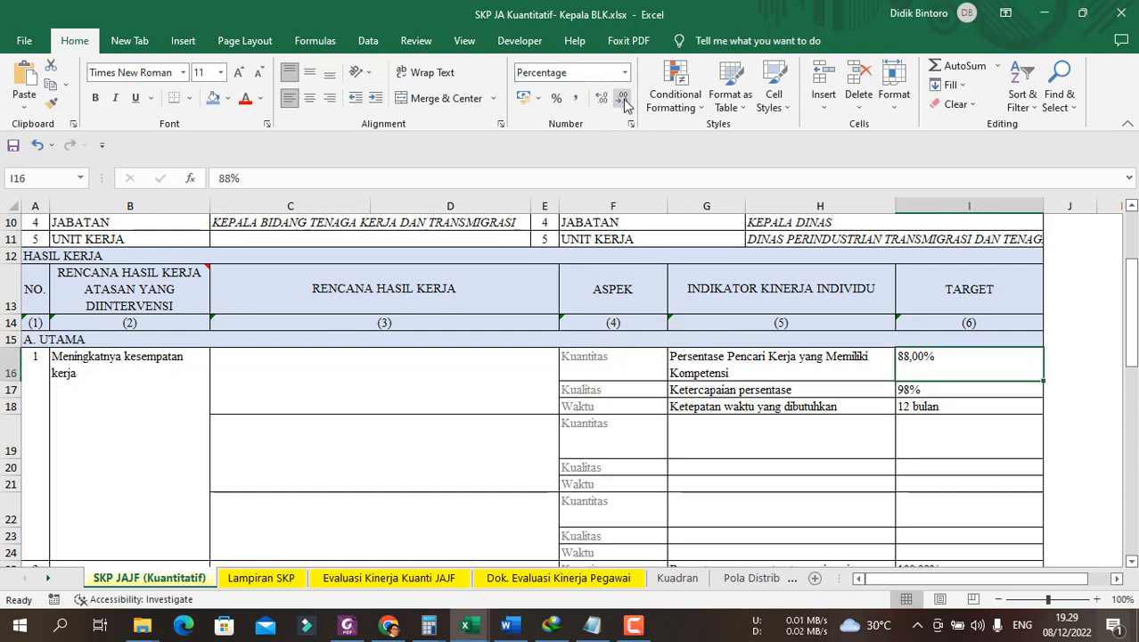
double_click(624, 100)
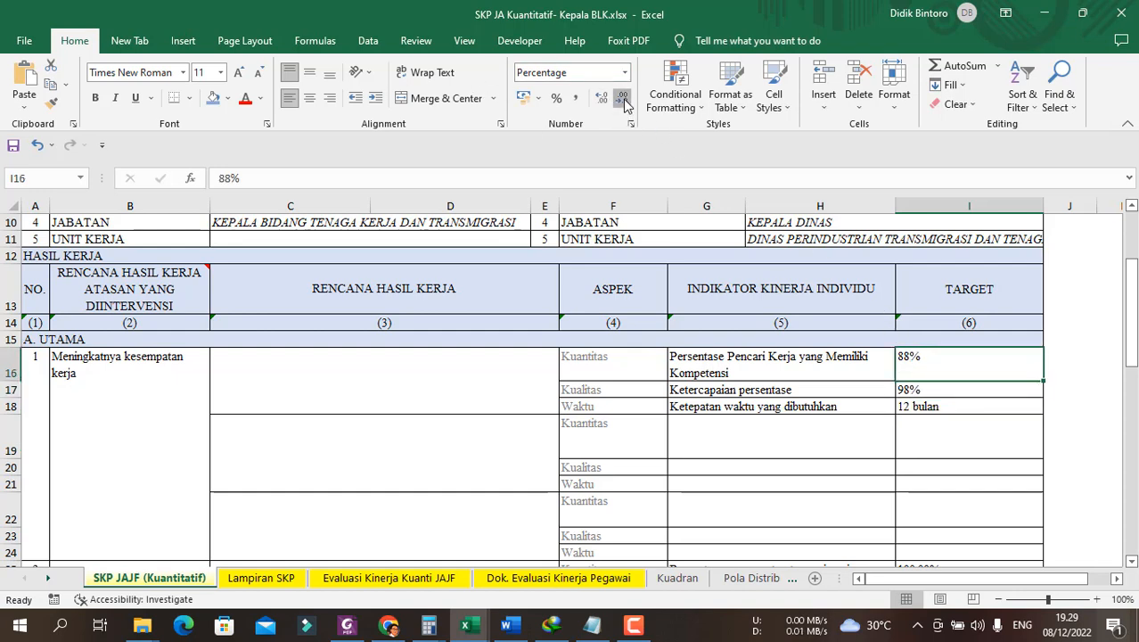
left_click(843, 391)
left_click(825, 352)
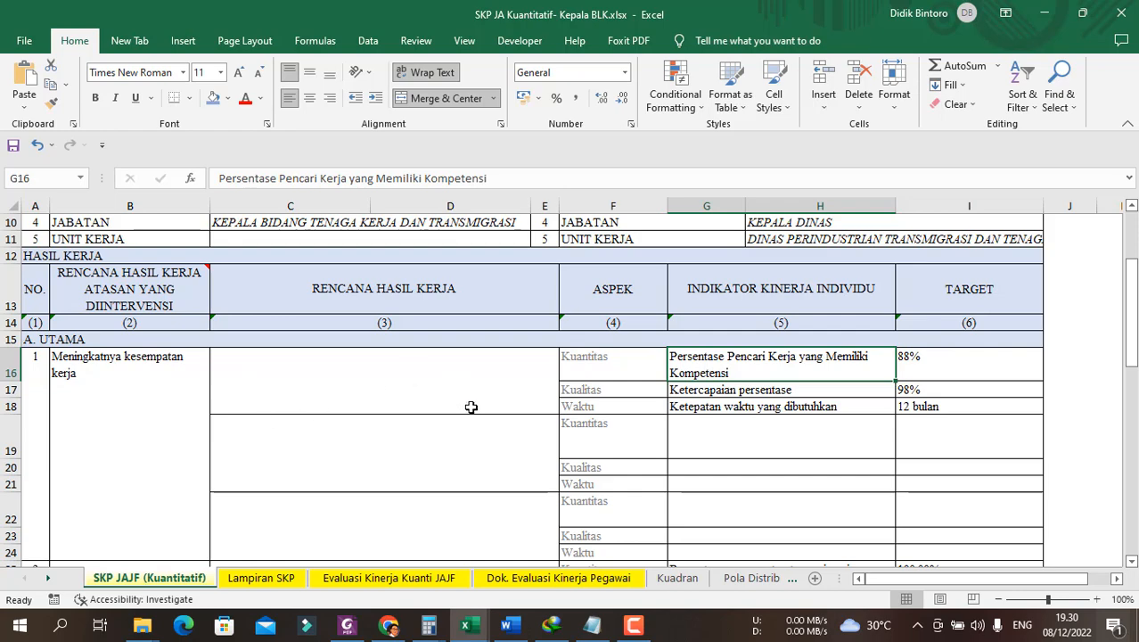
scroll(471, 406, "up", 1)
scroll(581, 421, "up", 1)
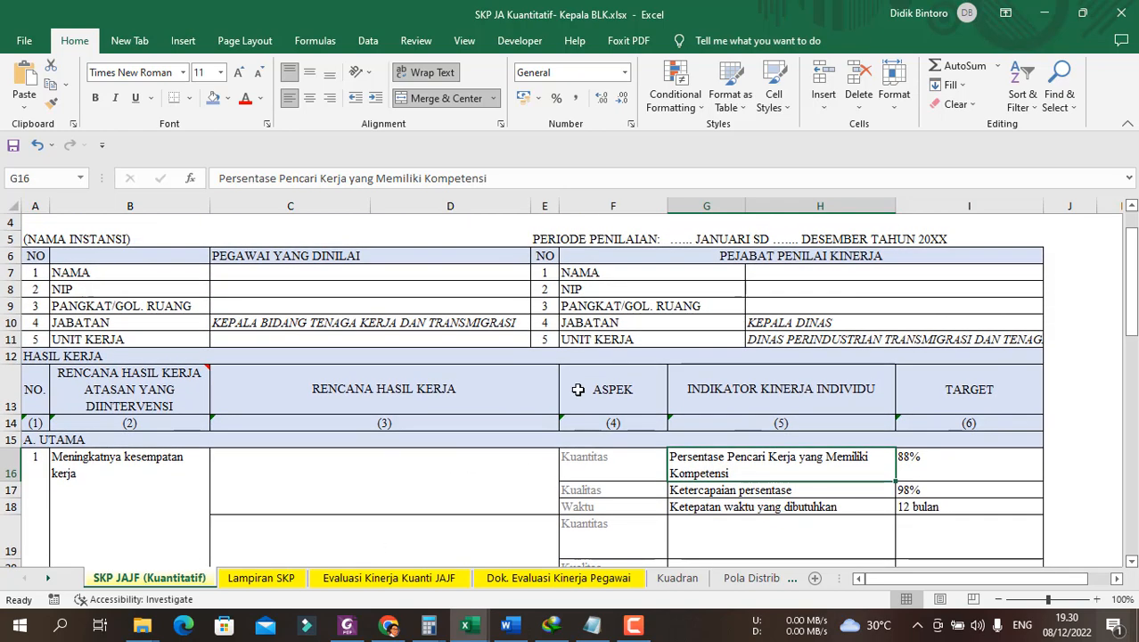
scroll(526, 446, "down", 1)
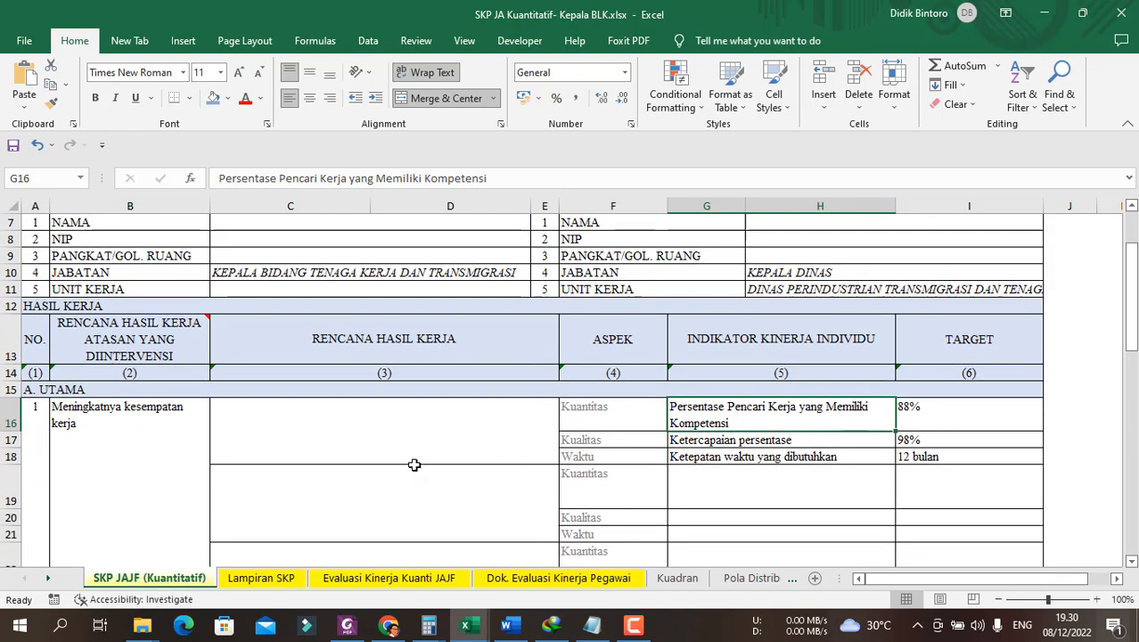
- Switch to the Word document and highlight program row 2, "Pelatihan Kerja dan Produktivitas Tenaga Kerja", in yellow
left_click(506, 624)
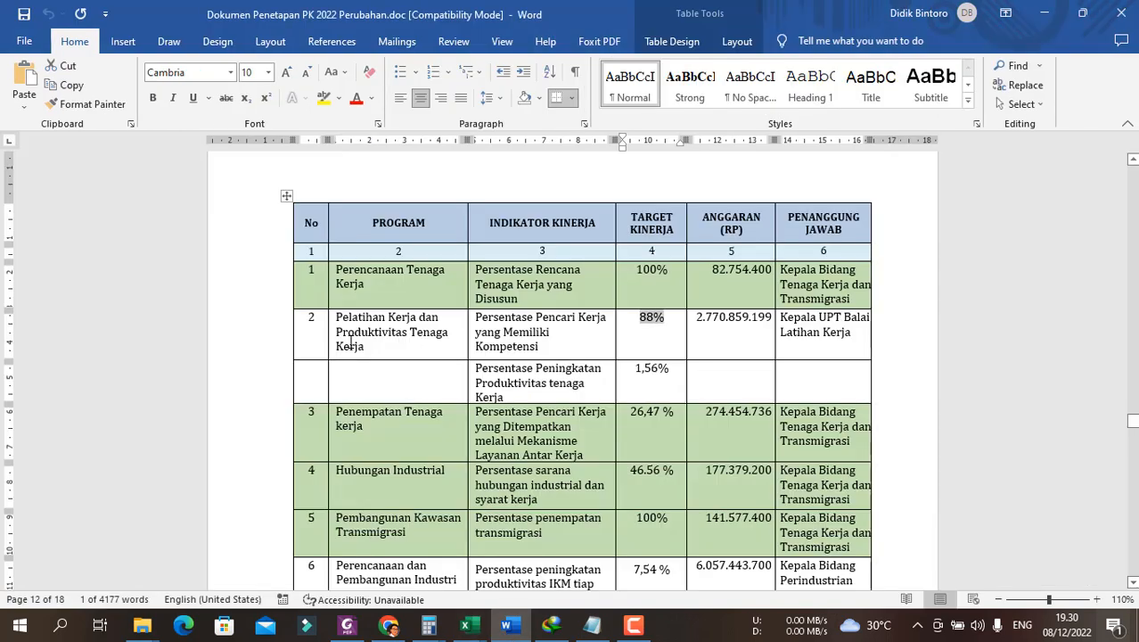
left_click(394, 291)
left_click(270, 337)
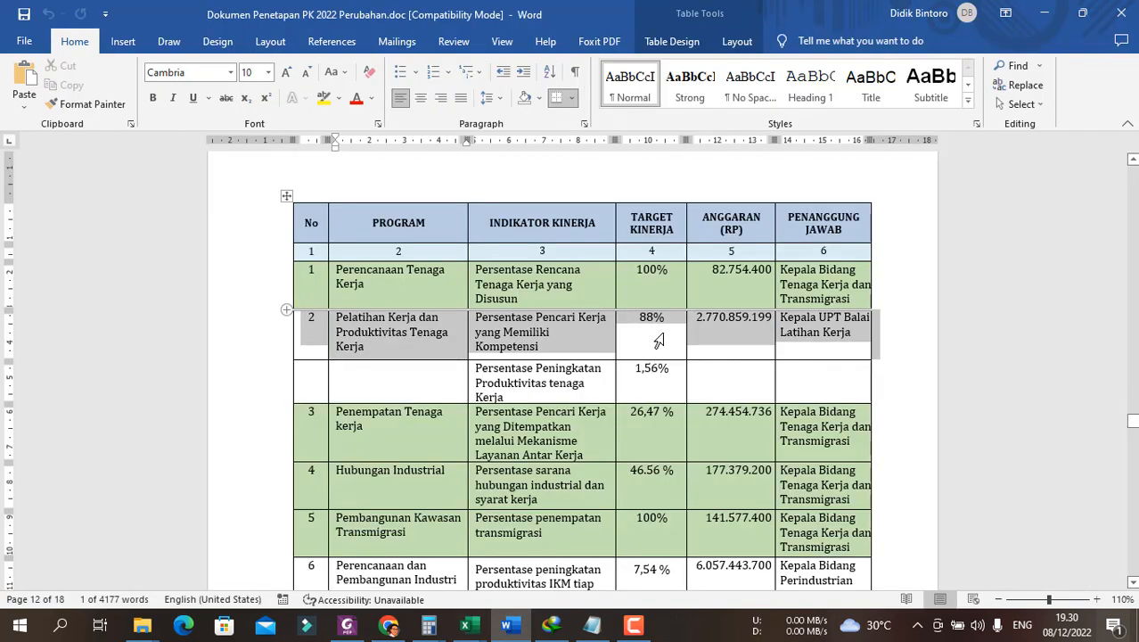
left_click(324, 98)
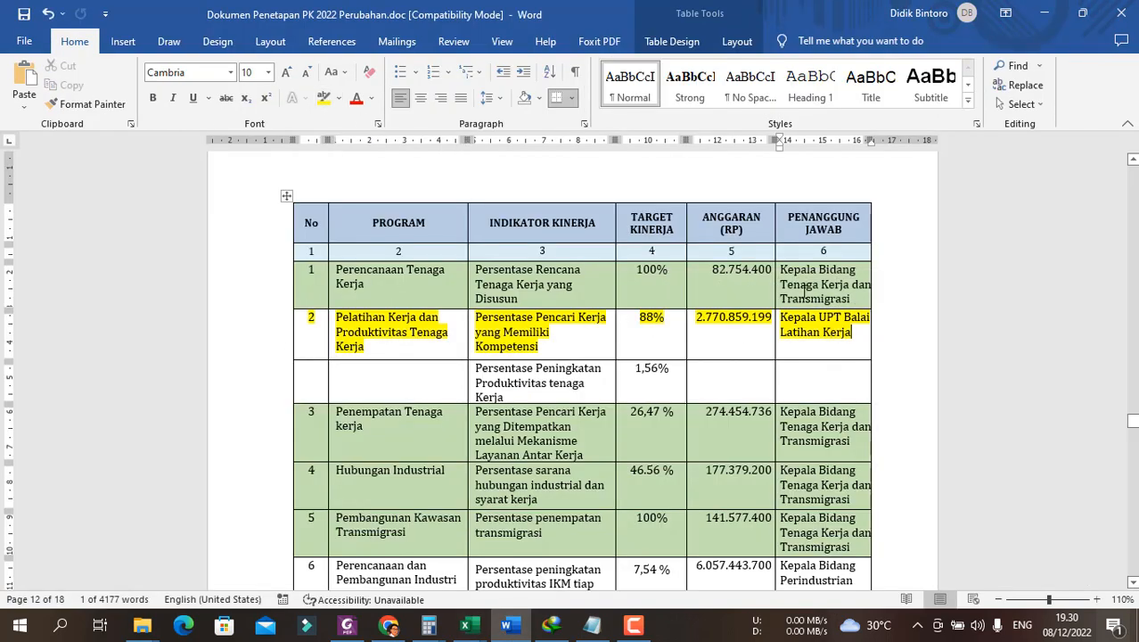
scroll(746, 392, "down", 8)
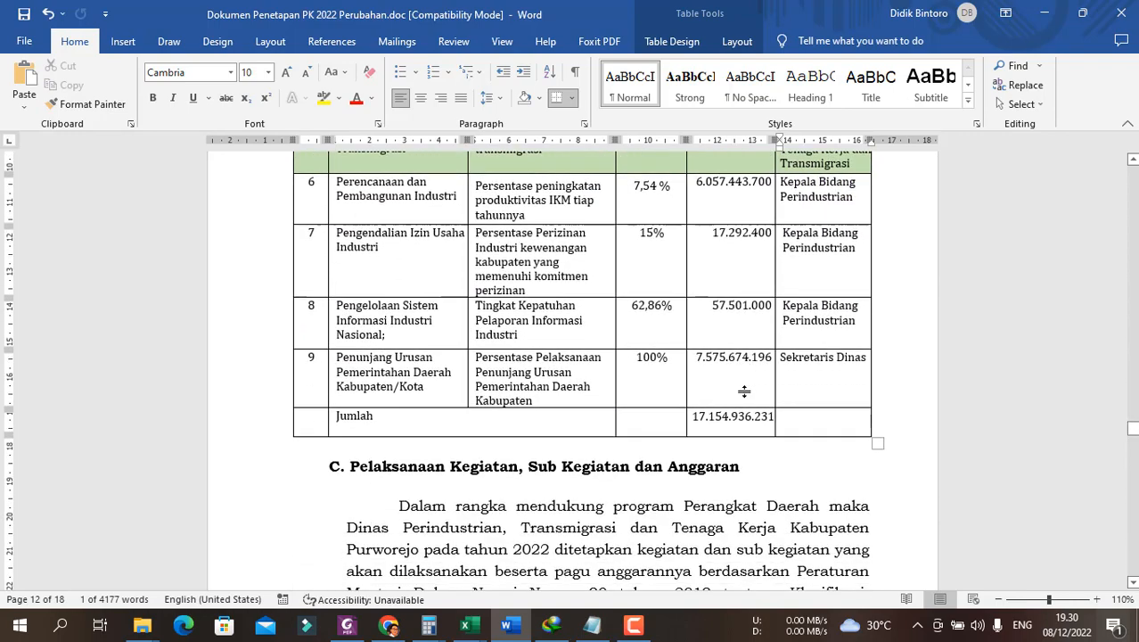
- Return to the Excel workbook and review the remaining SKP form, from the Utama rows through the Perilaku Kerja items to the signature block
scroll(739, 493, "up", 4)
key("alt+Tab")
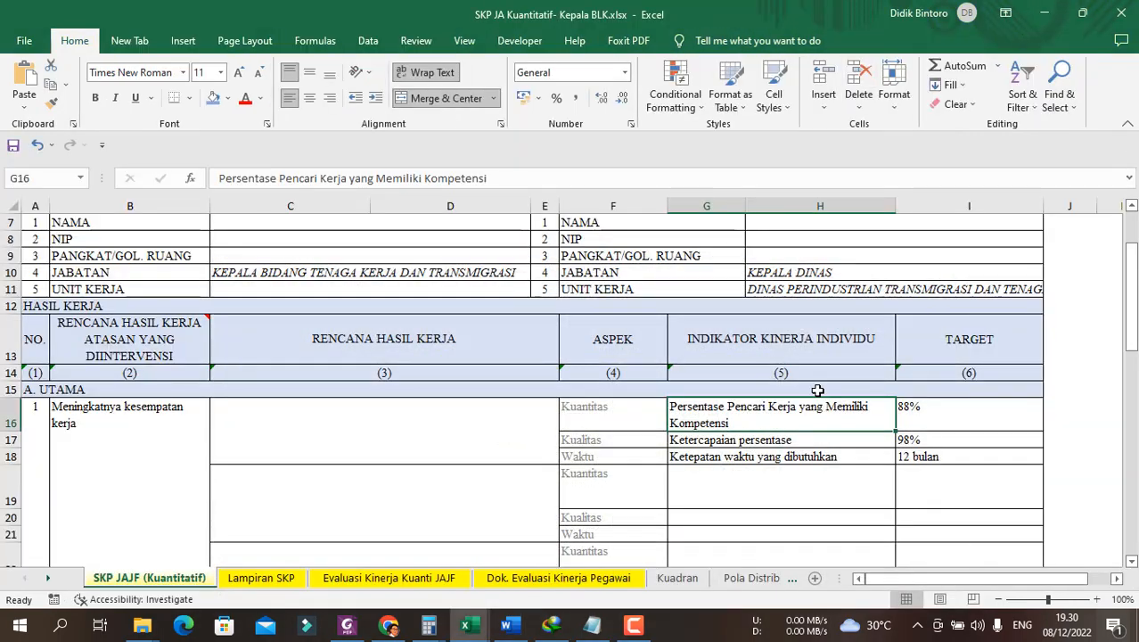
left_click(738, 439)
scroll(713, 440, "down", 3)
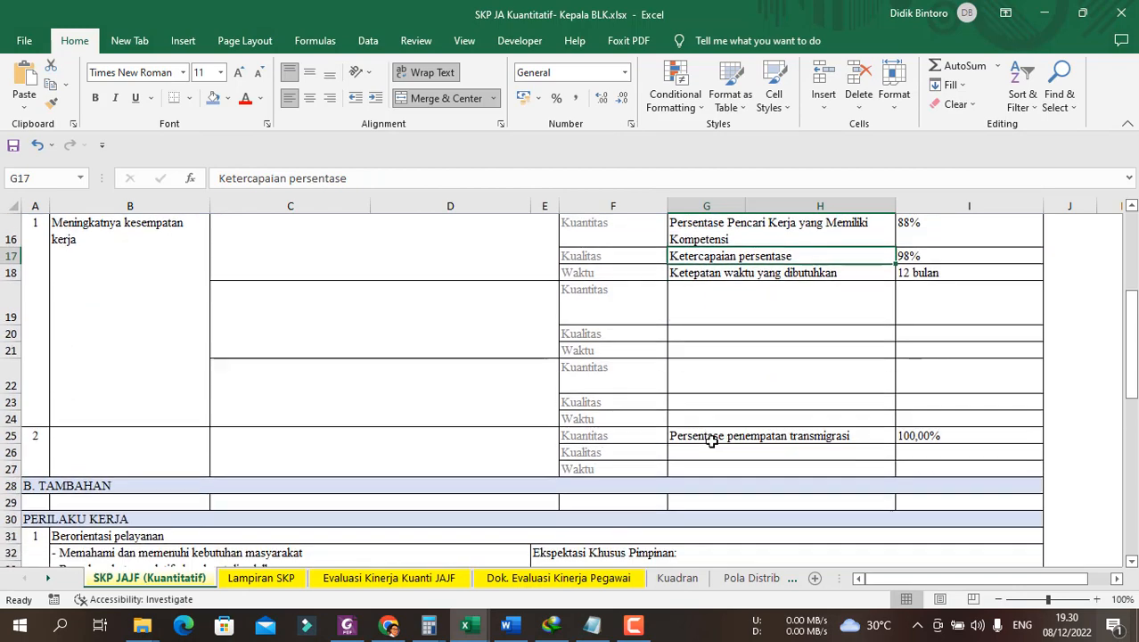
scroll(710, 440, "down", 3)
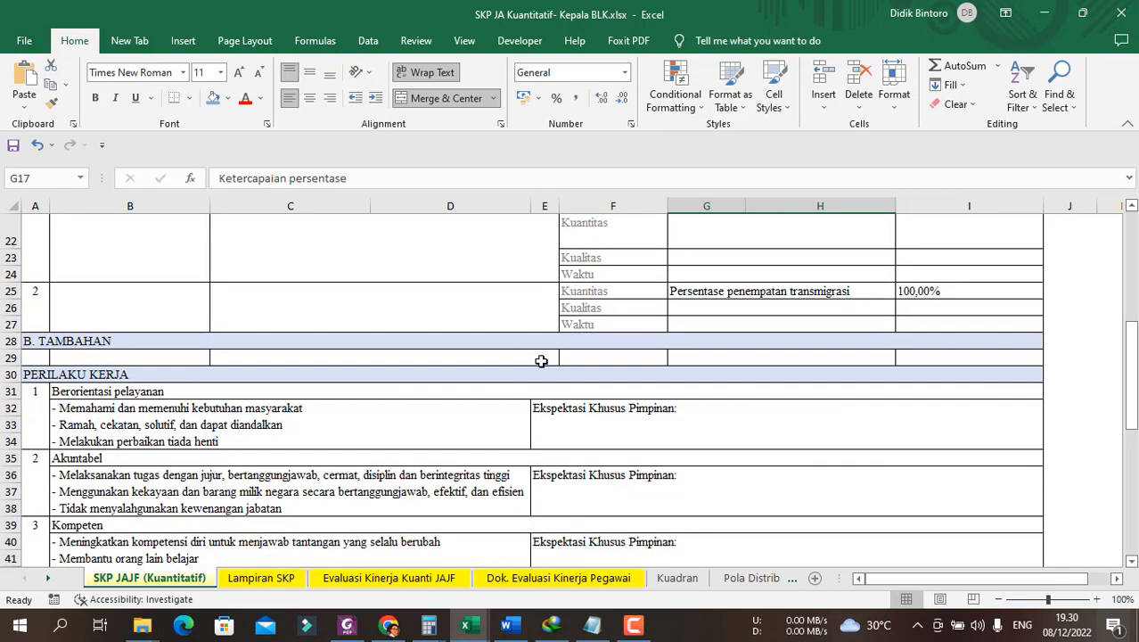
scroll(541, 361, "down", 2)
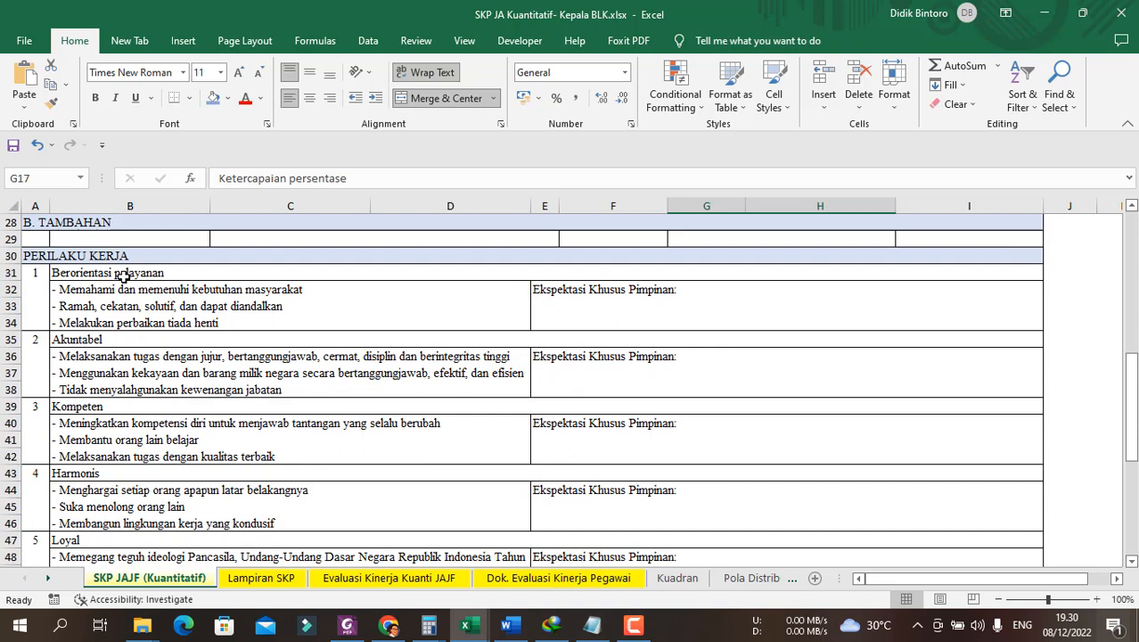
left_click(186, 302)
left_click(115, 257)
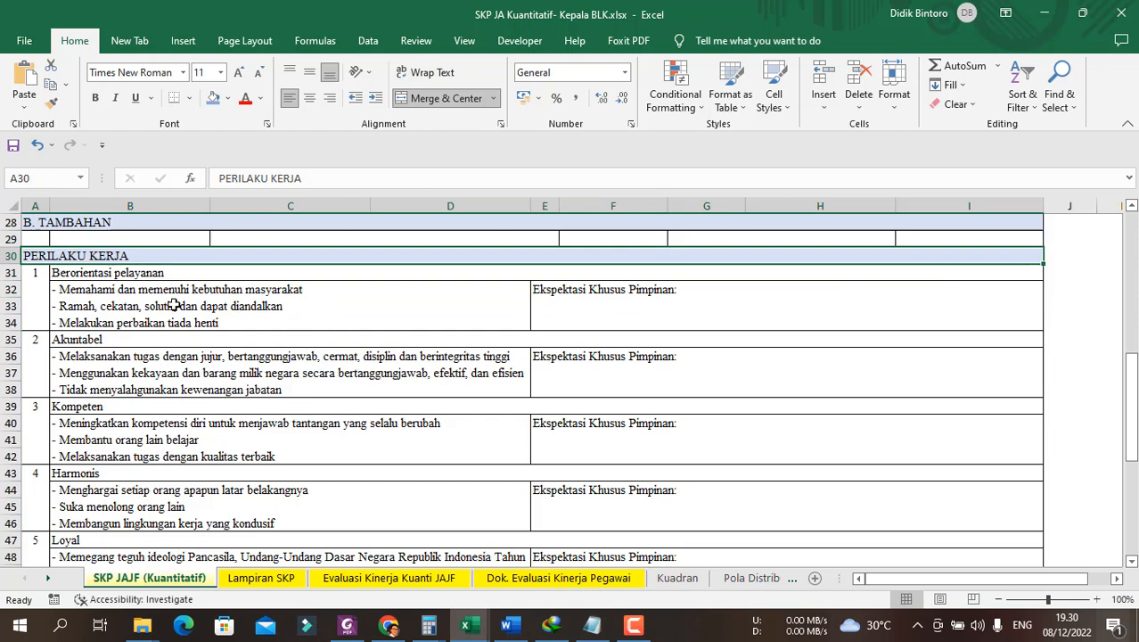
scroll(174, 305, "down", 4)
scroll(194, 286, "up", 3)
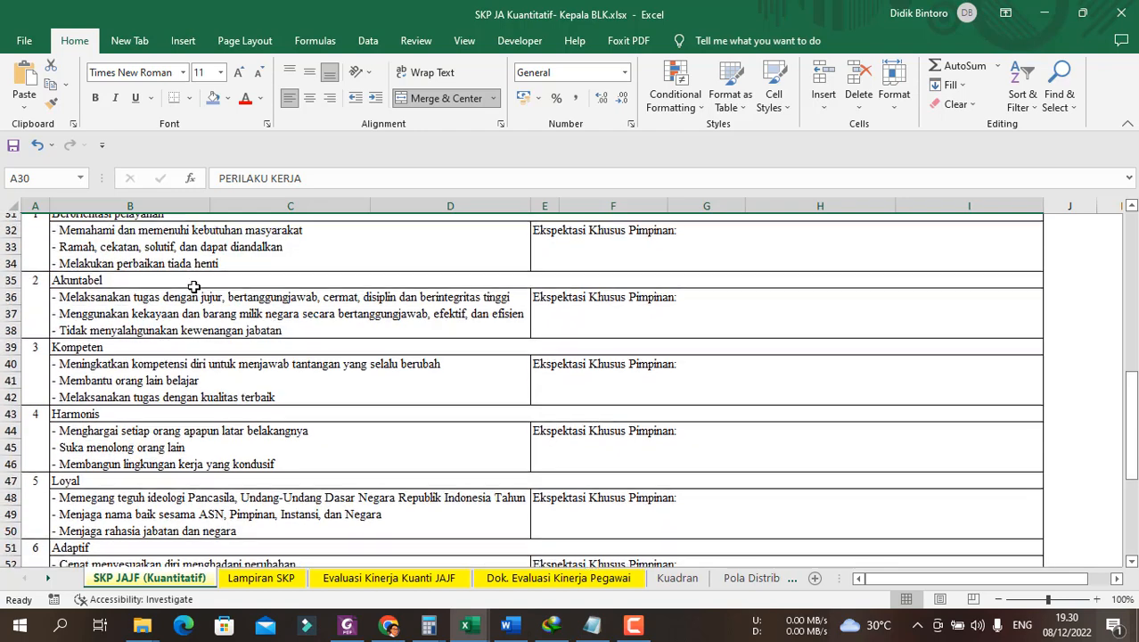
scroll(194, 286, "up", 1)
left_click(178, 305)
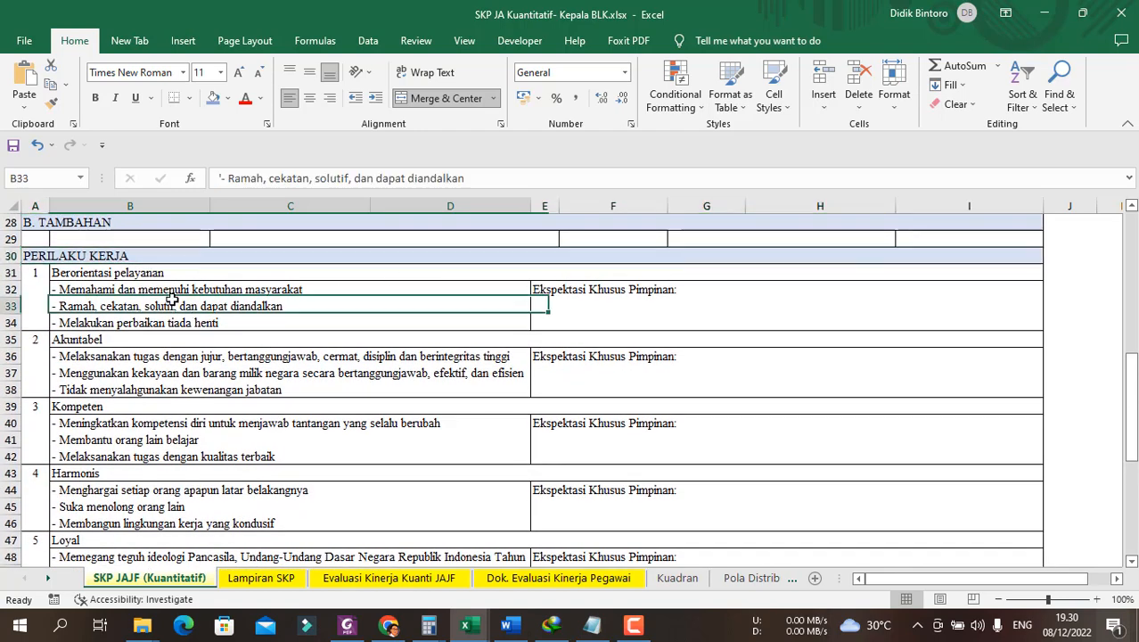
left_click(157, 370)
left_click(154, 358)
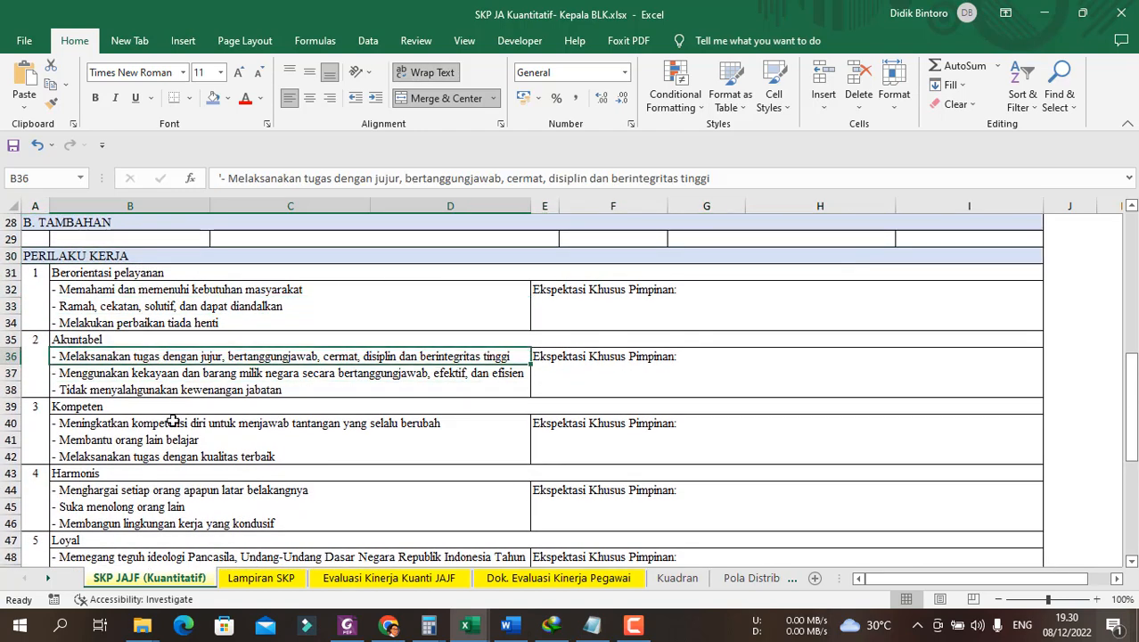
scroll(173, 421, "down", 6)
scroll(173, 420, "down", 3)
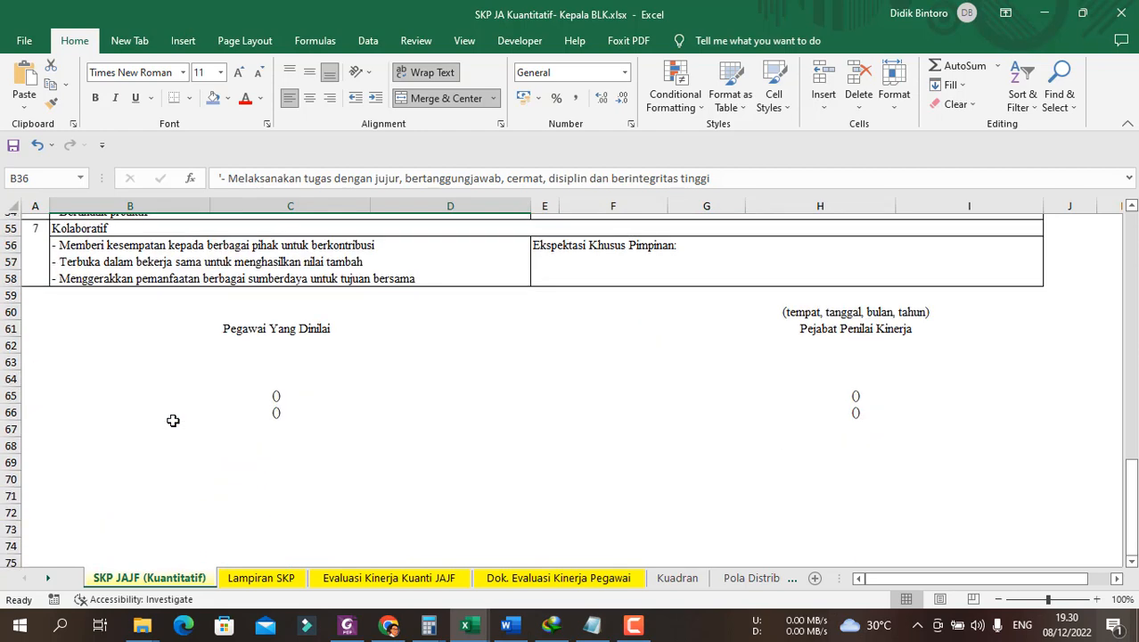
- Delete the unused Utama rows 19 to 27, between the first work result and the B. TAMBAHAN section
scroll(173, 420, "up", 15)
scroll(205, 420, "down", 2)
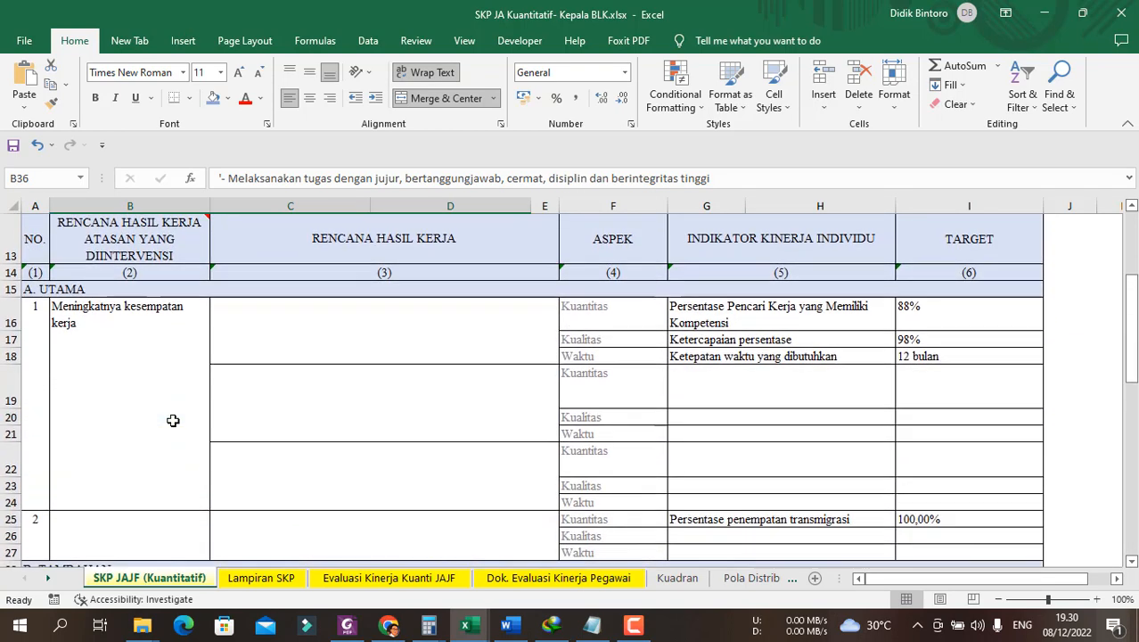
left_click_drag(11, 311, 12, 467)
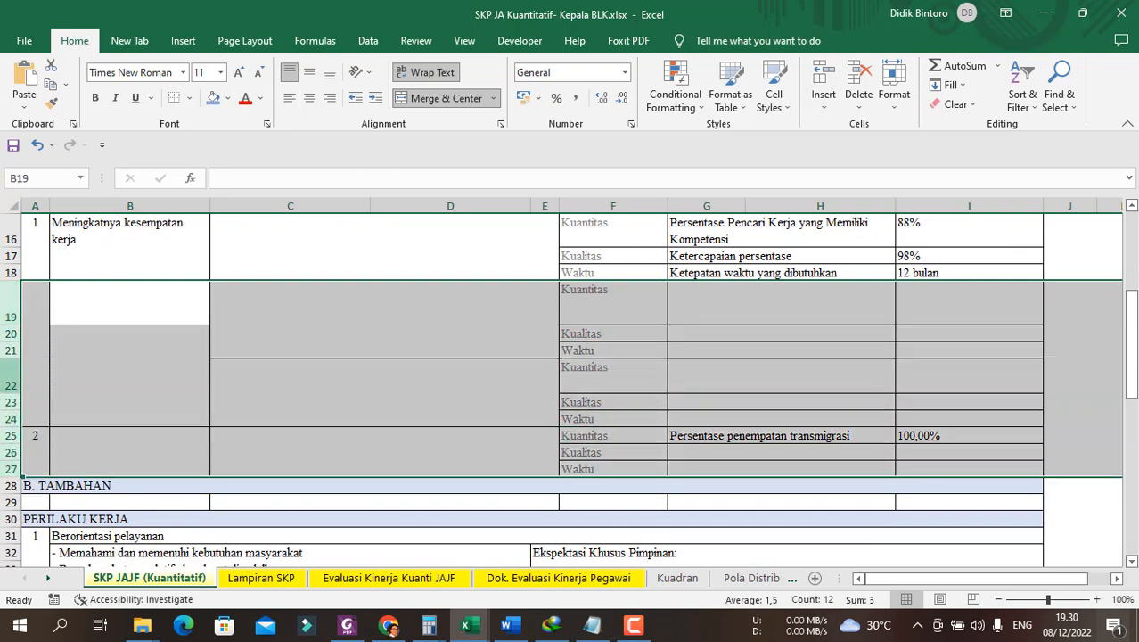
right_click(4, 377)
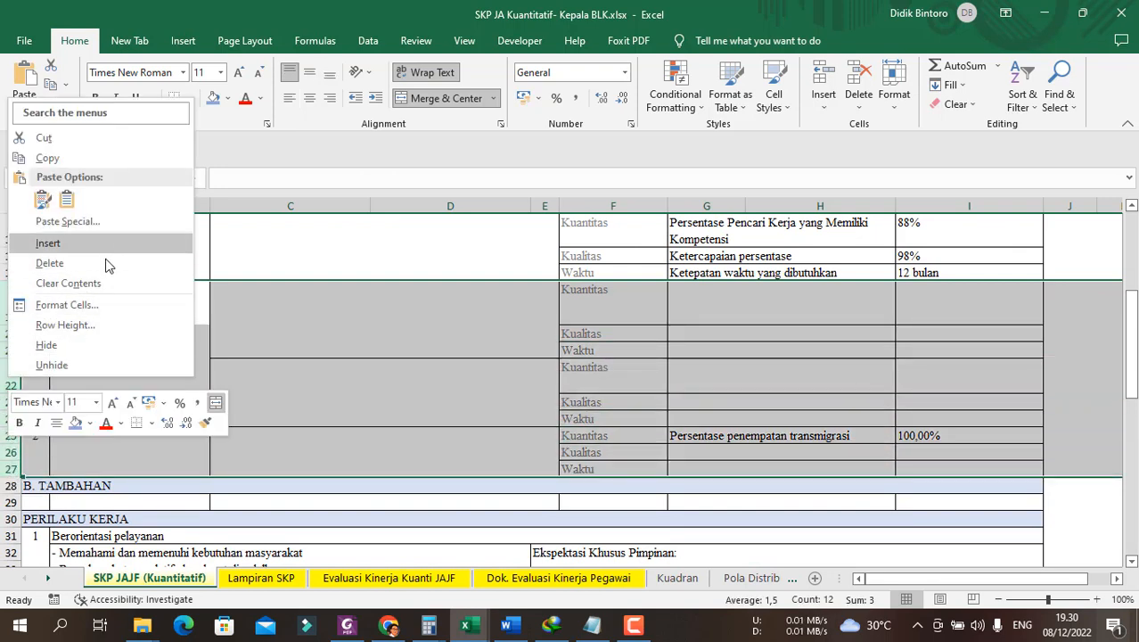
key("Escape")
key("ctrl+minus")
left_click(788, 400)
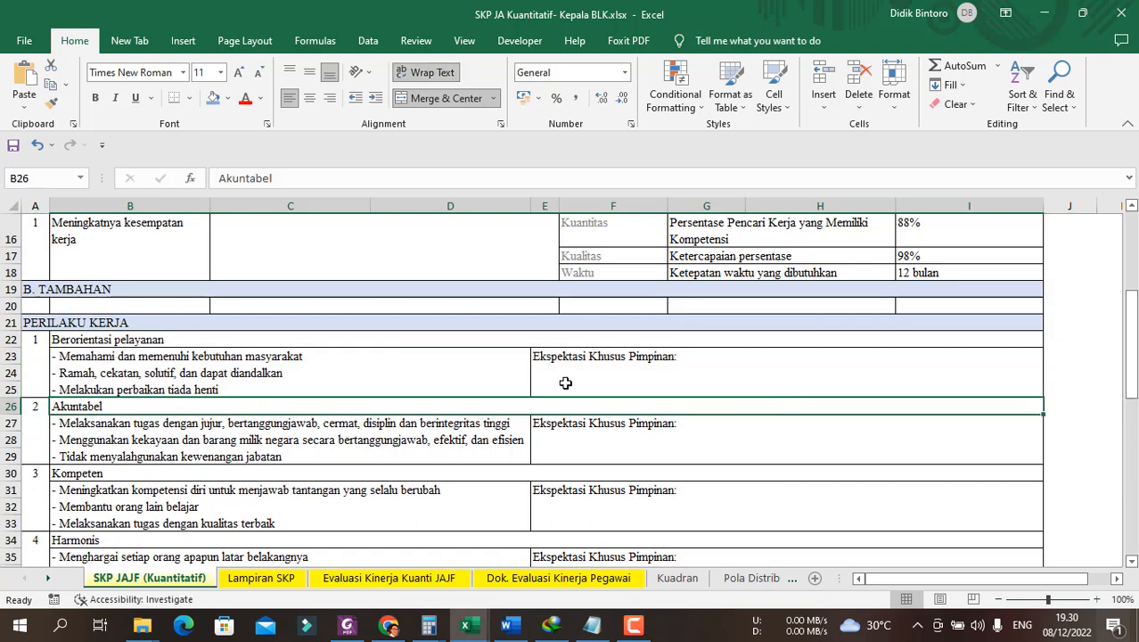
- Enter "Tercapainya persentase jumlah pencari kerja yang memiliki kompetensi" as the Rencana Hasil Kerja in cell C16
scroll(565, 383, "up", 1)
left_click(381, 328)
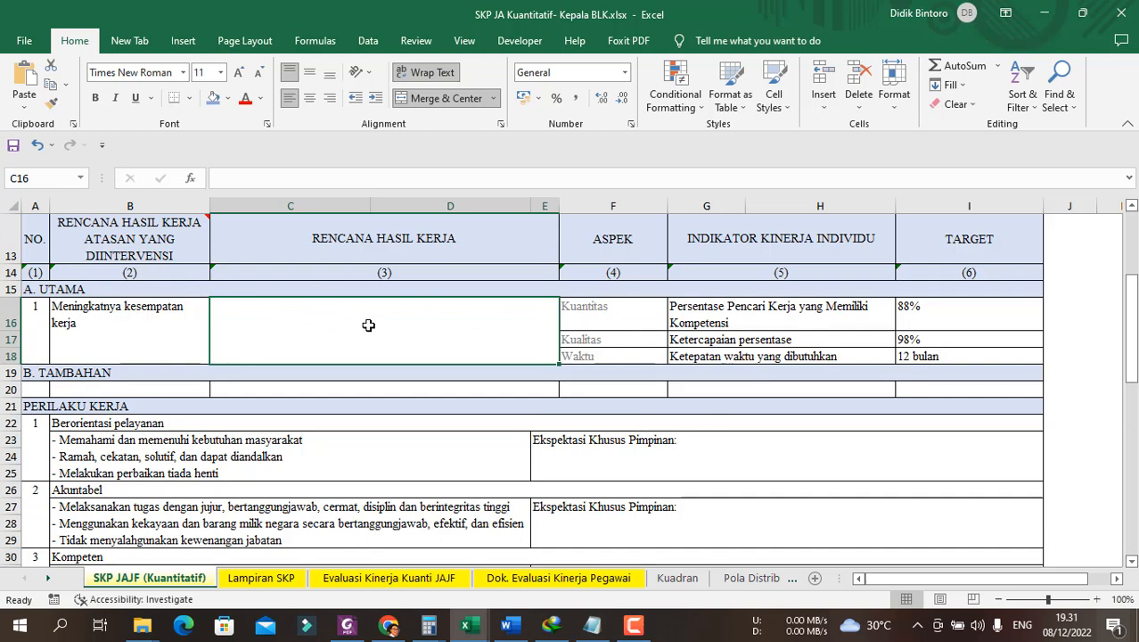
type("Ter")
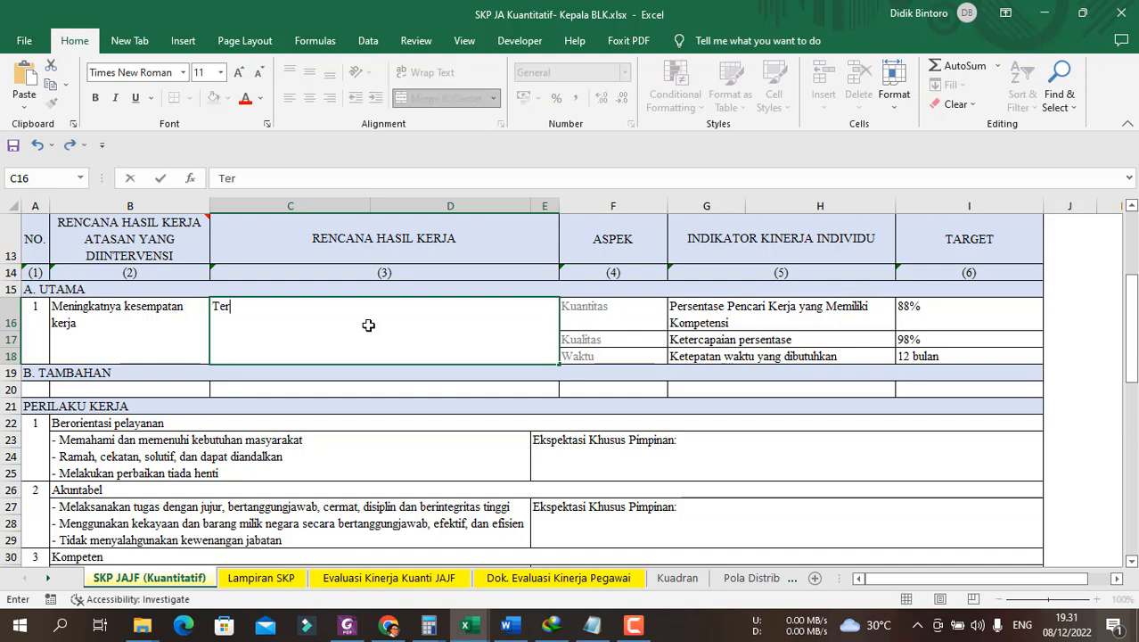
type("capainya p")
type("ersentas")
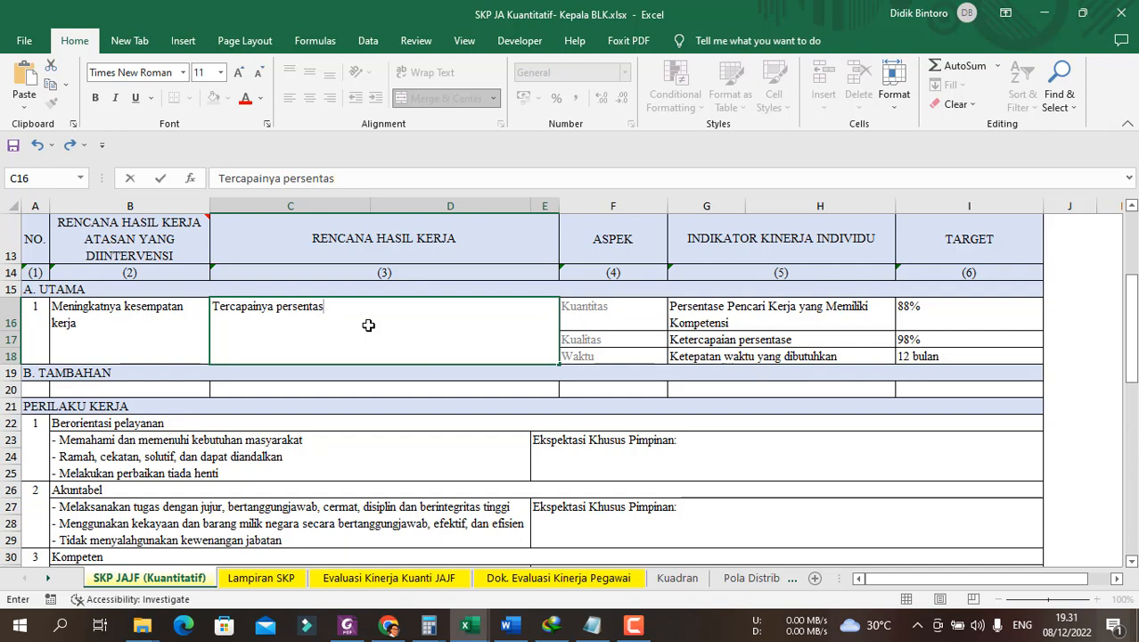
type("e pencari kerja ")
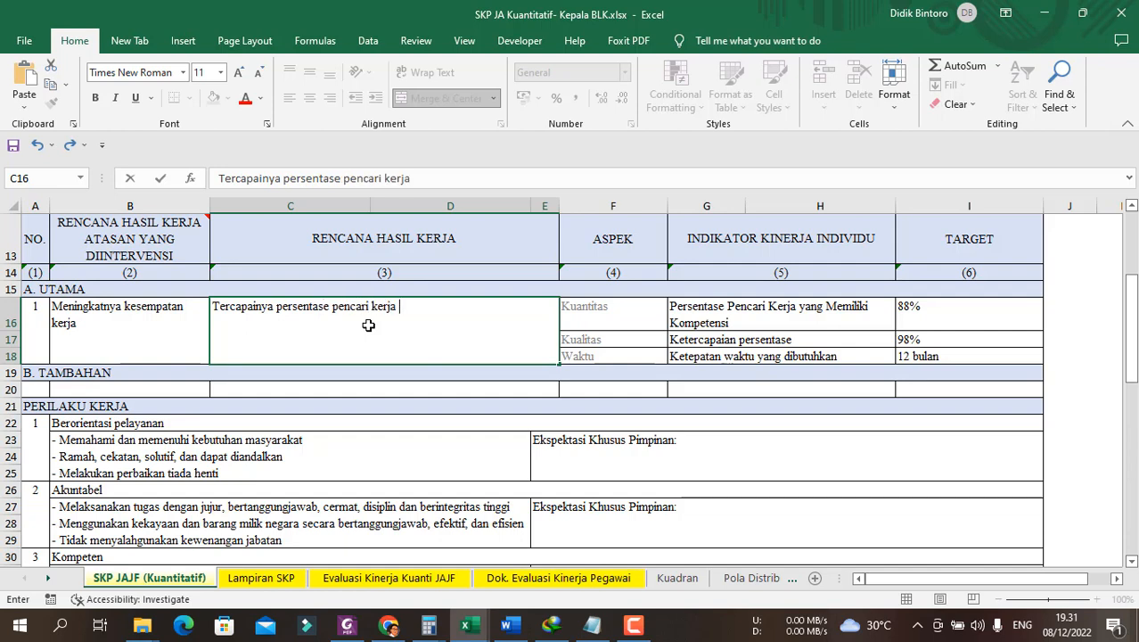
type("yang memiliki kompetensi")
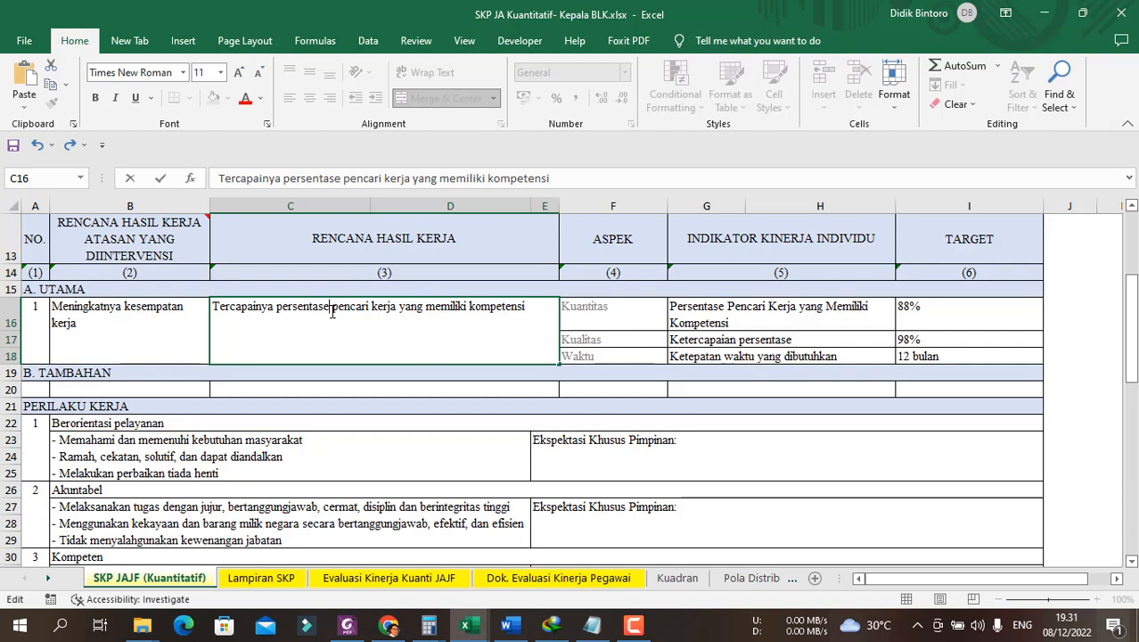
type("jumlah")
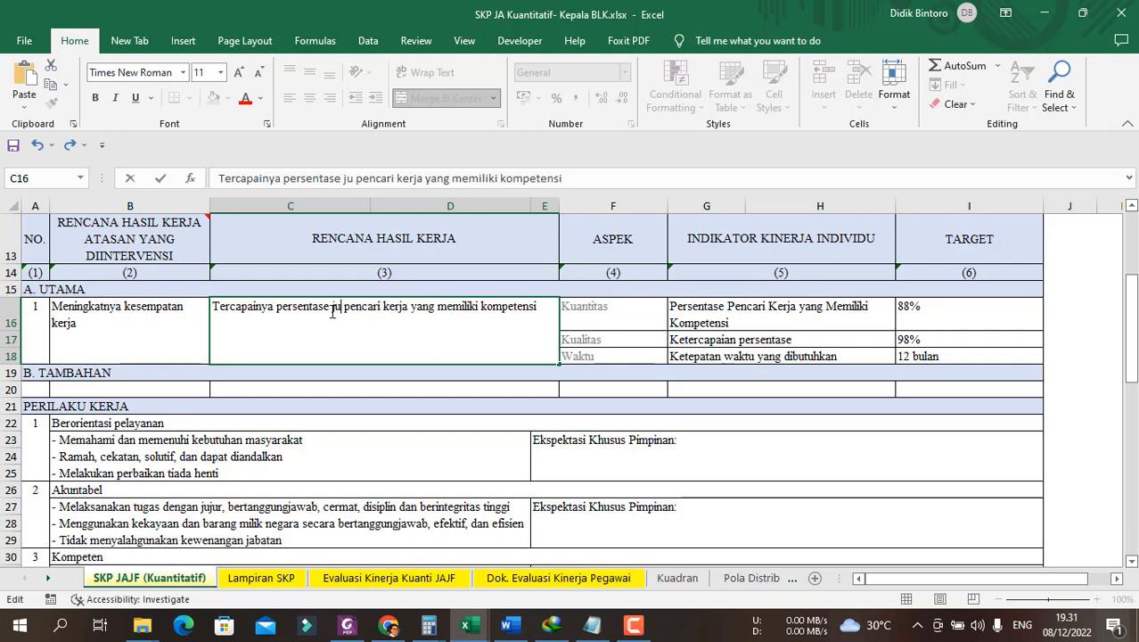
key("Return")
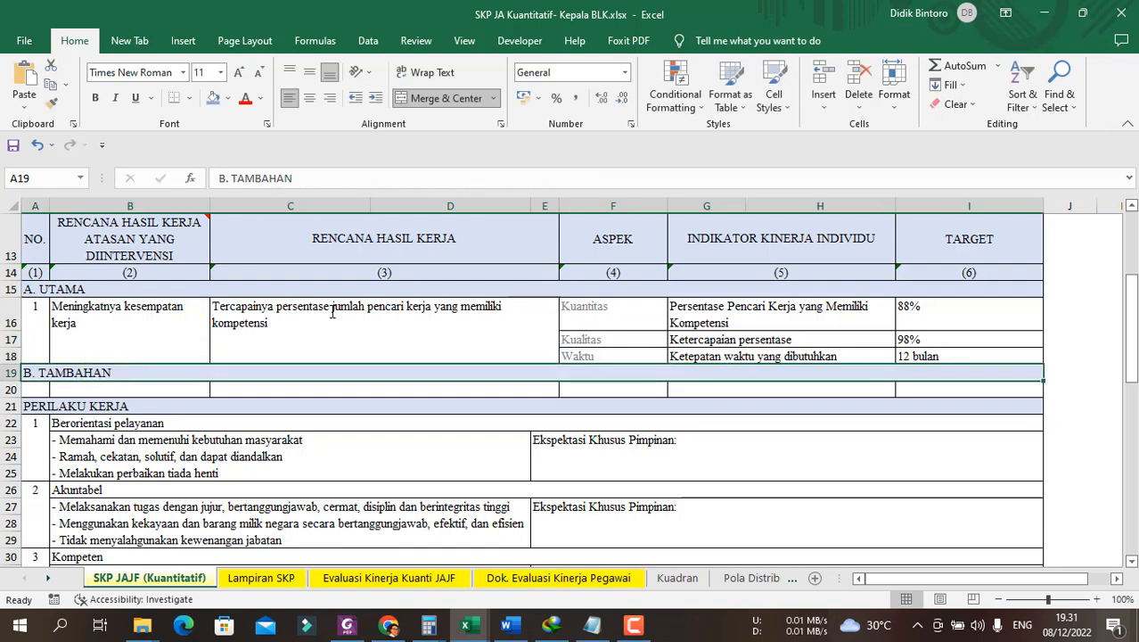
left_click(333, 310)
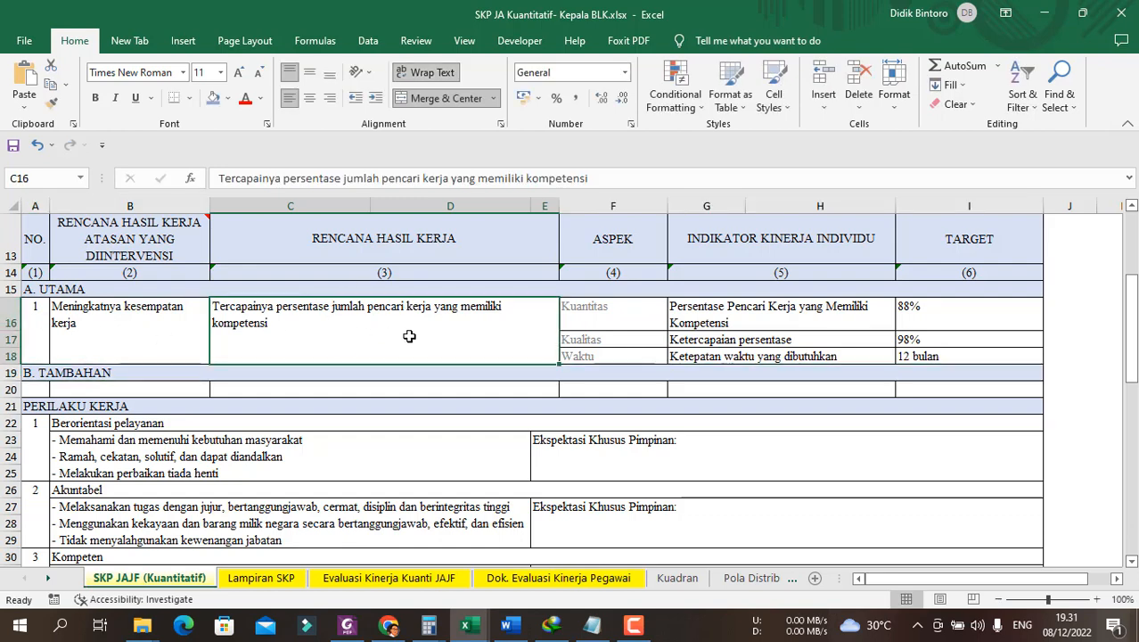
- Open the Lampiran SKP sheet and examine its two Konsekuensi entries in cells B12 and B13
scroll(390, 364, "up", 2)
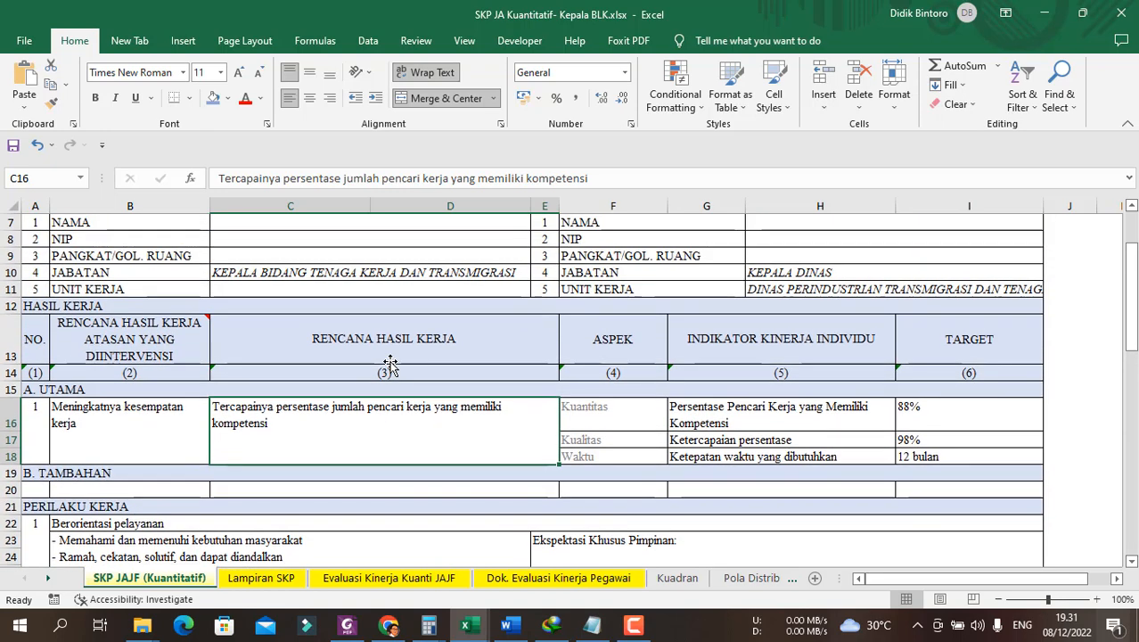
left_click(262, 577)
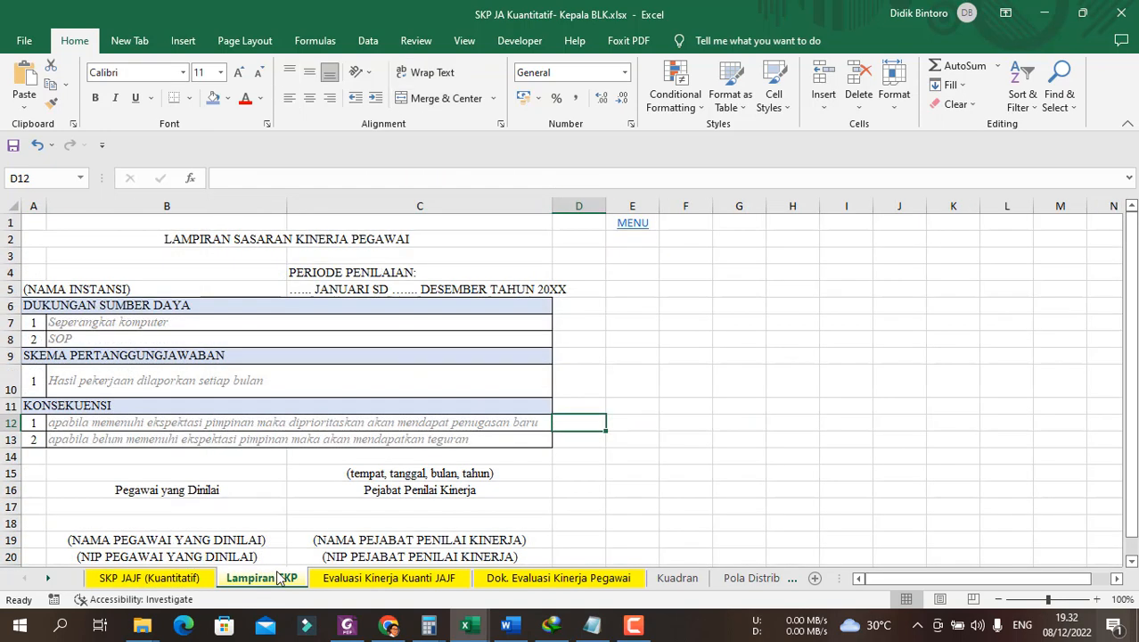
key("F9")
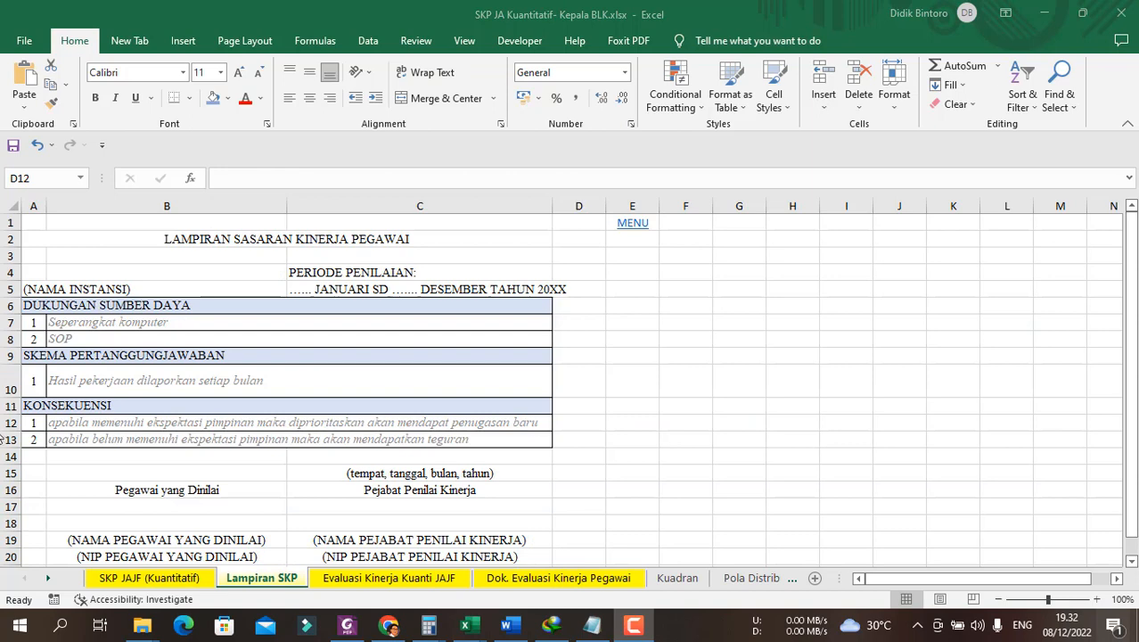
left_click(99, 319)
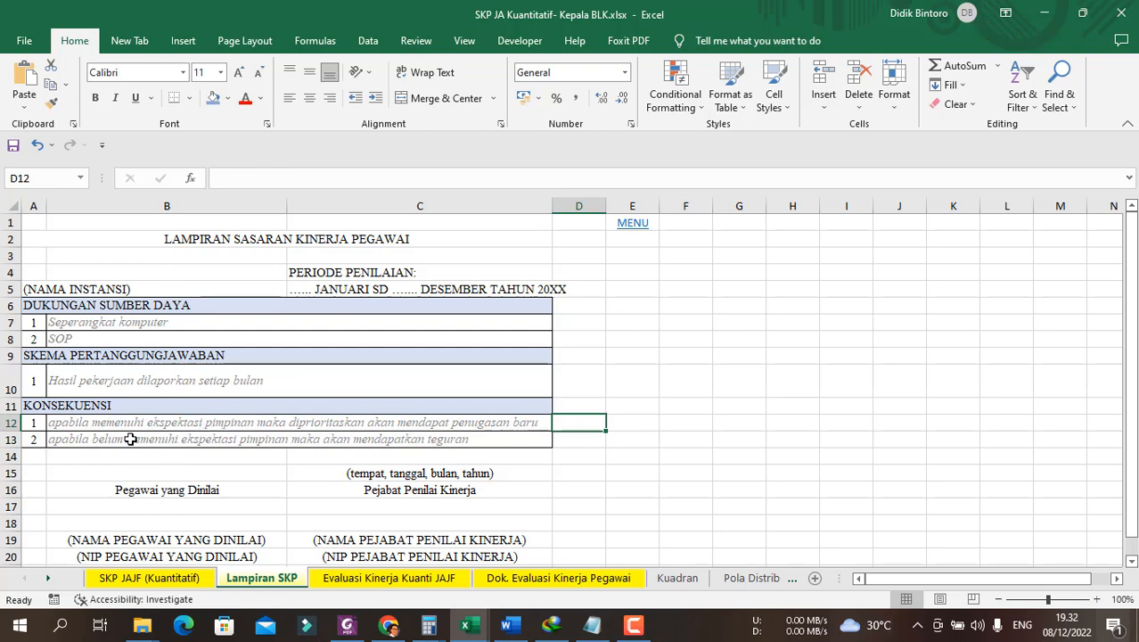
left_click(307, 424)
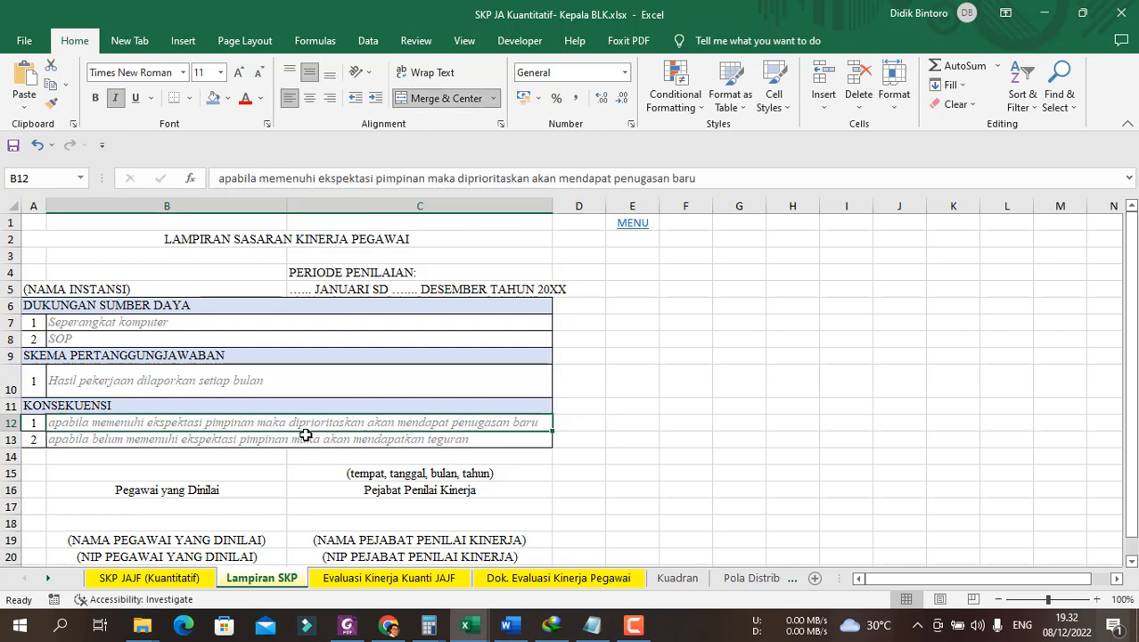
left_click(302, 439)
left_click(298, 423)
left_click(300, 438)
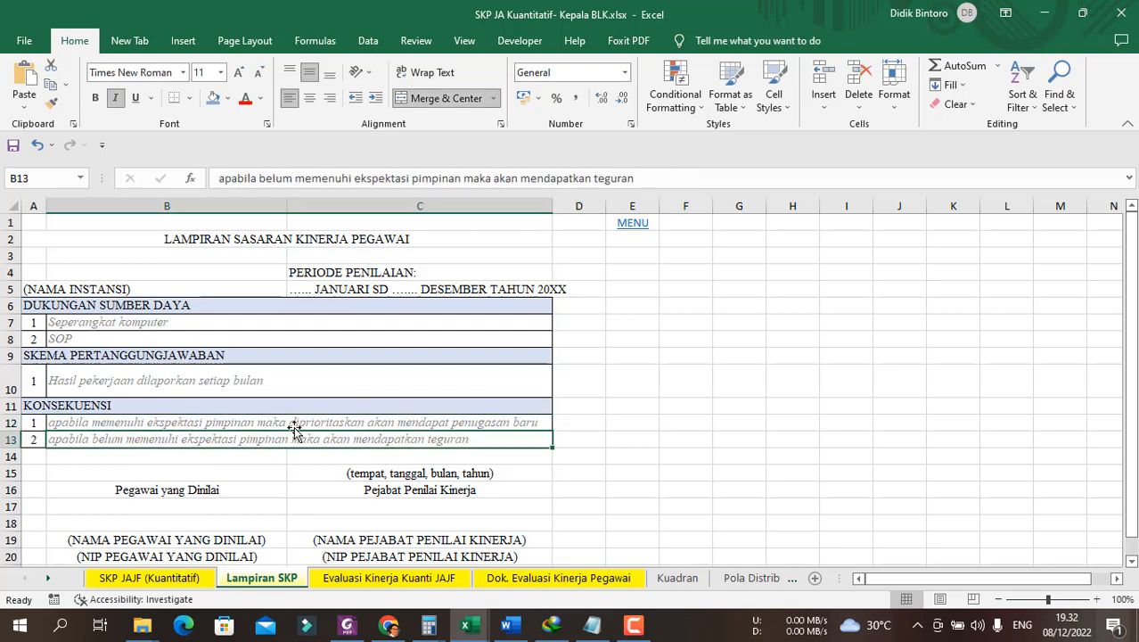
left_click(294, 421)
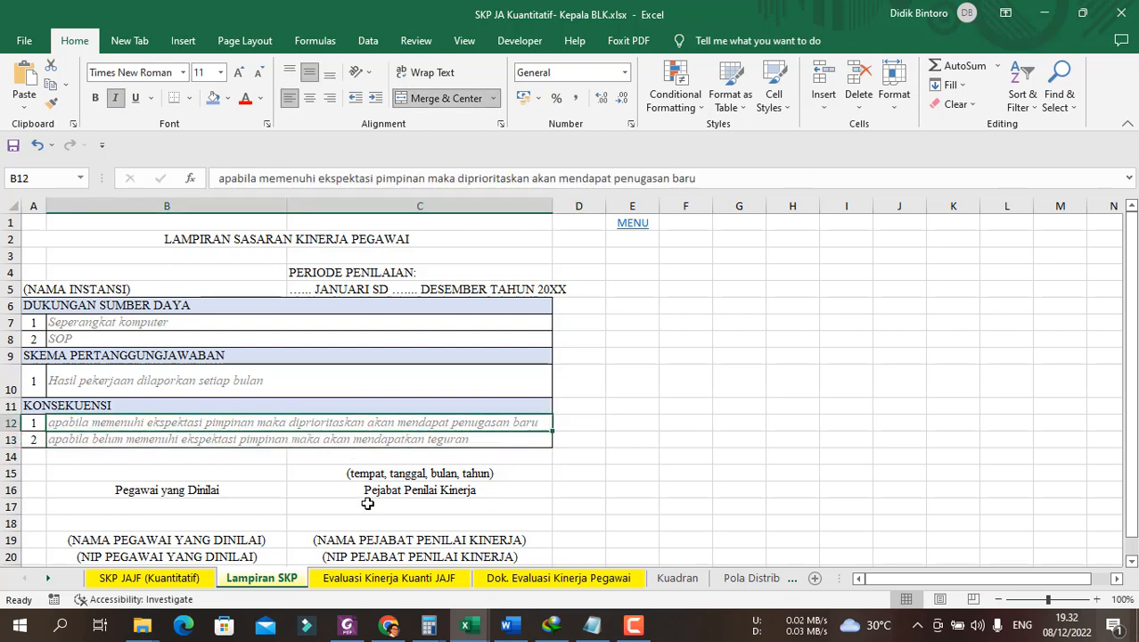
- Open the Evaluasi Kinerja Kuanti JAJF sheet and examine its linked identity fields and the distribution curve
left_click(386, 580)
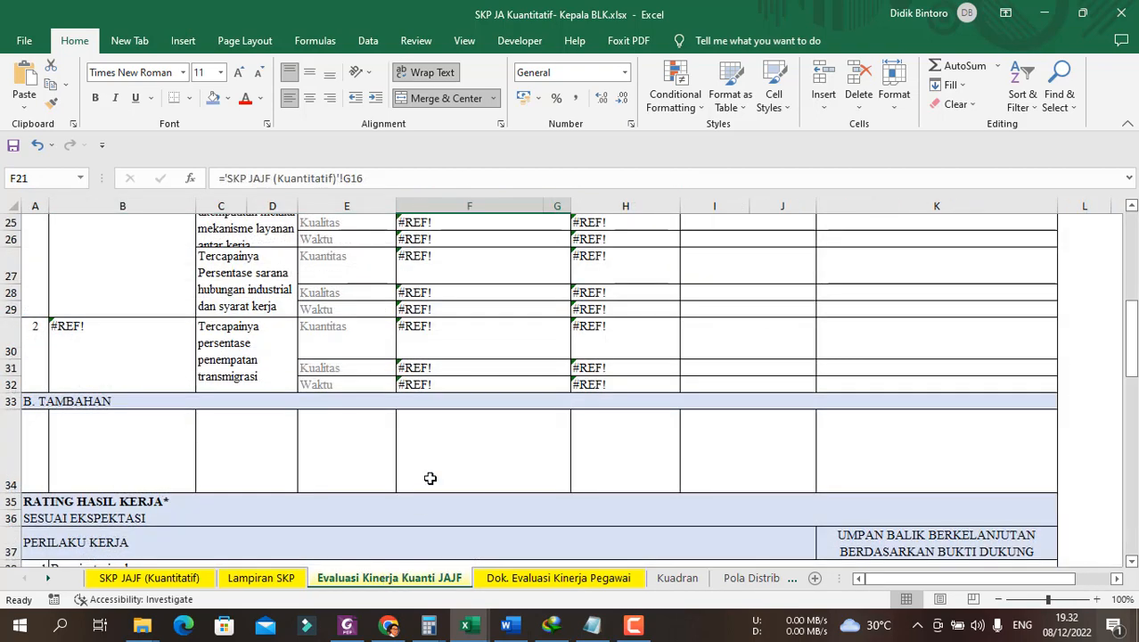
scroll(579, 472, "up", 8)
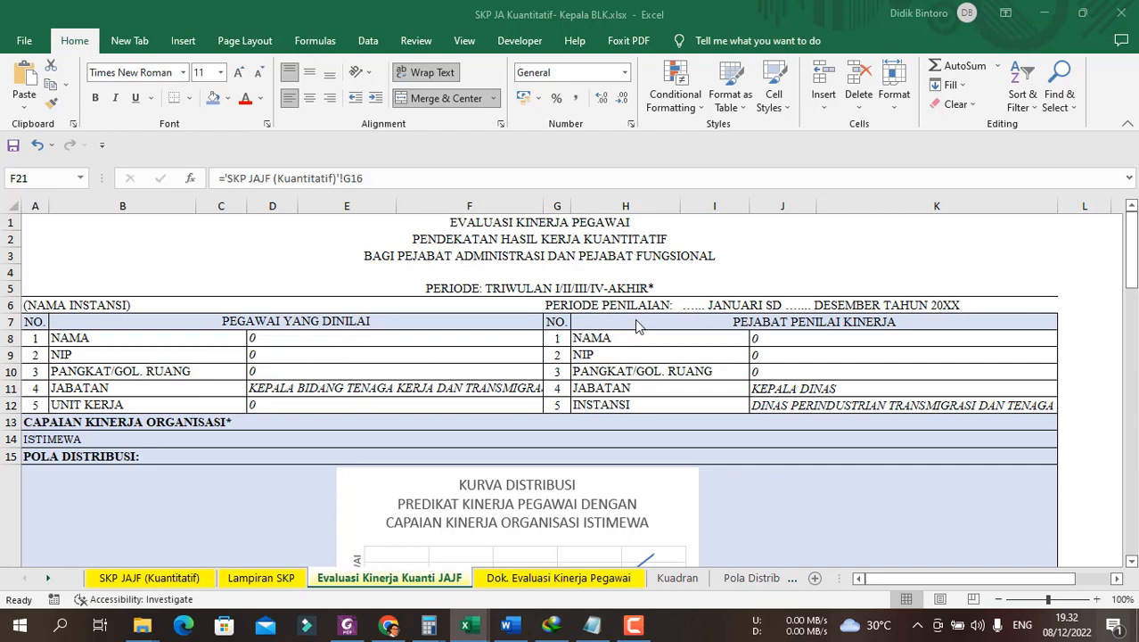
left_click(751, 338)
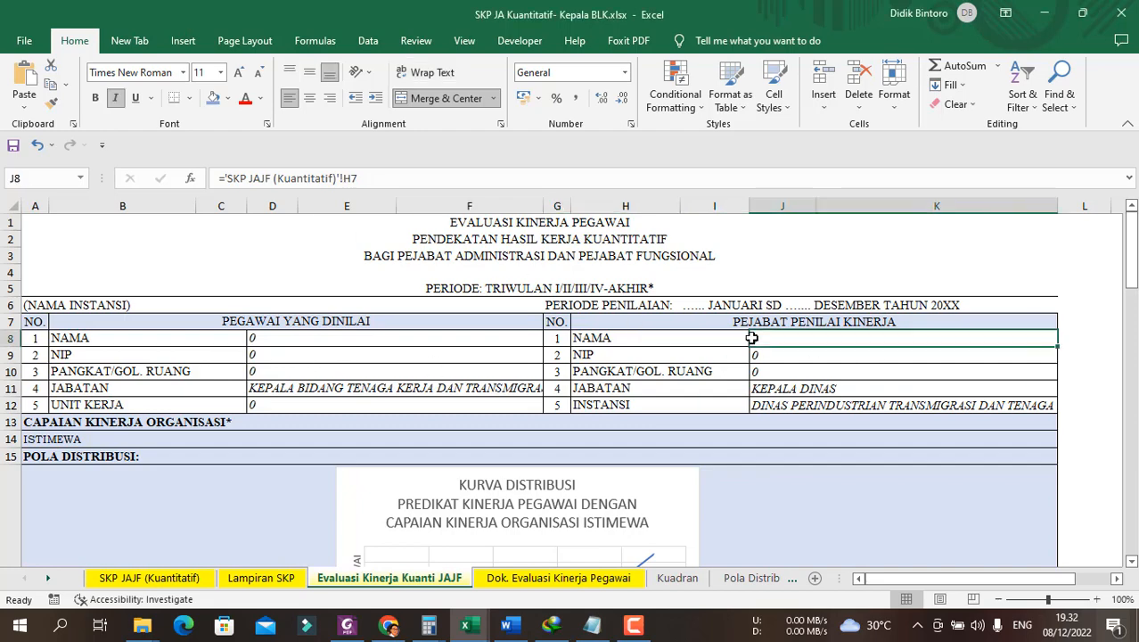
scroll(751, 338, "down", 5)
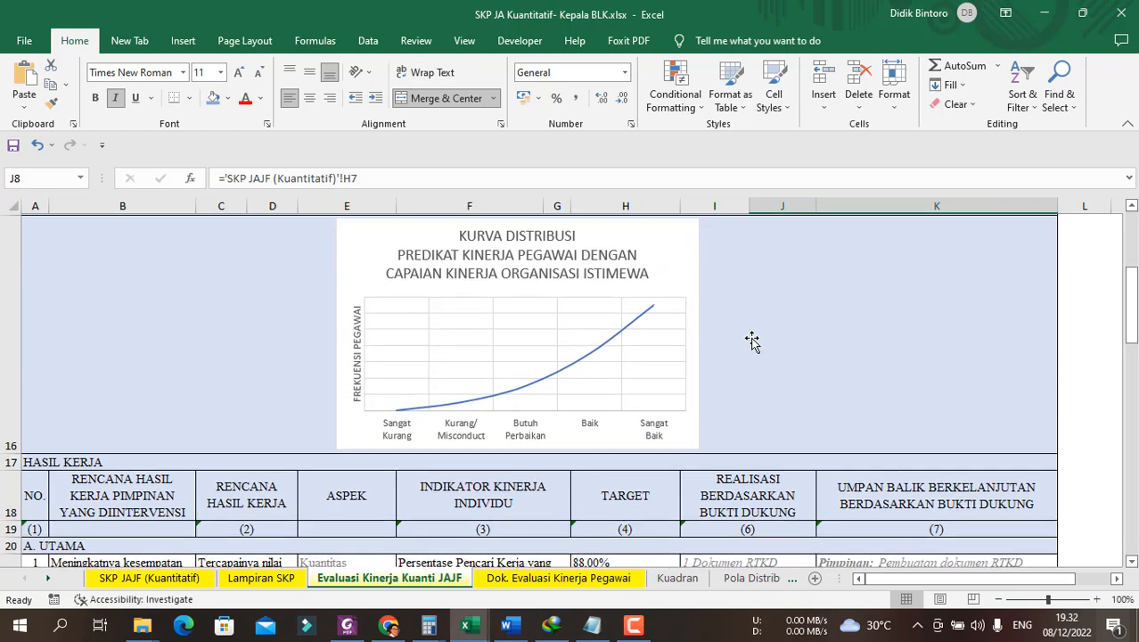
scroll(751, 337, "down", 1)
scroll(751, 338, "up", 3)
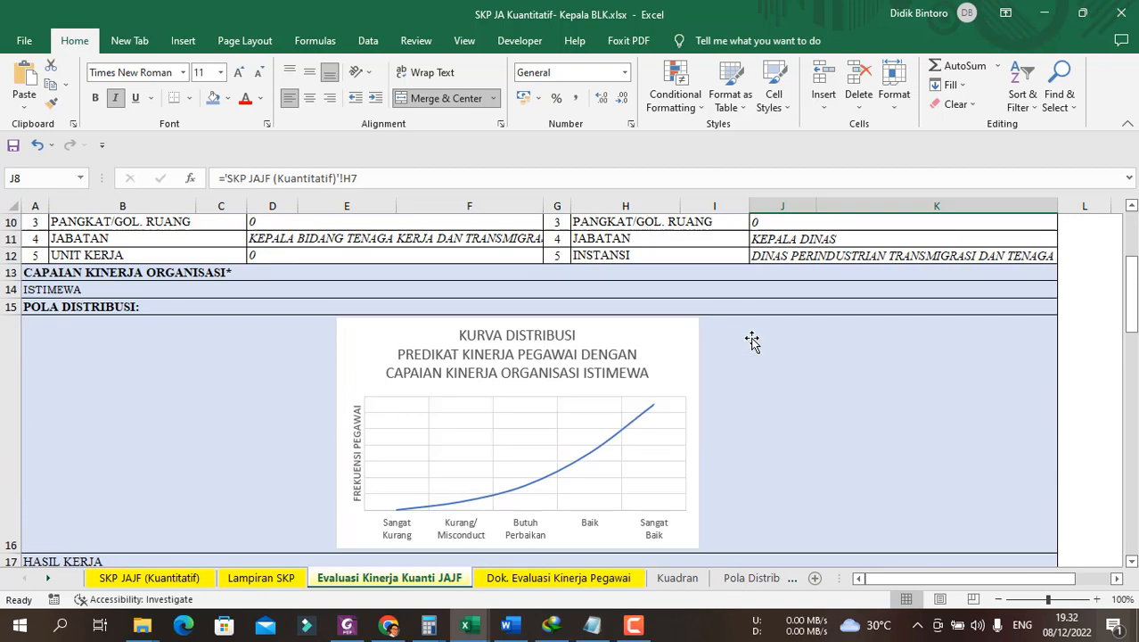
- Set Capaian Kinerja Organisasi in cell A14 to BAIK
left_click(148, 290)
left_click(1064, 290)
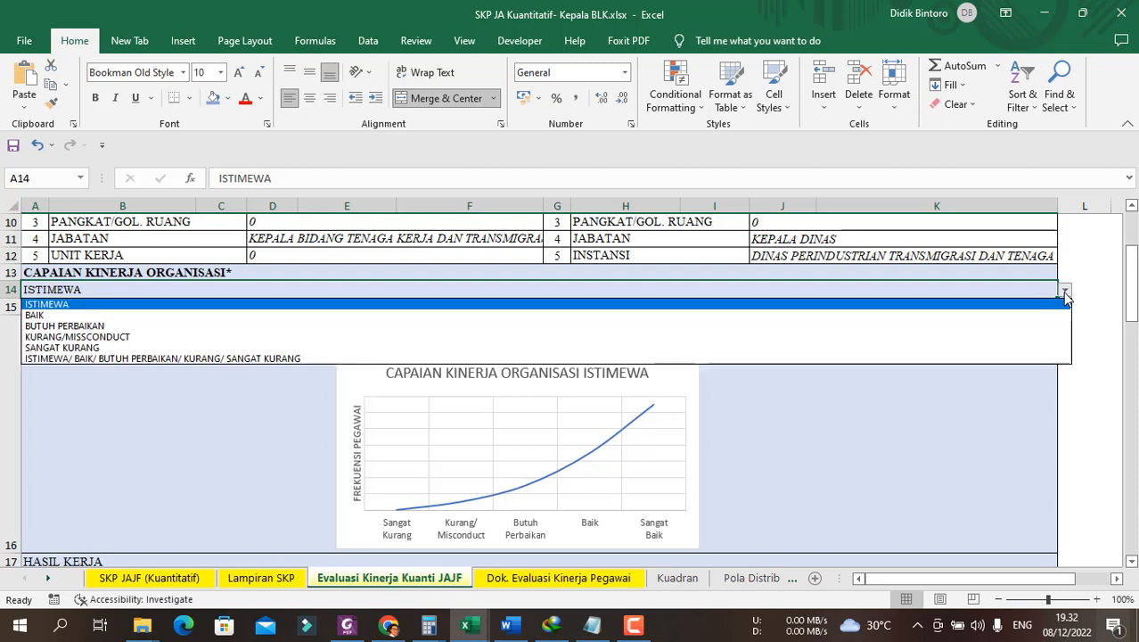
left_click(775, 316)
left_click(814, 392)
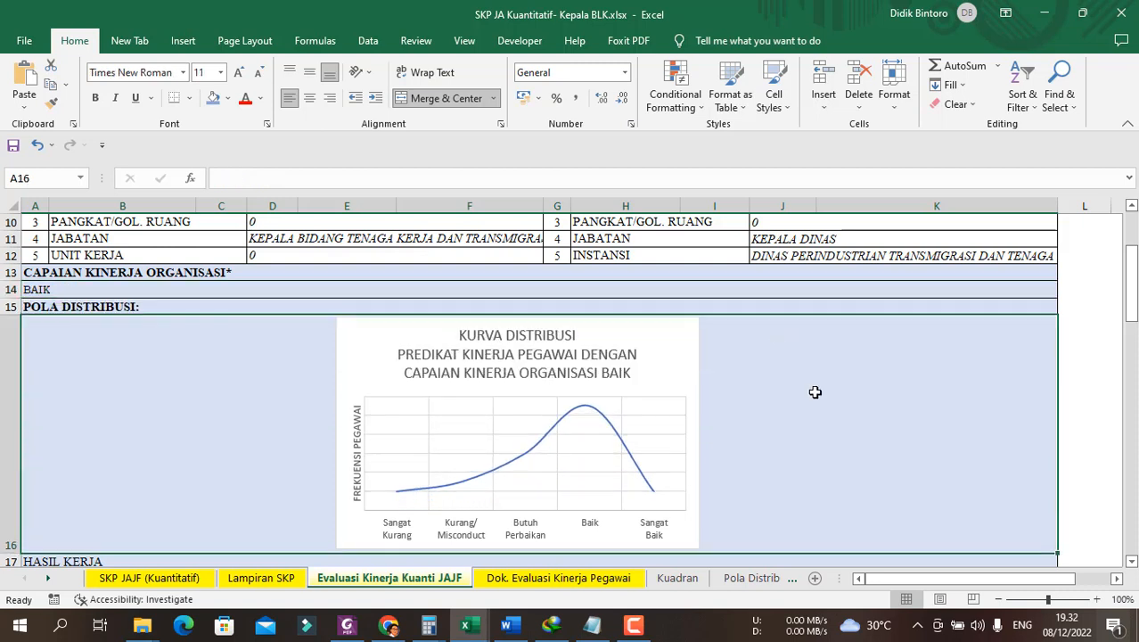
- Delete rows 24 to 32 holding the #REF! entries from the UTAMA section of the Hasil Kerja table
scroll(890, 408, "down", 3)
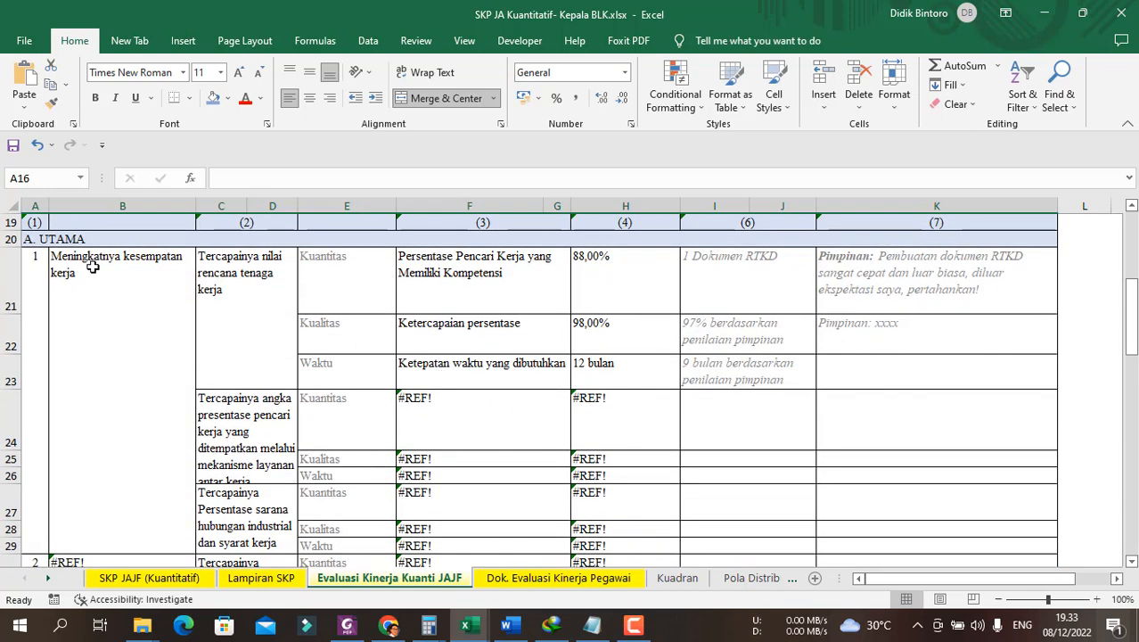
left_click(100, 308)
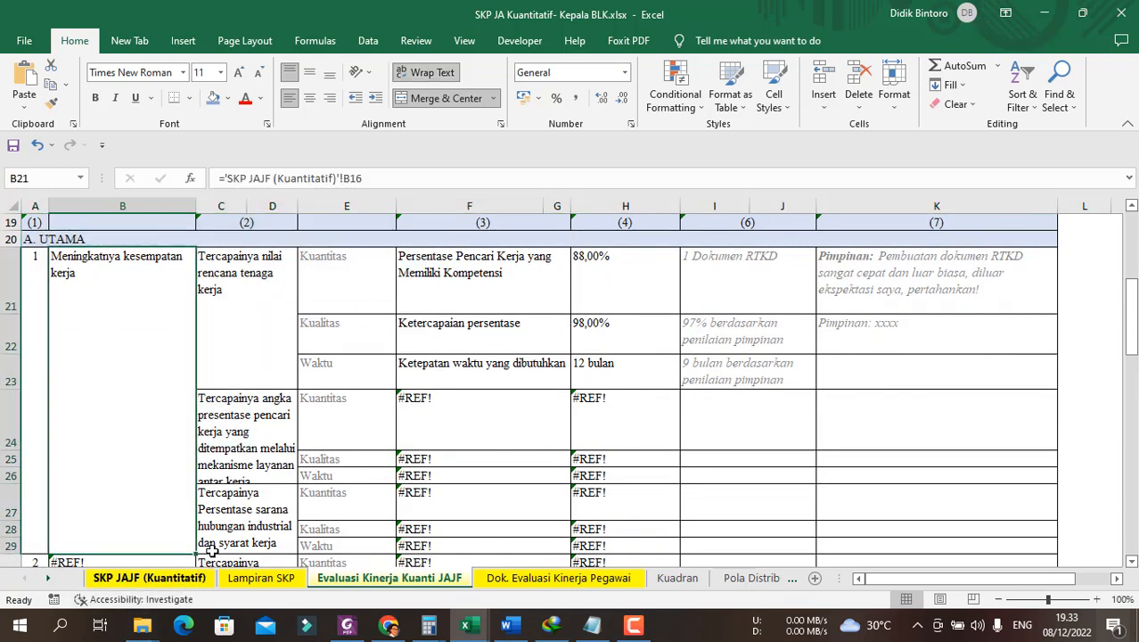
left_click_drag(5, 411, 57, 560)
scroll(61, 559, "down", 2)
scroll(60, 560, "down", 1)
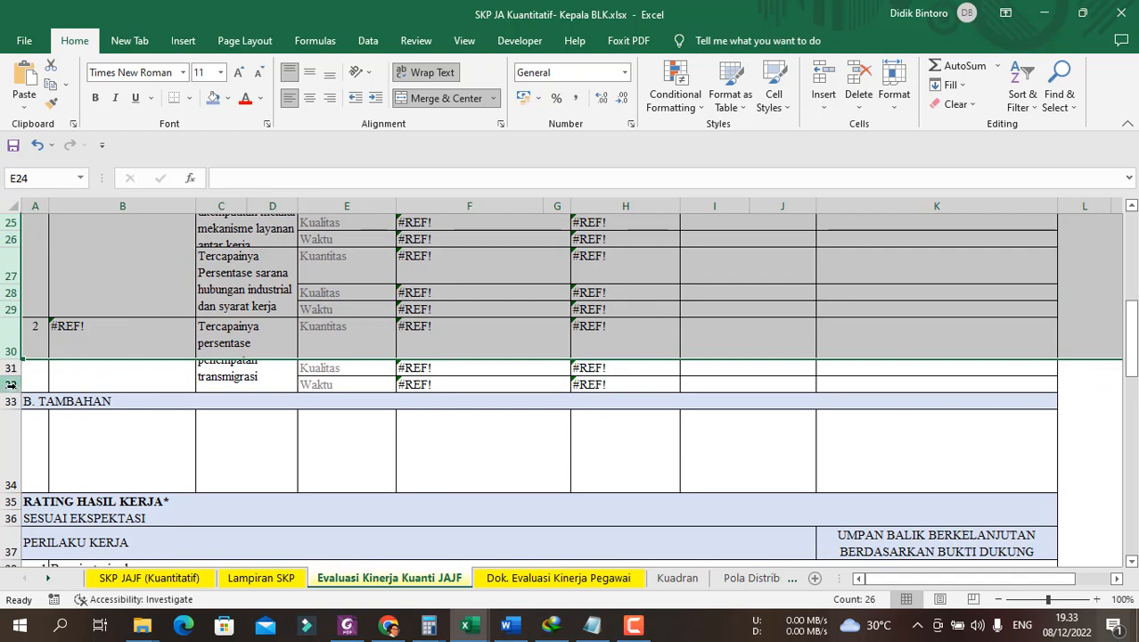
left_click(9, 384, "shift")
right_click(9, 384)
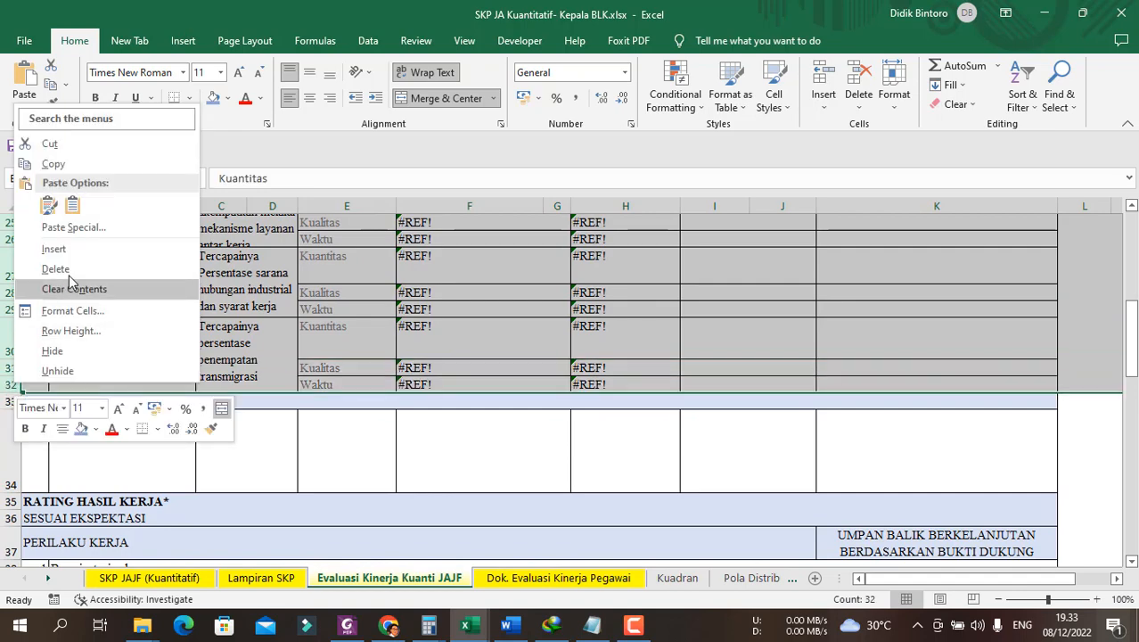
left_click(132, 293)
left_click(642, 267)
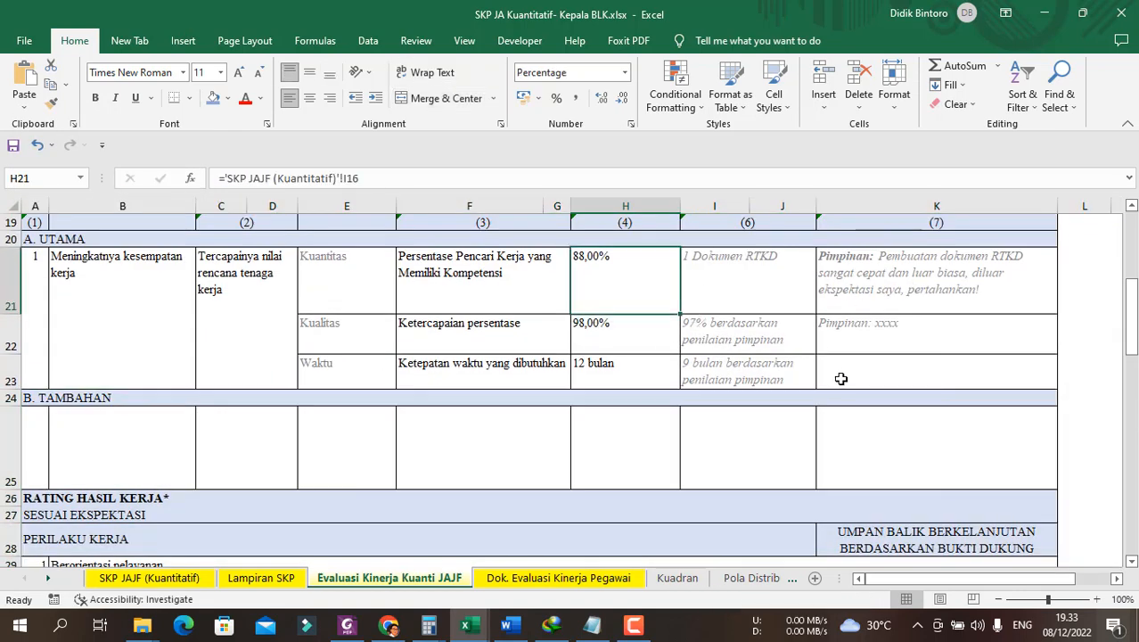
- Clear the sample Realisasi Berdasarkan Bukti Dukung entries in rows 21 to 23
scroll(834, 394, "up", 2)
scroll(834, 395, "down", 2)
left_click_drag(735, 277, 755, 369)
key("Delete")
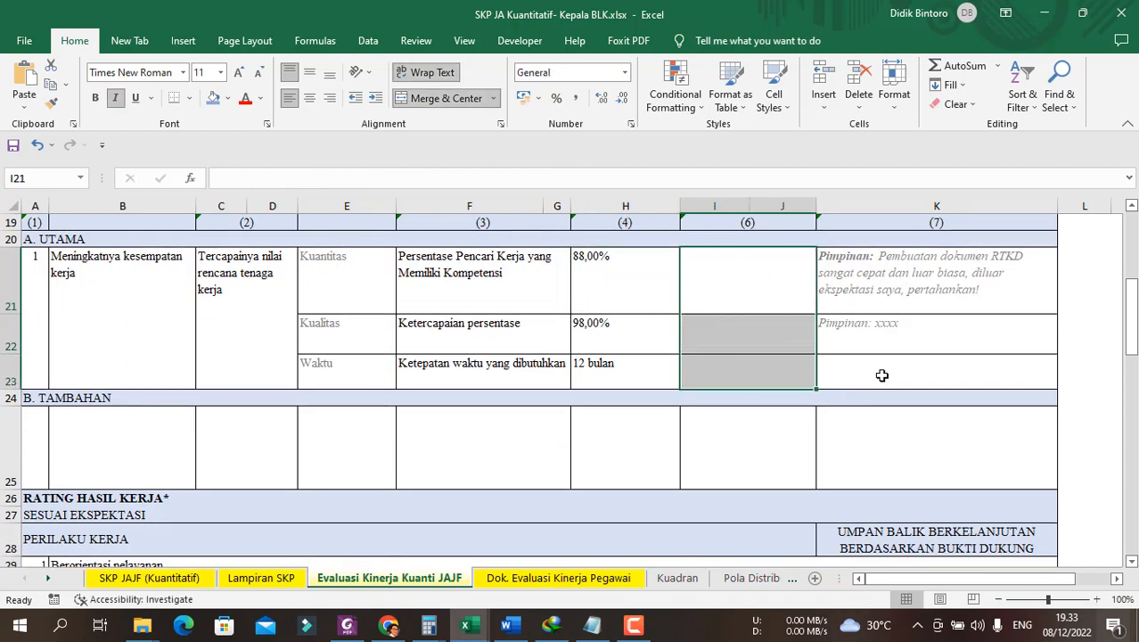
scroll(699, 428, "up", 2)
scroll(706, 426, "down", 2)
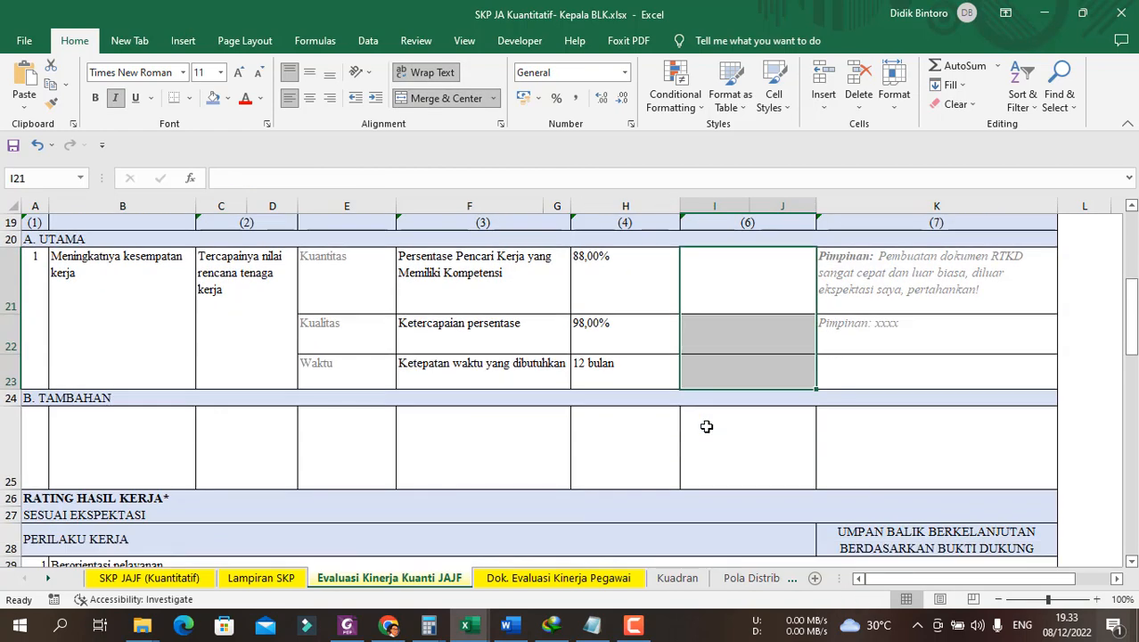
scroll(1130, 214, "up", 1)
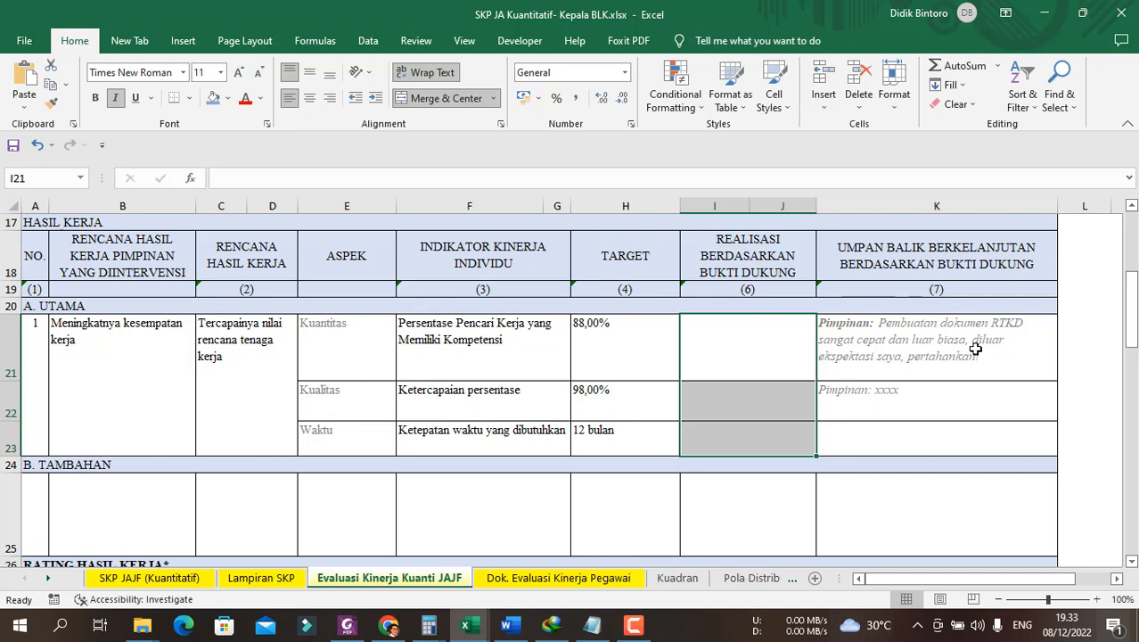
- Enter "10 Dokumen laporan pelatihan" as the Kuantitas realisation in cell I21
left_click(960, 354)
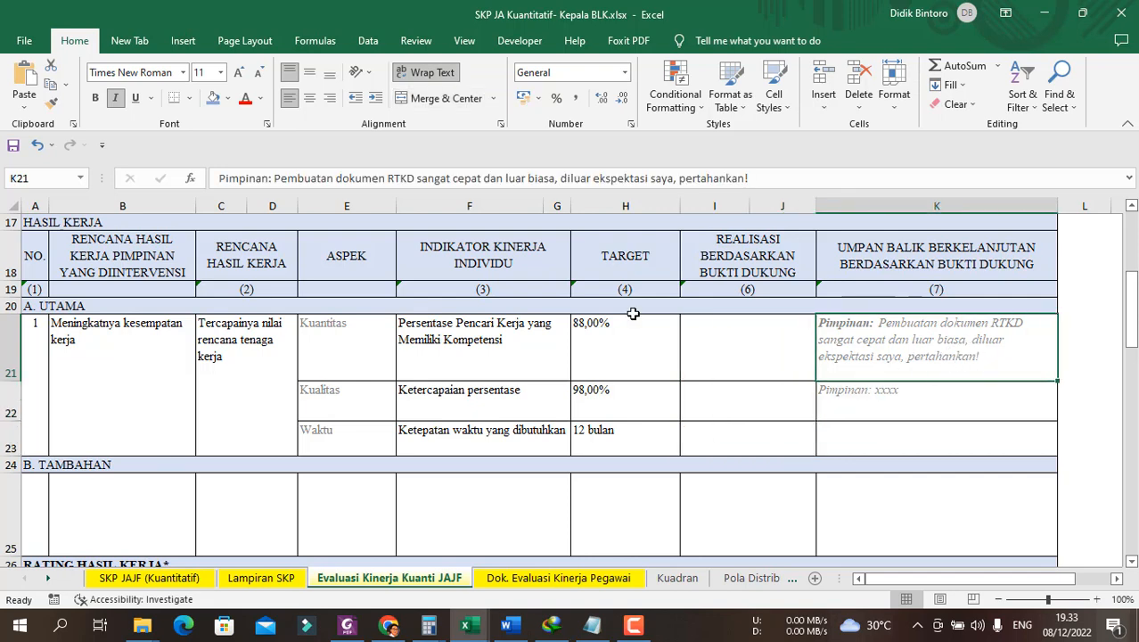
left_click(749, 329)
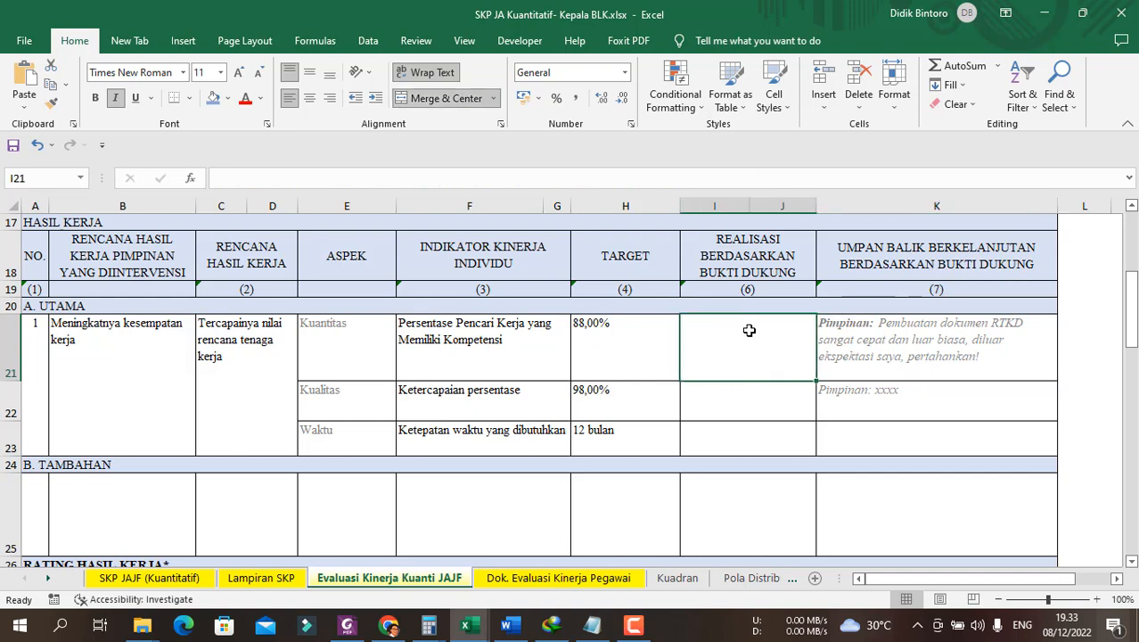
type("Dokum")
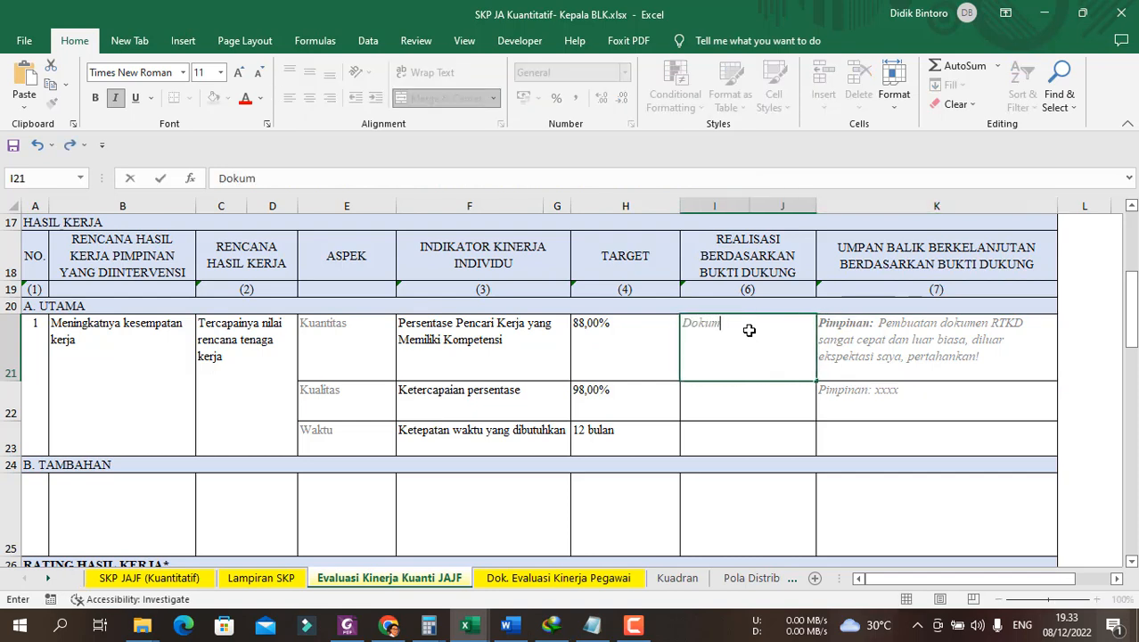
type("en laporan")
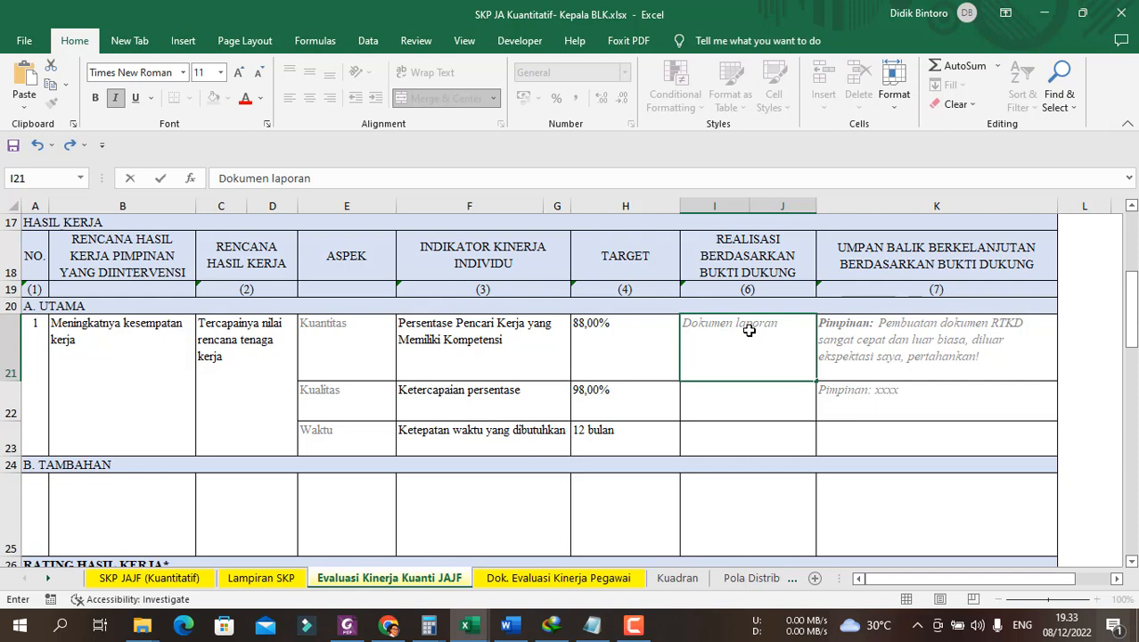
type("pelatihan")
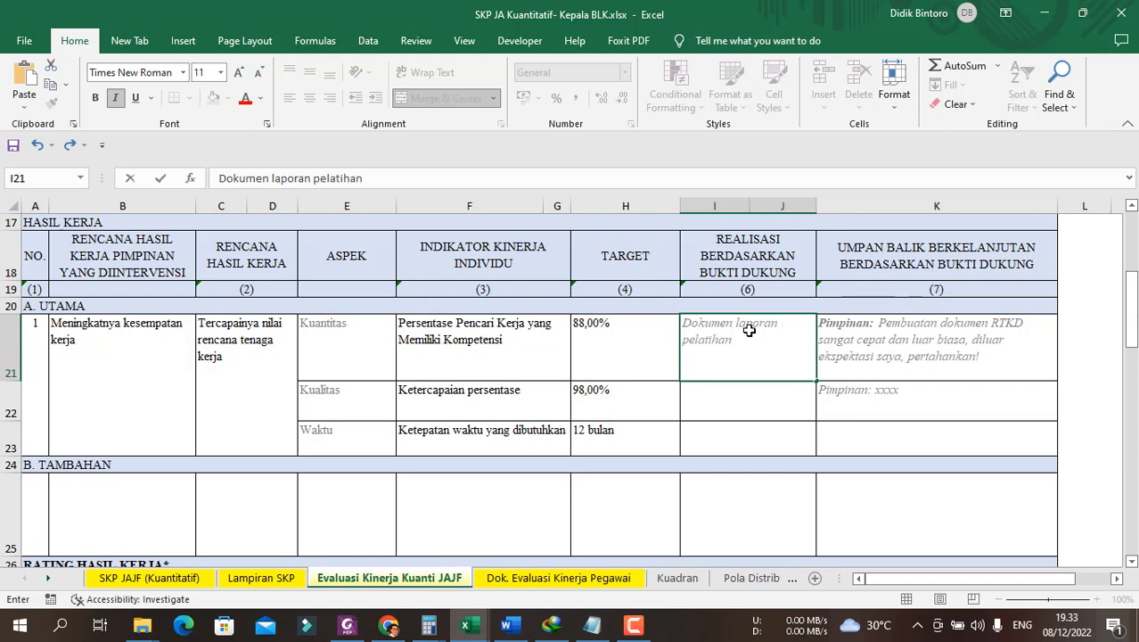
left_click(683, 325)
type("10")
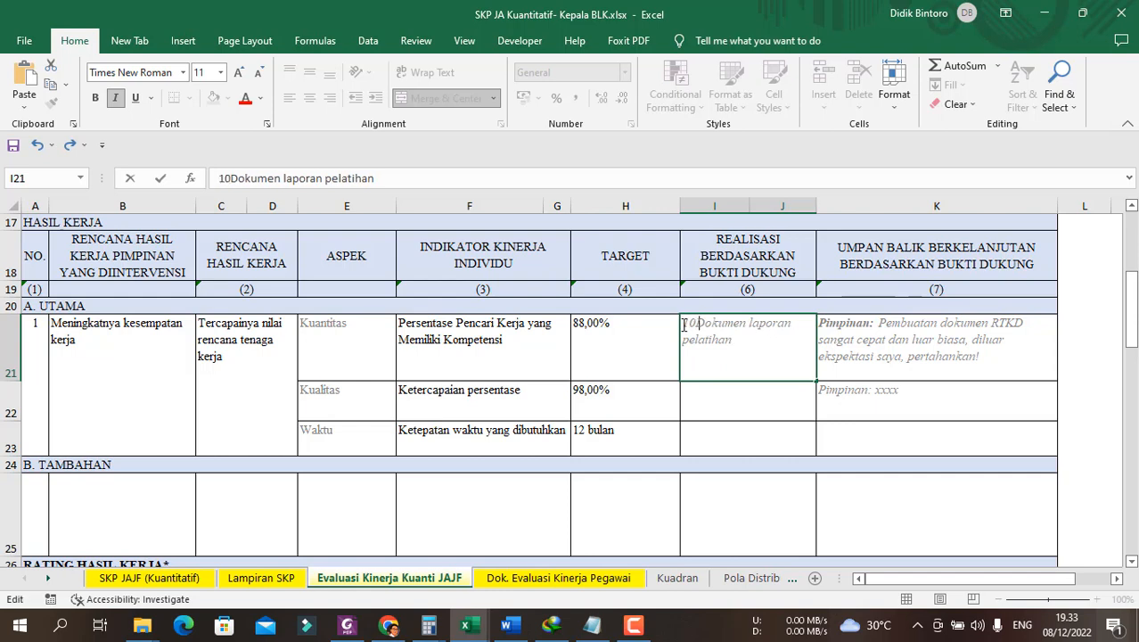
key("Return")
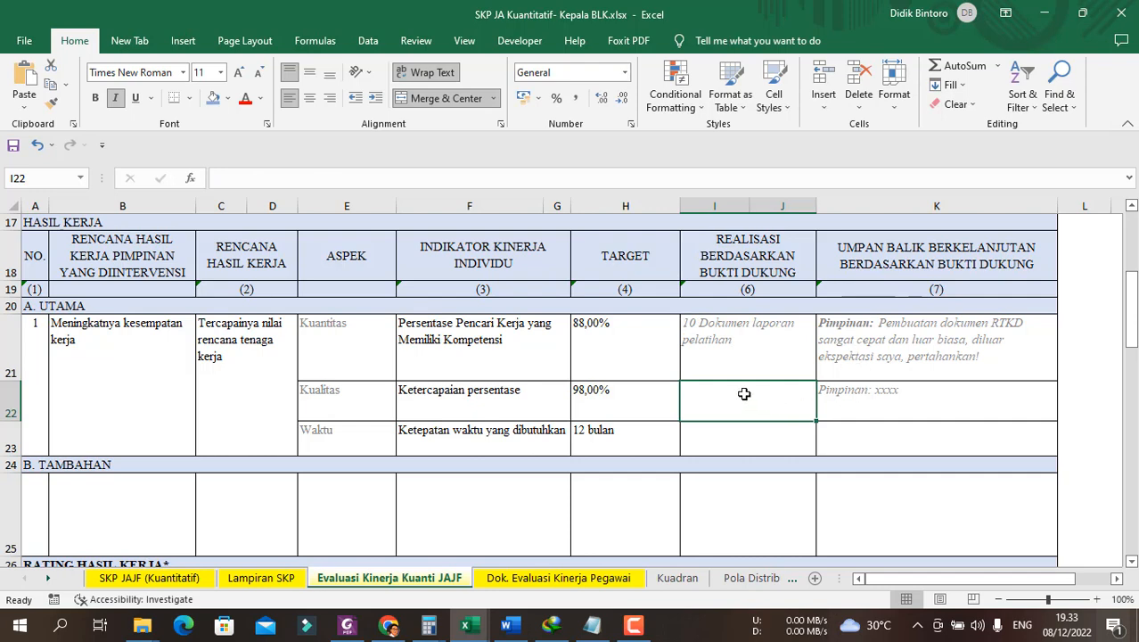
- Fill in the remaining realisations with 98% for Kualitas in cell I22 and "12 bulan" for Waktu in cell I23
type("12")
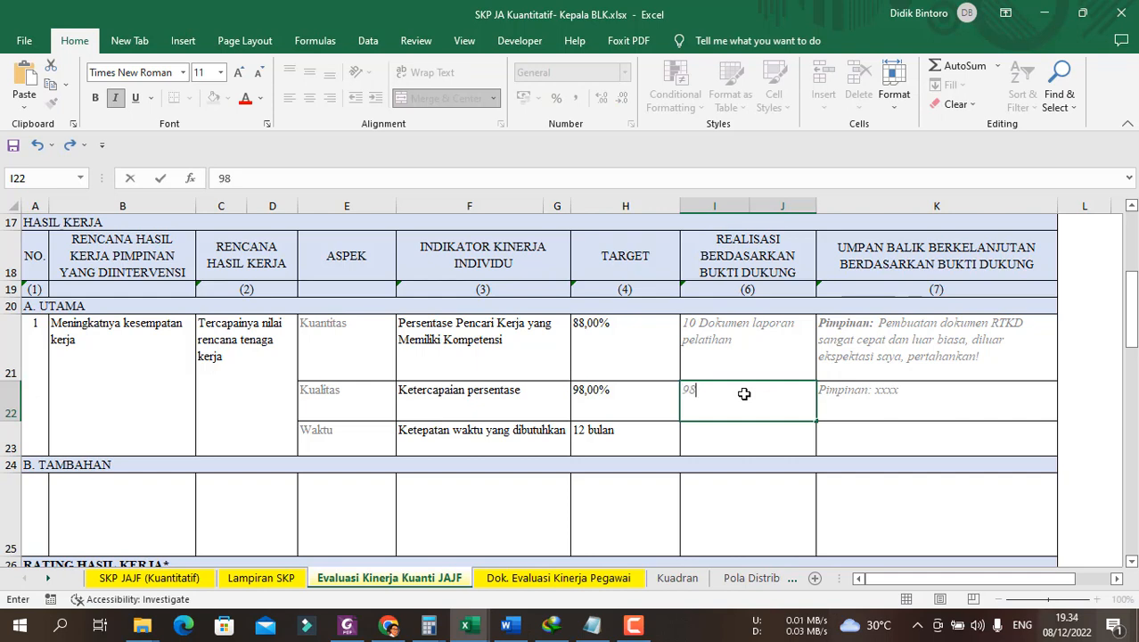
type("%")
key("Return")
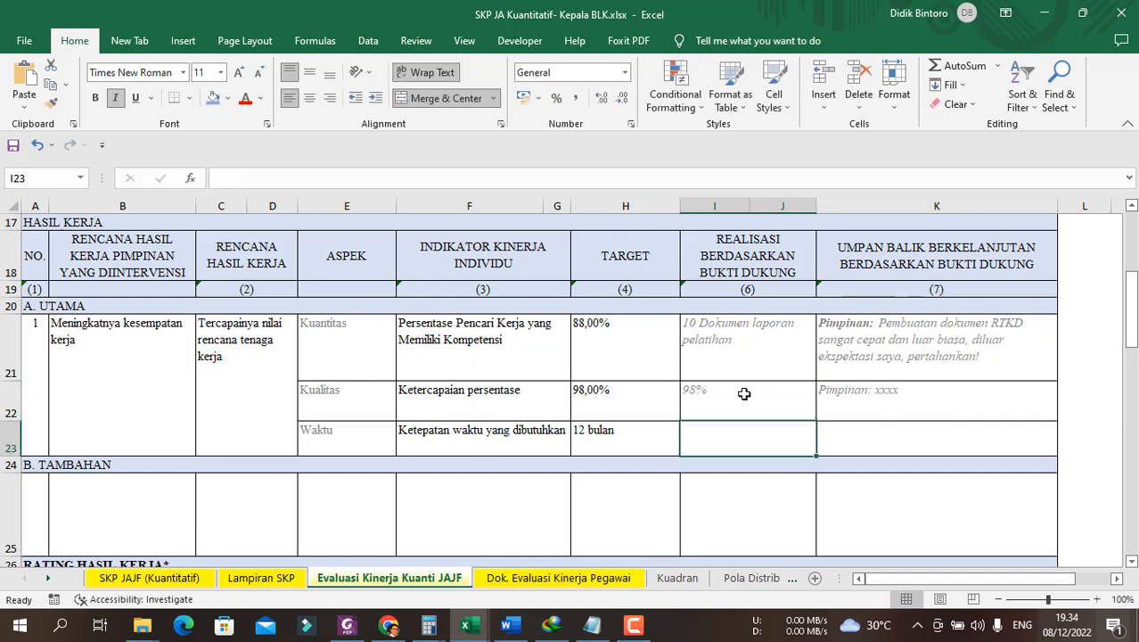
type("12 bulan")
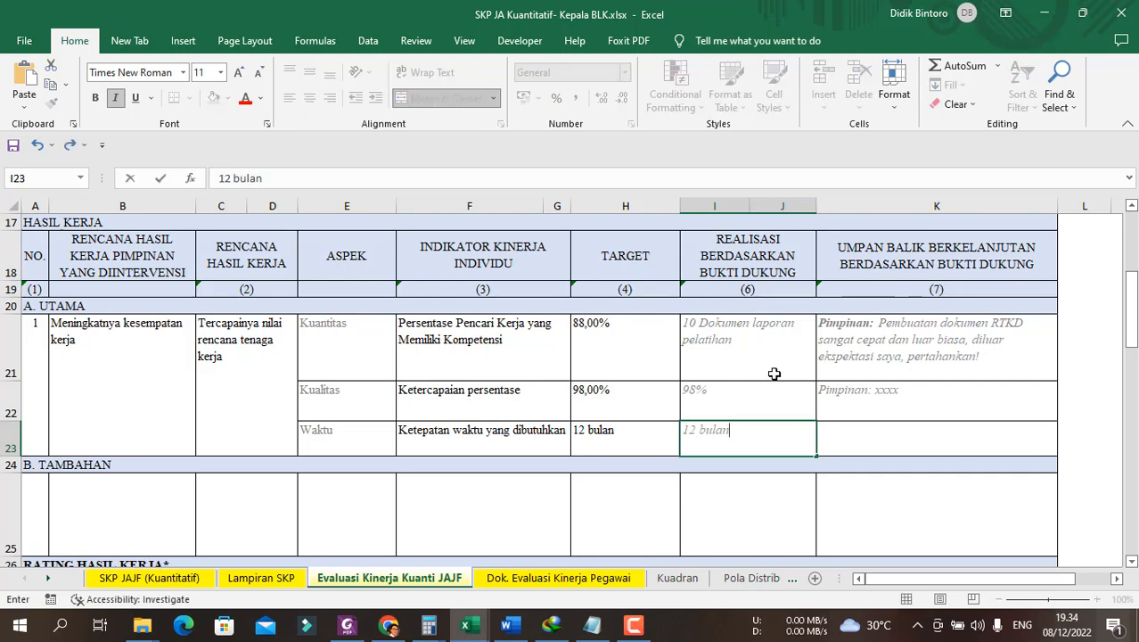
left_click(887, 354)
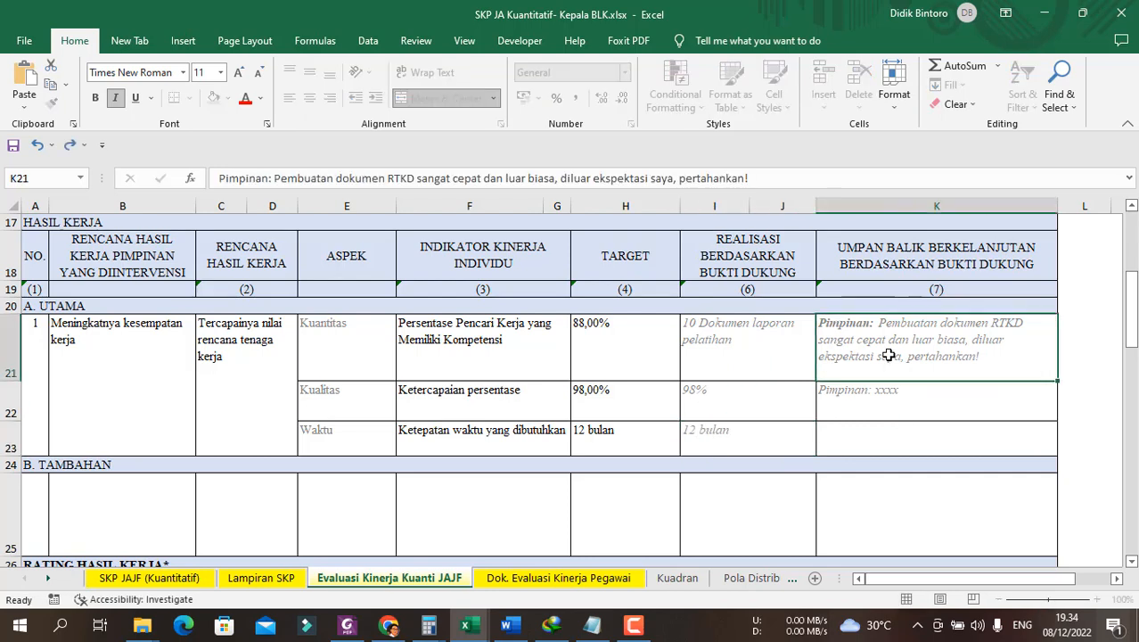
left_click(742, 354)
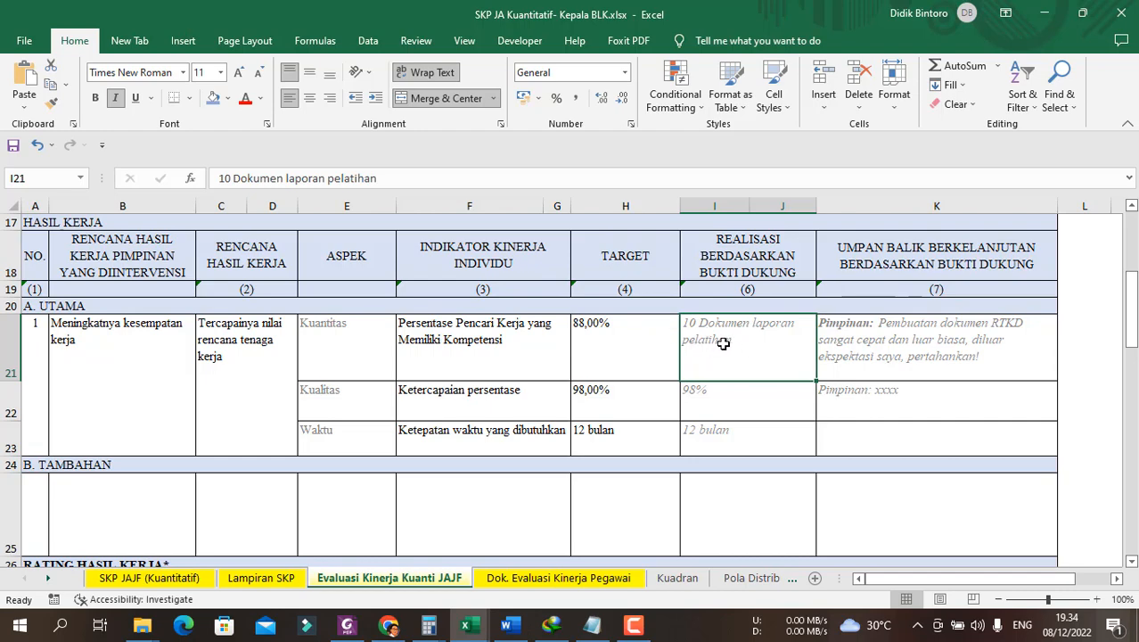
- Set Rating Hasil Kerja in cell A27 to DI ATAS EKSPEKTASI
scroll(721, 344, "down", 1)
scroll(721, 344, "down", 3)
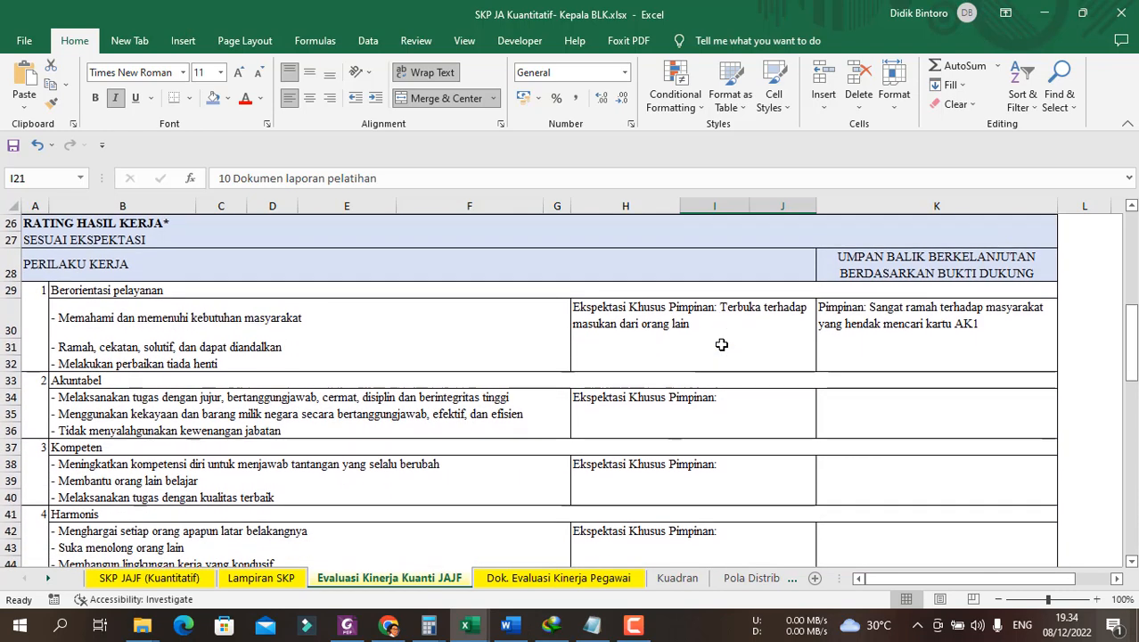
scroll(721, 344, "up", 3)
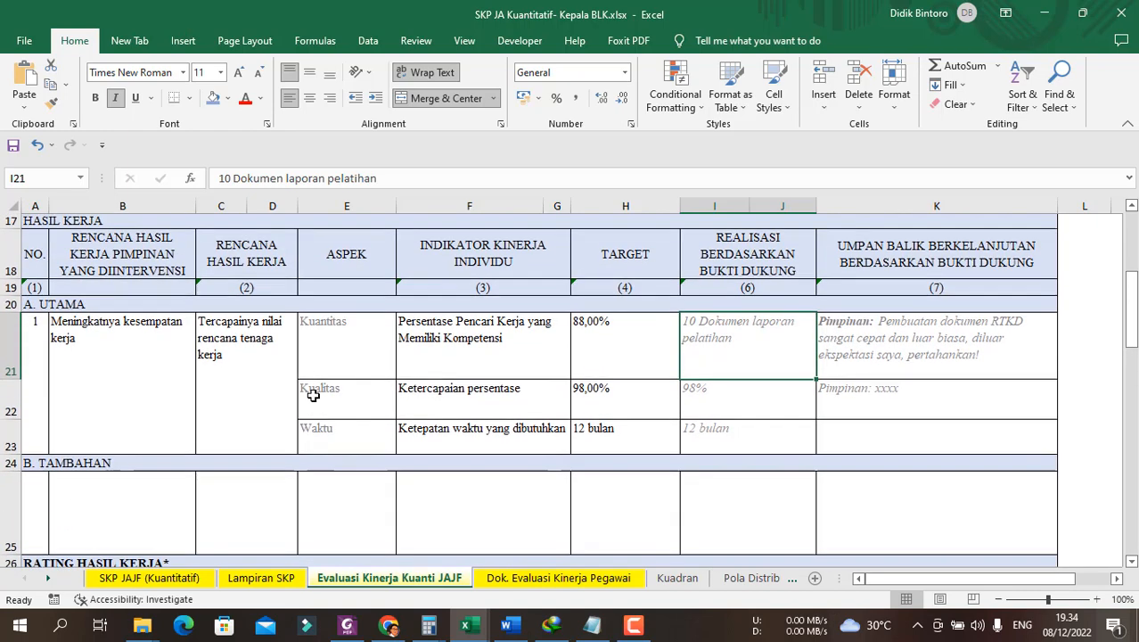
scroll(312, 395, "up", 2)
left_click(76, 494)
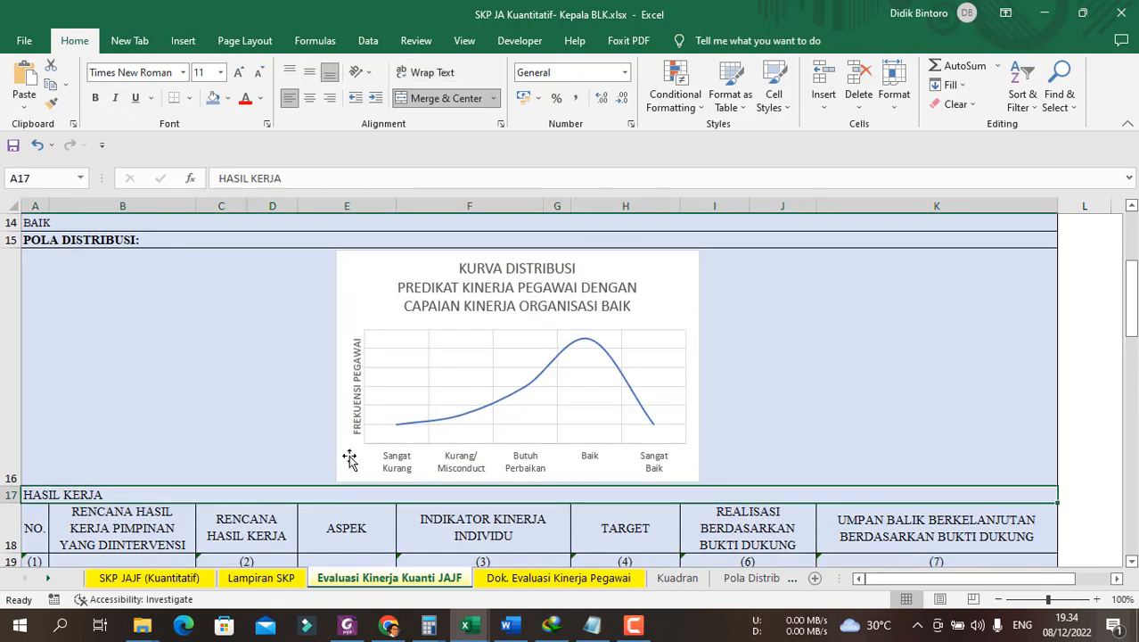
scroll(348, 457, "down", 4)
scroll(178, 312, "up", 1)
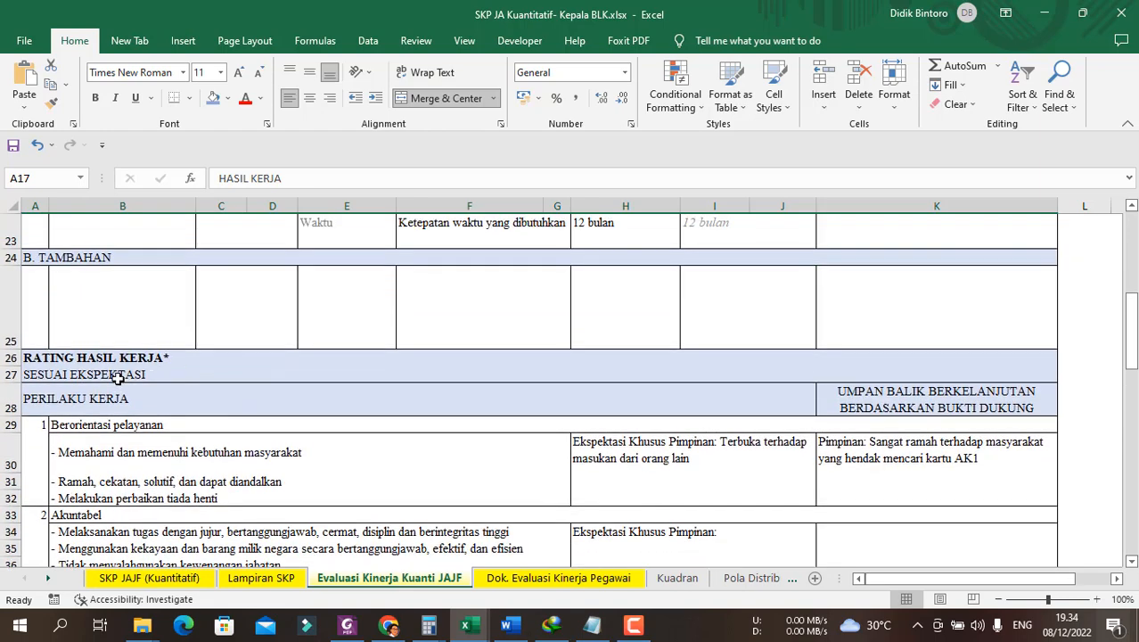
left_click(128, 375)
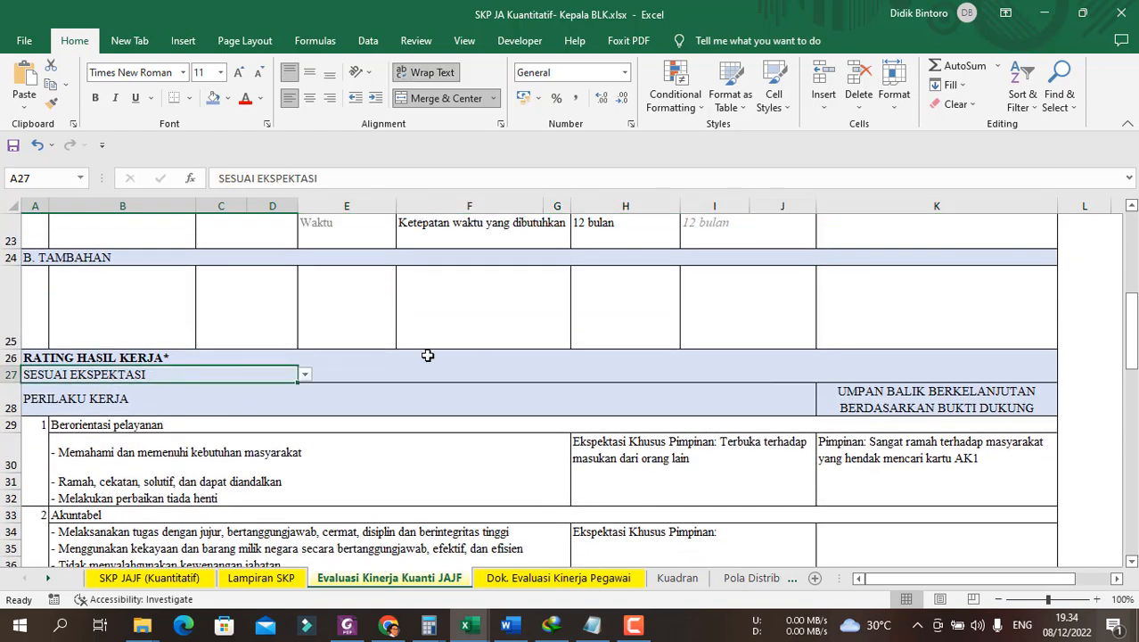
left_click(304, 374)
left_click(264, 386)
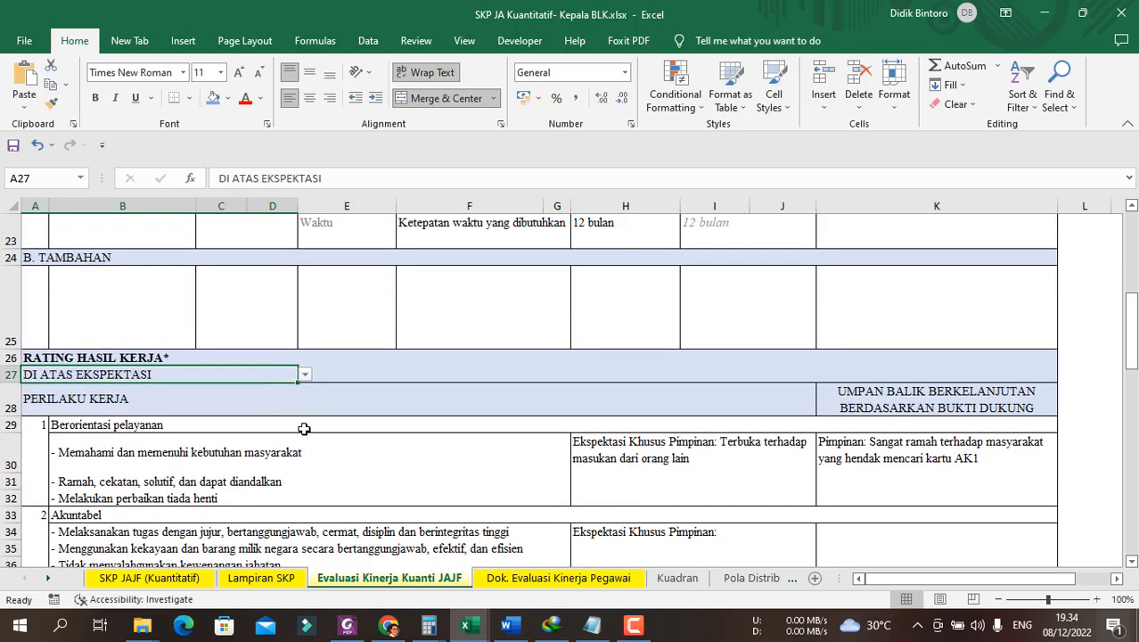
left_click(546, 374)
- Replace the Berorientasi pelayanan feedback in cell K30 with "Pimpinan: Ramah dalam memberikan informasi pelatihan kerja"
scroll(546, 374, "down", 1)
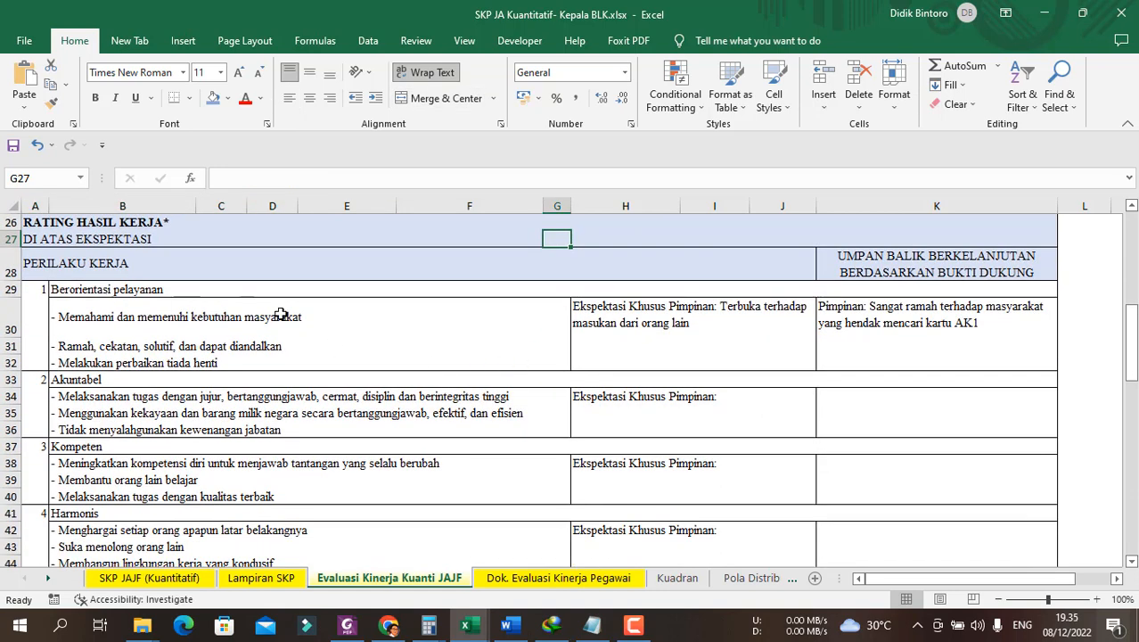
left_click_drag(670, 307, 674, 332)
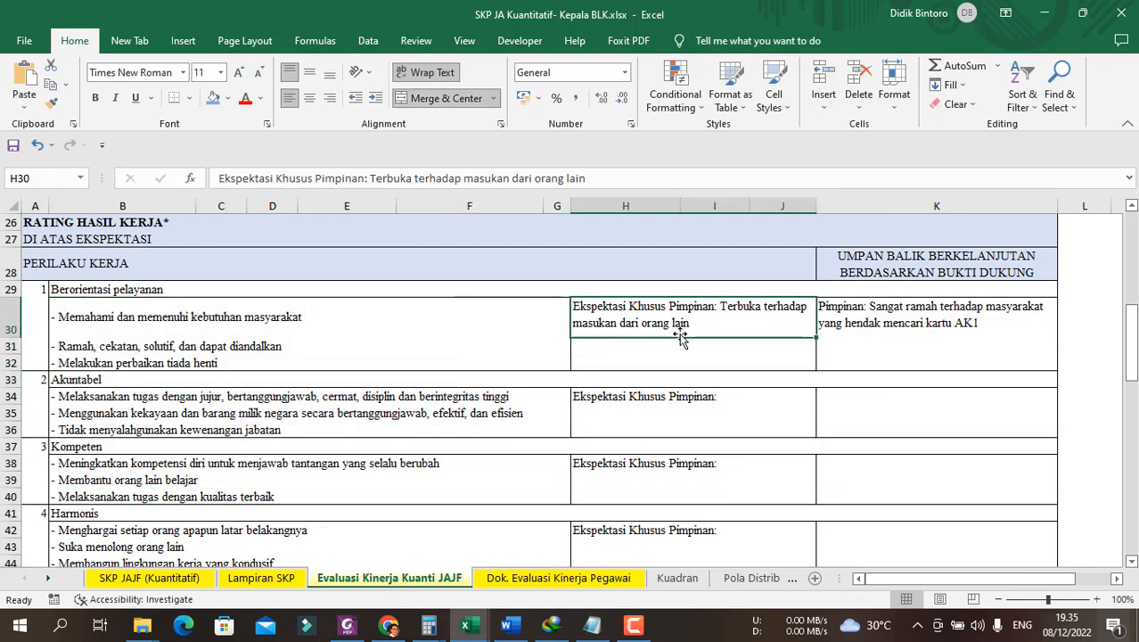
left_click(916, 334)
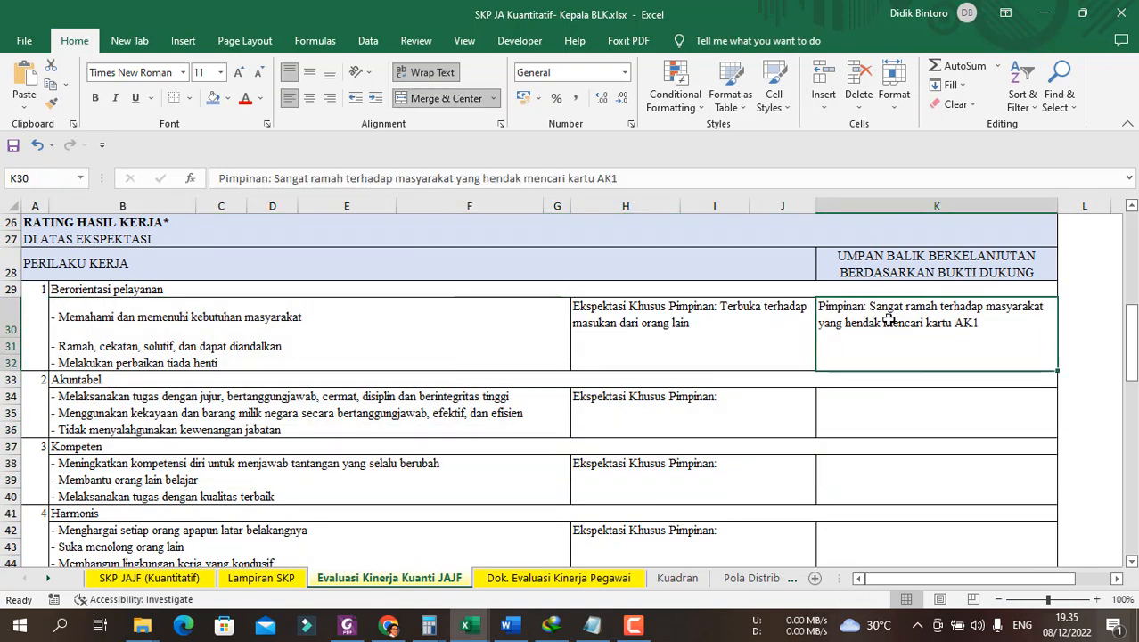
double_click(998, 327)
left_click_drag(1004, 316, 735, 277)
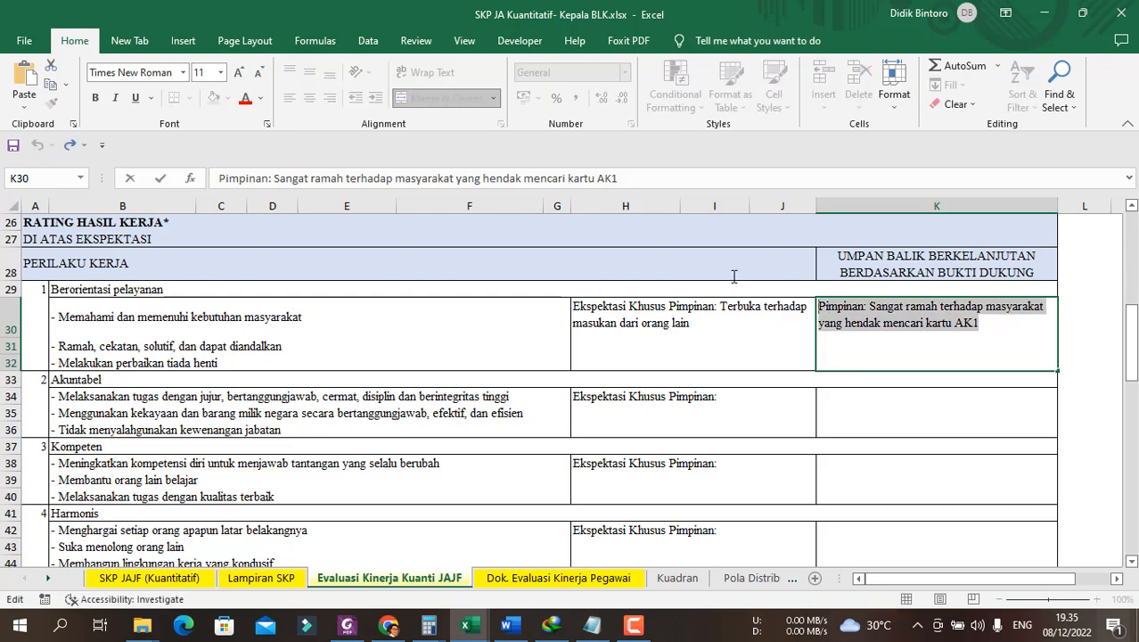
type("Pimpinan")
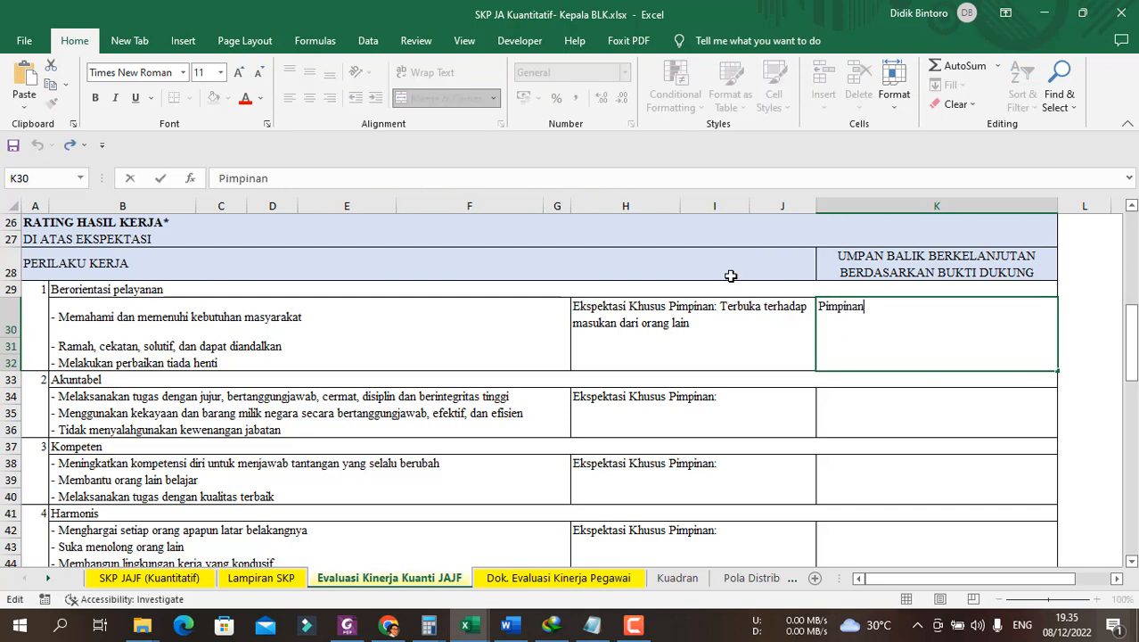
type(": Ramah dalam memb")
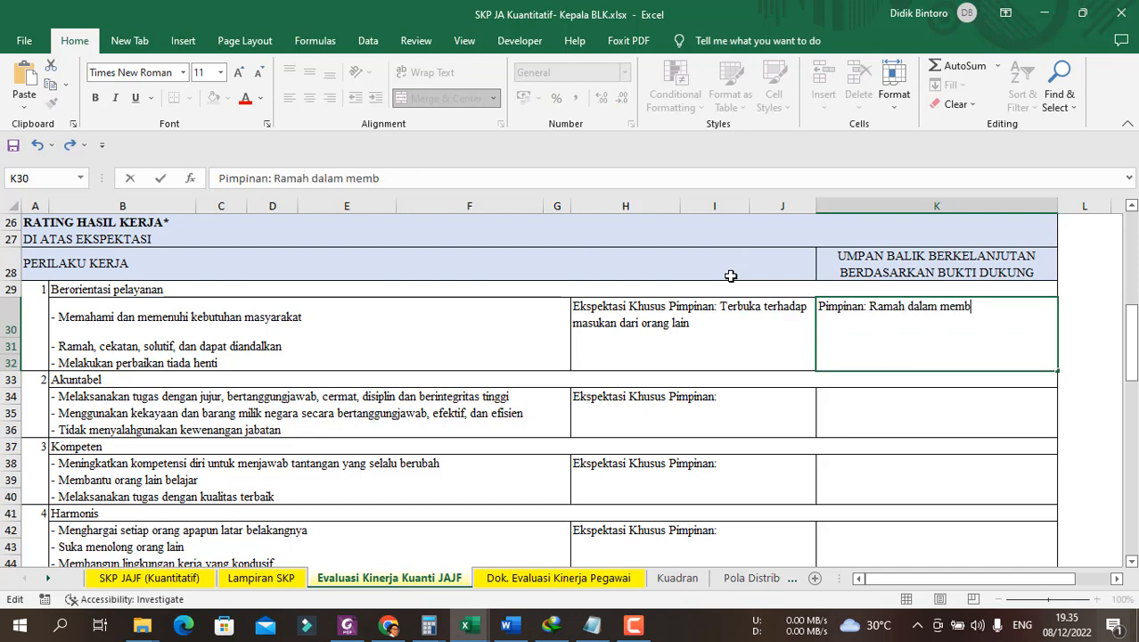
type("erikan informas")
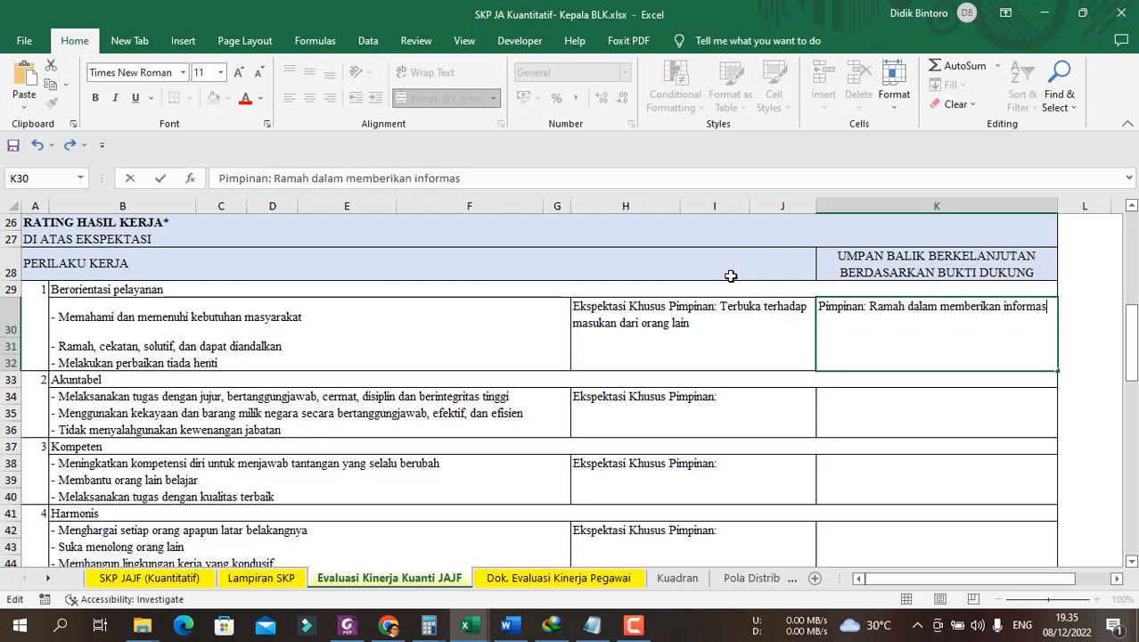
type("i pealatihan kerja")
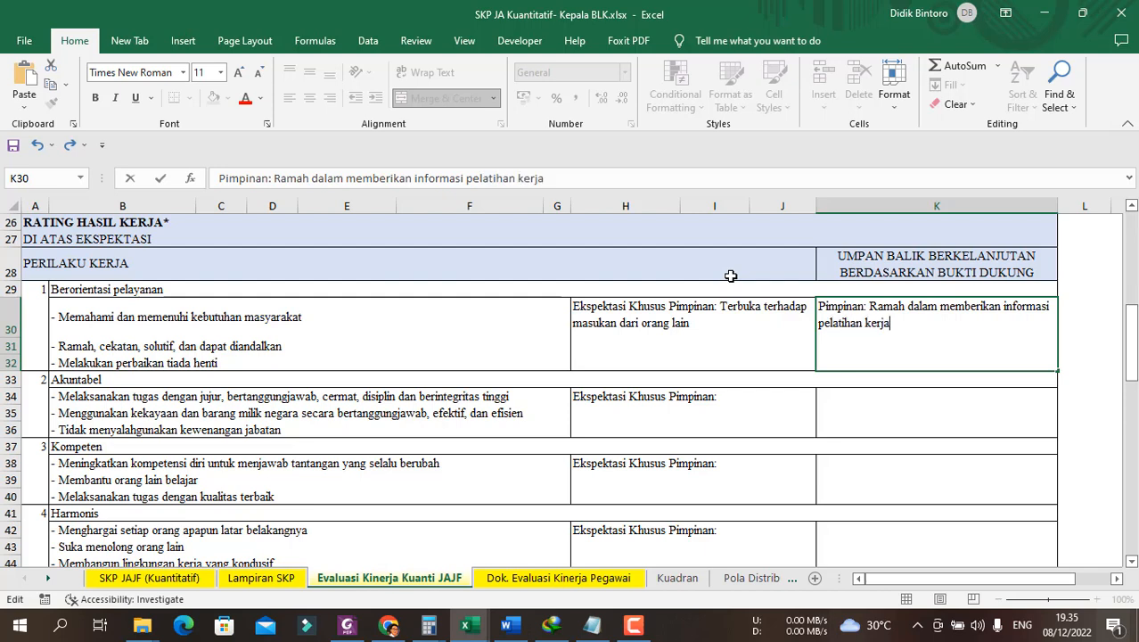
left_click(857, 416)
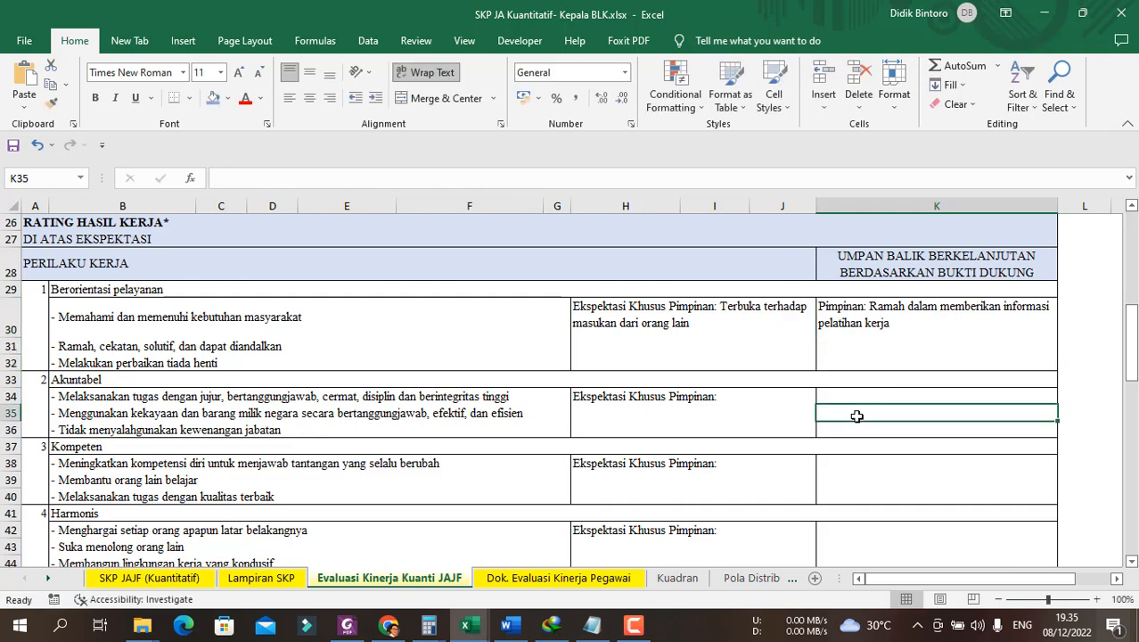
- Enter the Akuntabel feedback "Pimpinan: Laporan pelaksanaan kegiatan selalu dilaporkan tepat waktu" in cell K34
left_click(856, 396)
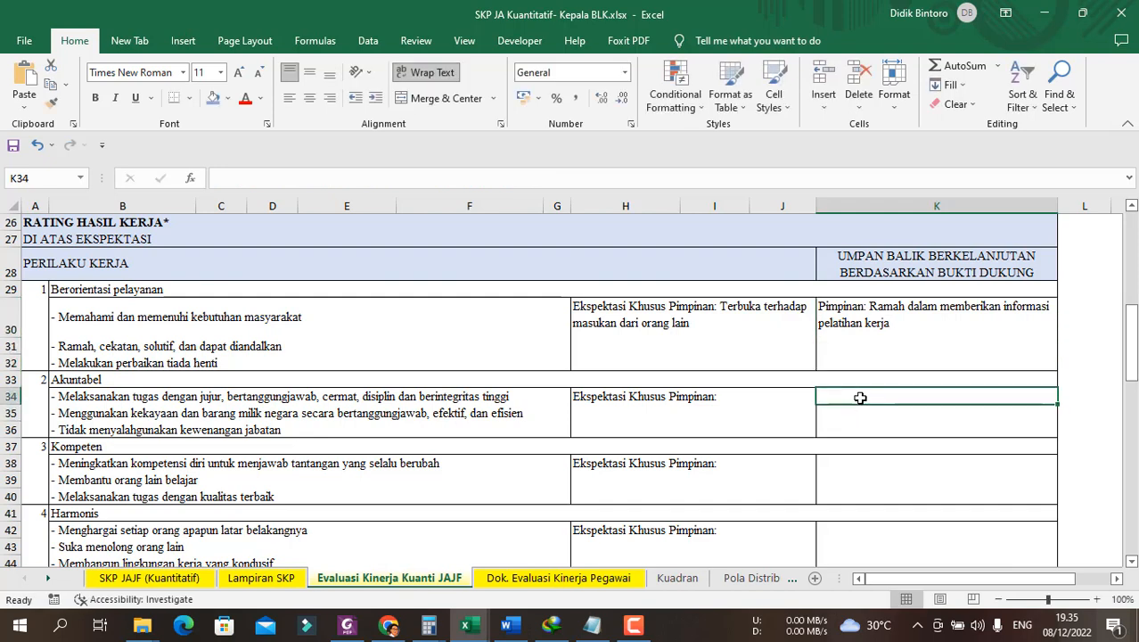
type("Pimpinan: ")
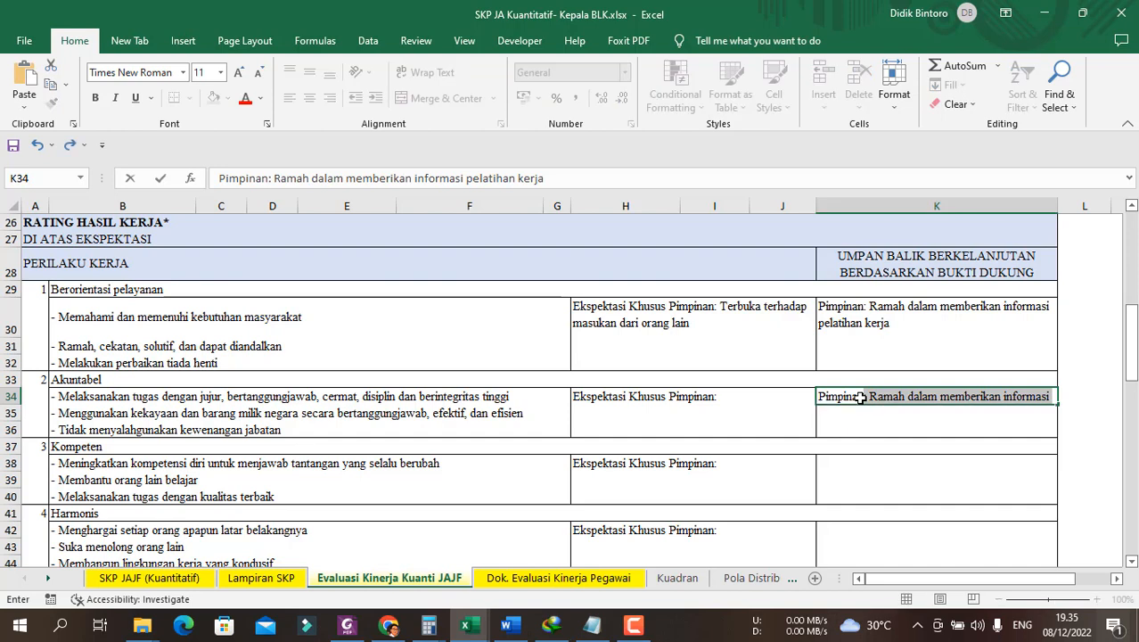
type("Laporan ")
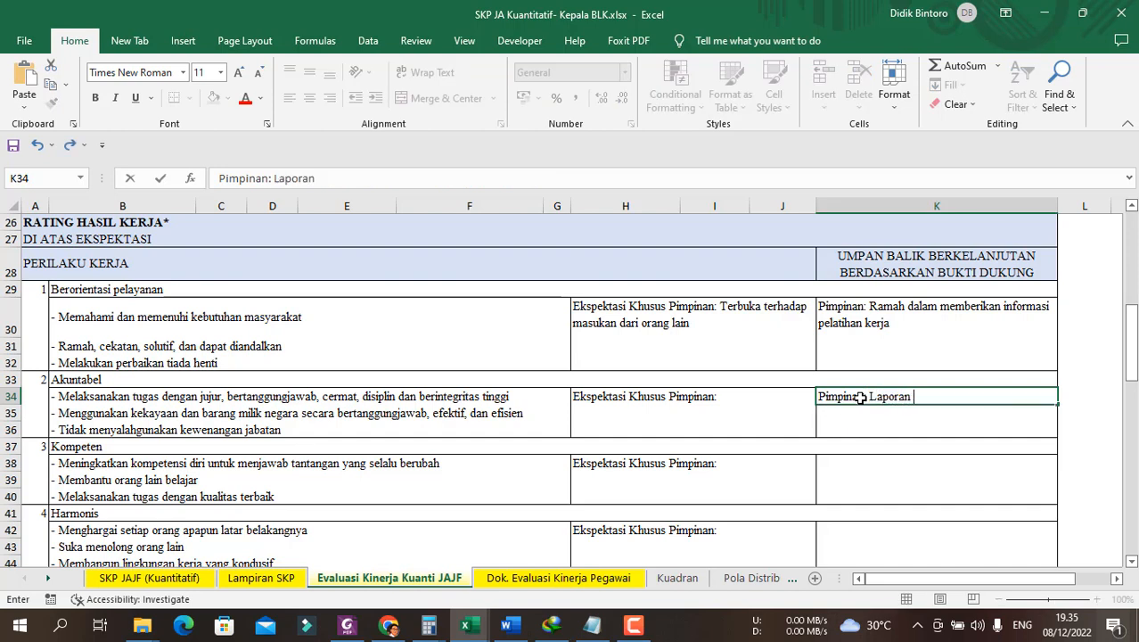
type("pelaksanaan kegiat")
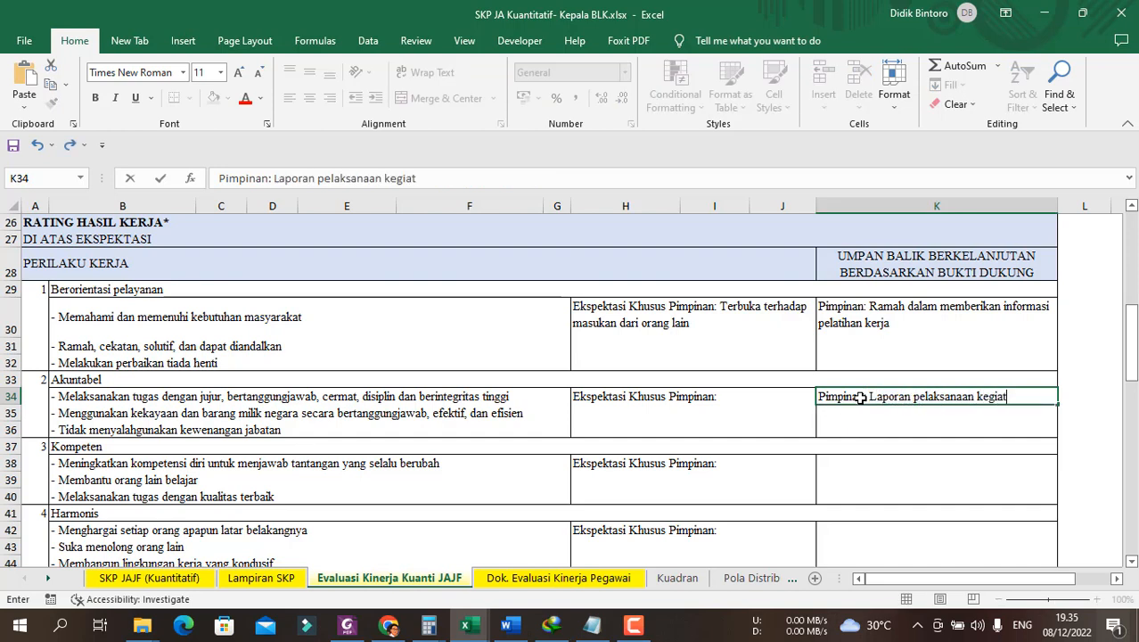
type("an selalu dilap")
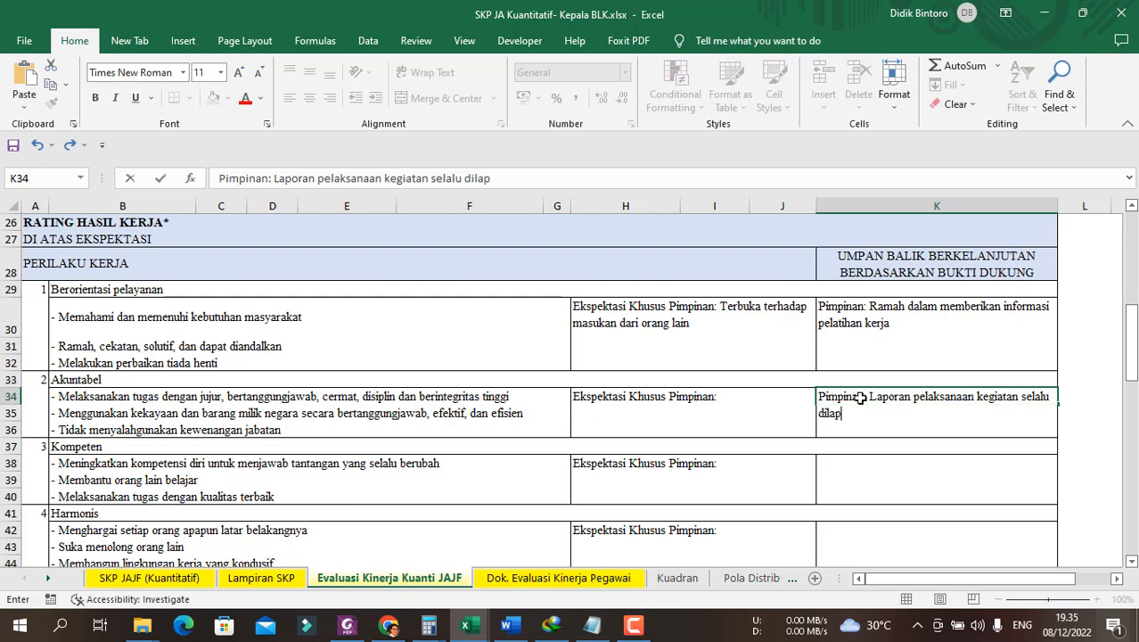
type("orkan tepat waktu")
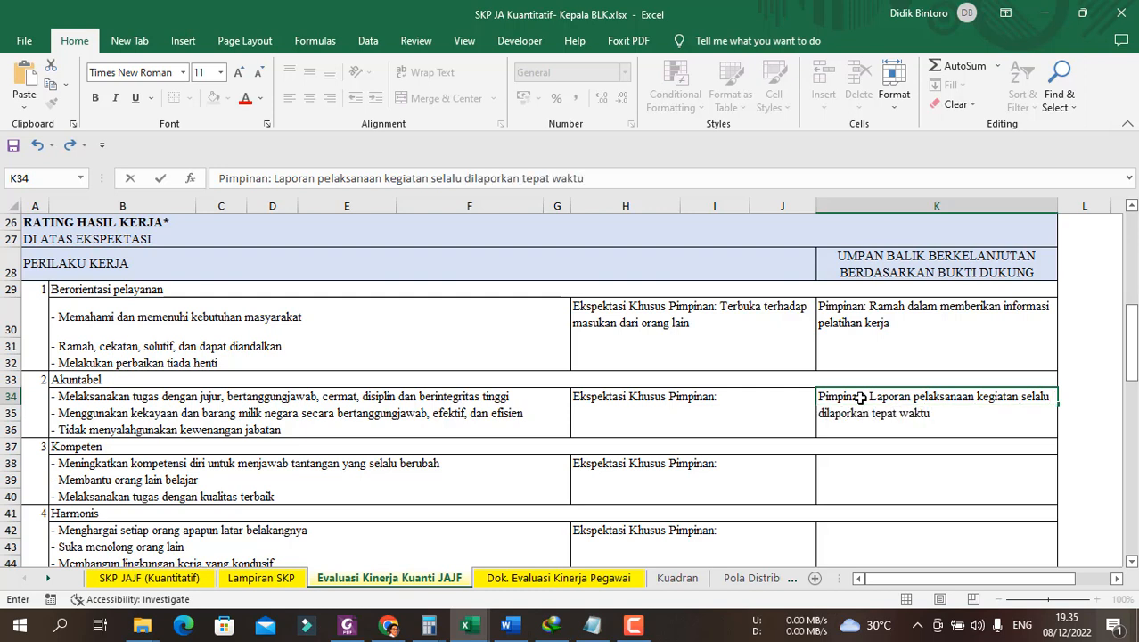
key("Return")
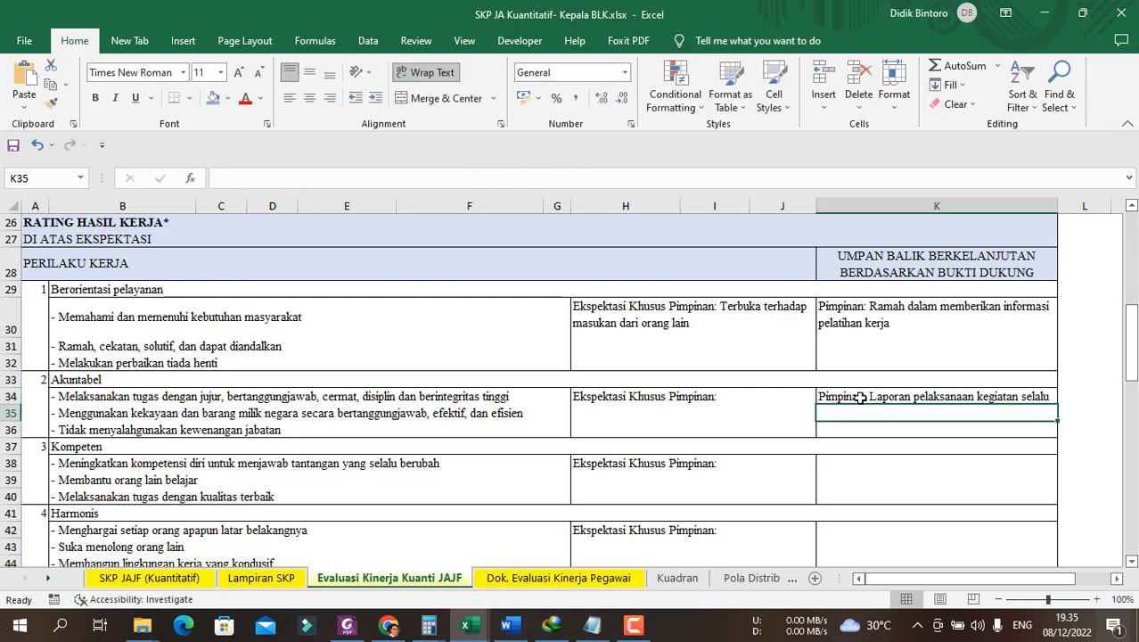
- Set Rating Perilaku Kerja in cell A58 to DI ATAS EKSPEKTASI
scroll(860, 398, "down", 5)
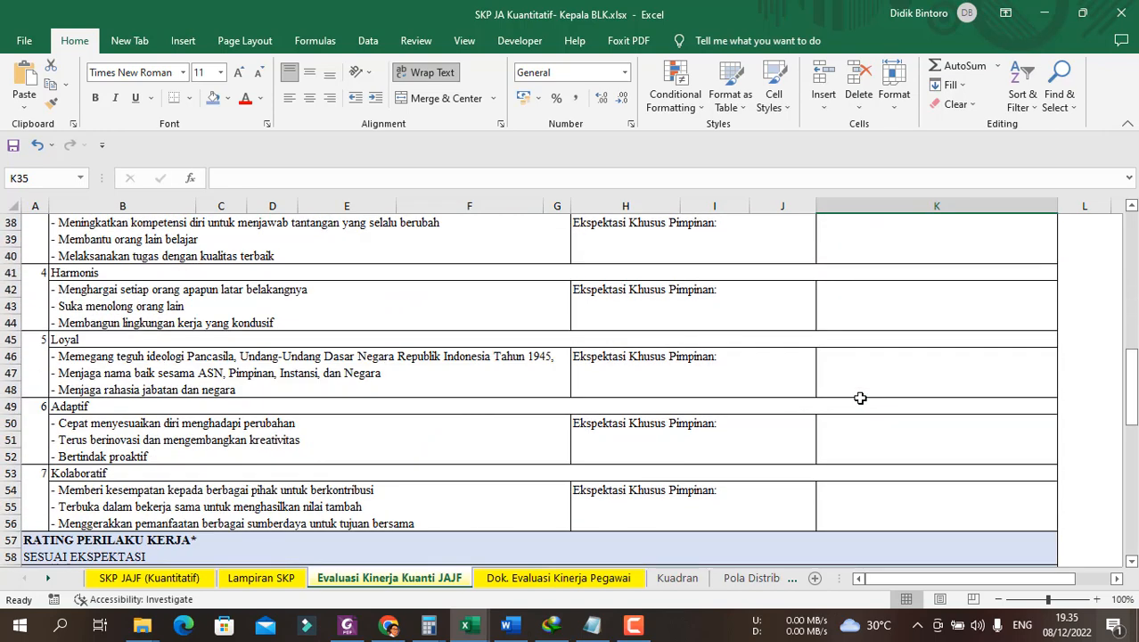
scroll(860, 397, "down", 1)
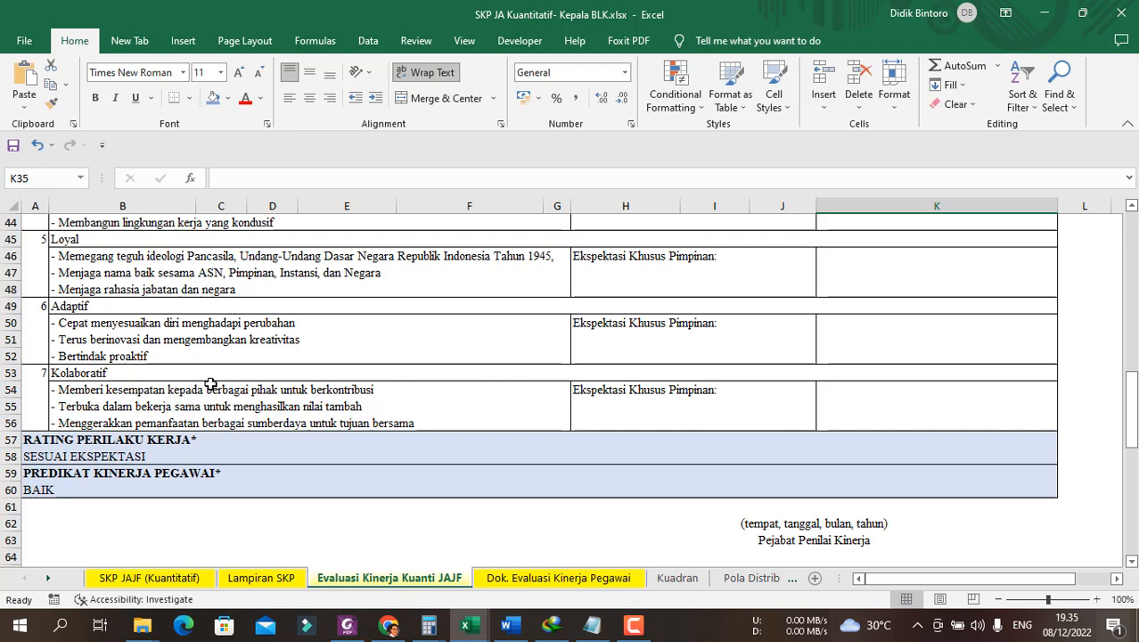
left_click(104, 454)
left_click(304, 458)
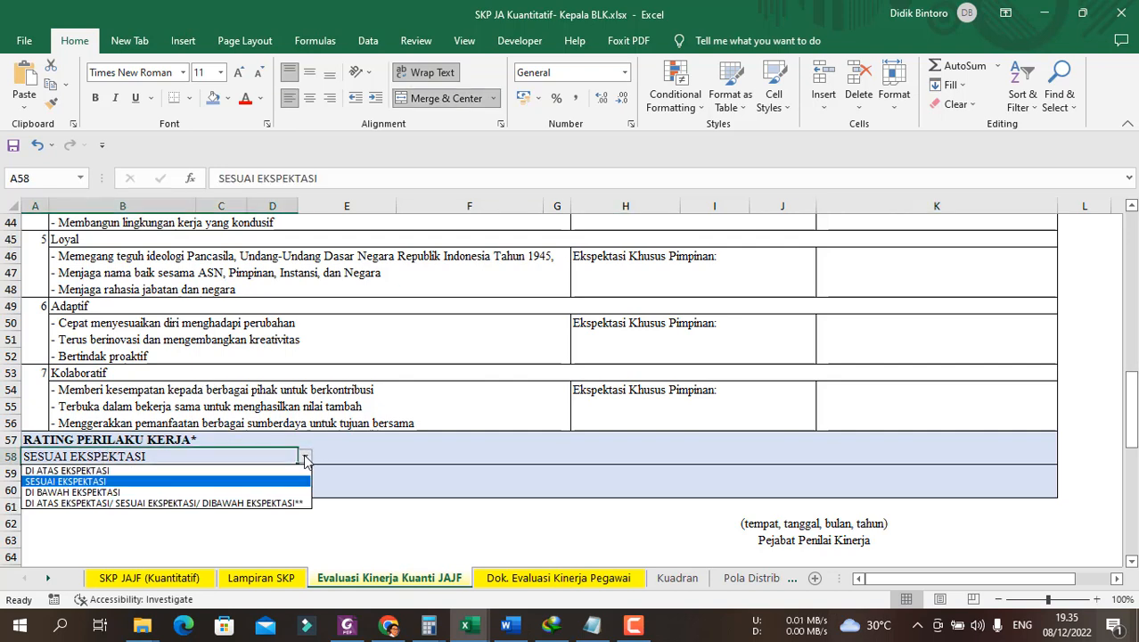
left_click(218, 472)
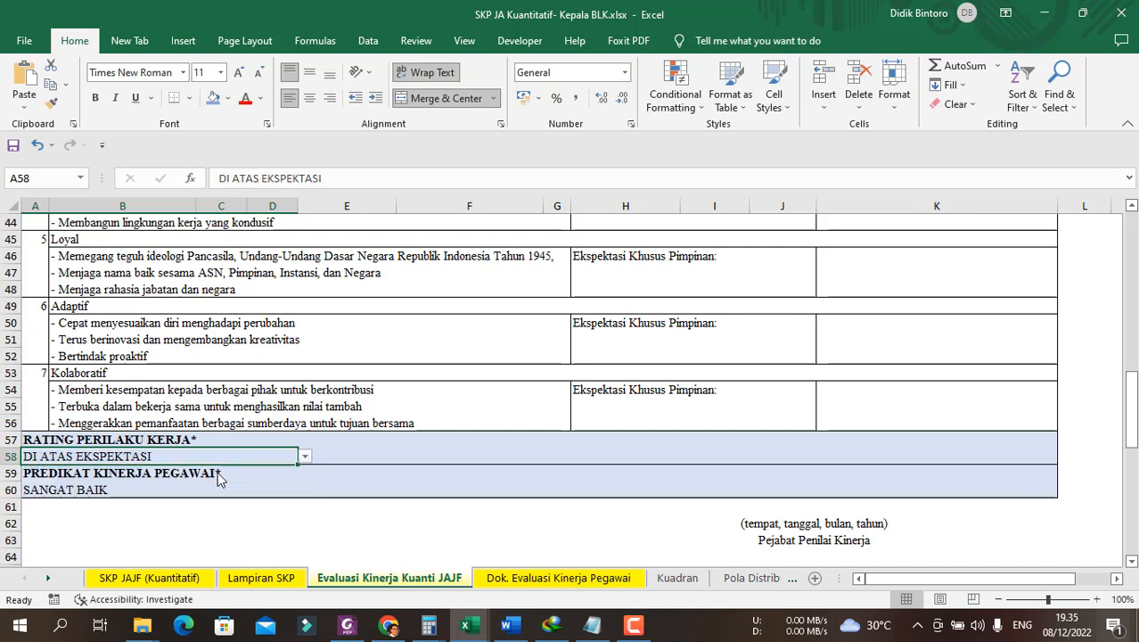
left_click(507, 376)
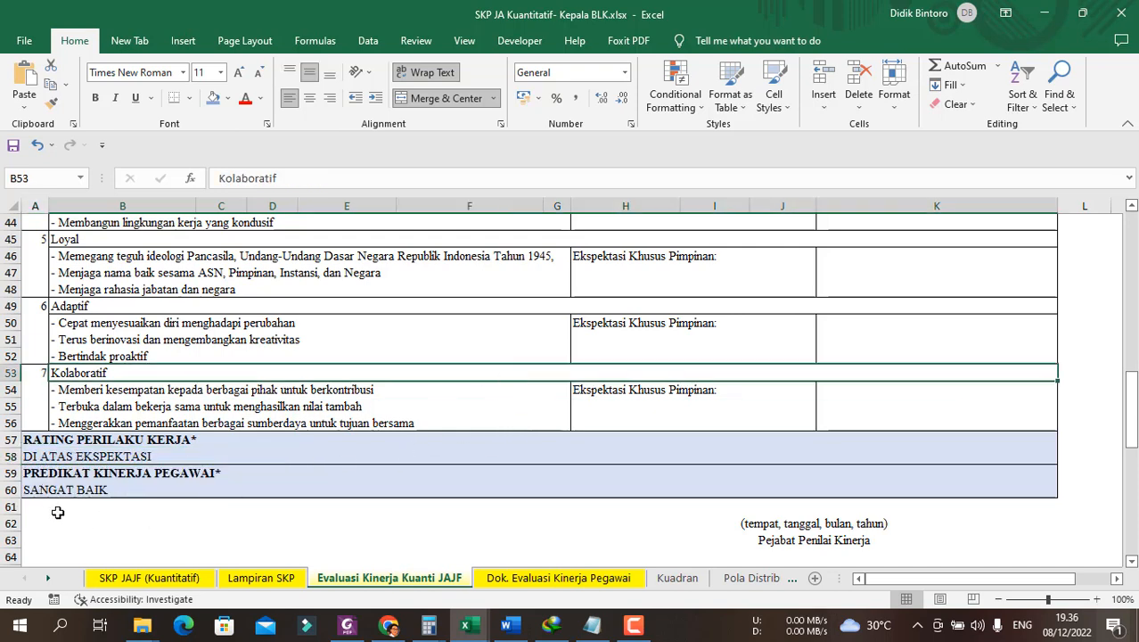
- Review the filled-in evaluation sheet and examine the Dok. Evaluasi Kinerja Pegawai sheet from its period heading down to the signature block
scroll(660, 312, "up", 7)
scroll(671, 341, "up", 7)
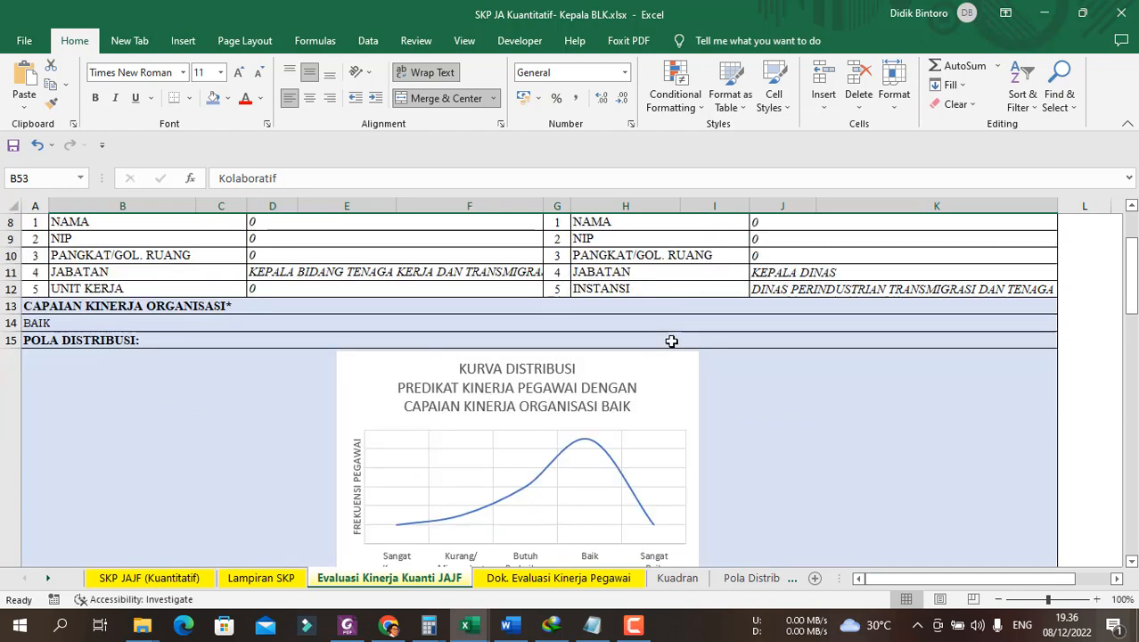
scroll(671, 341, "down", 9)
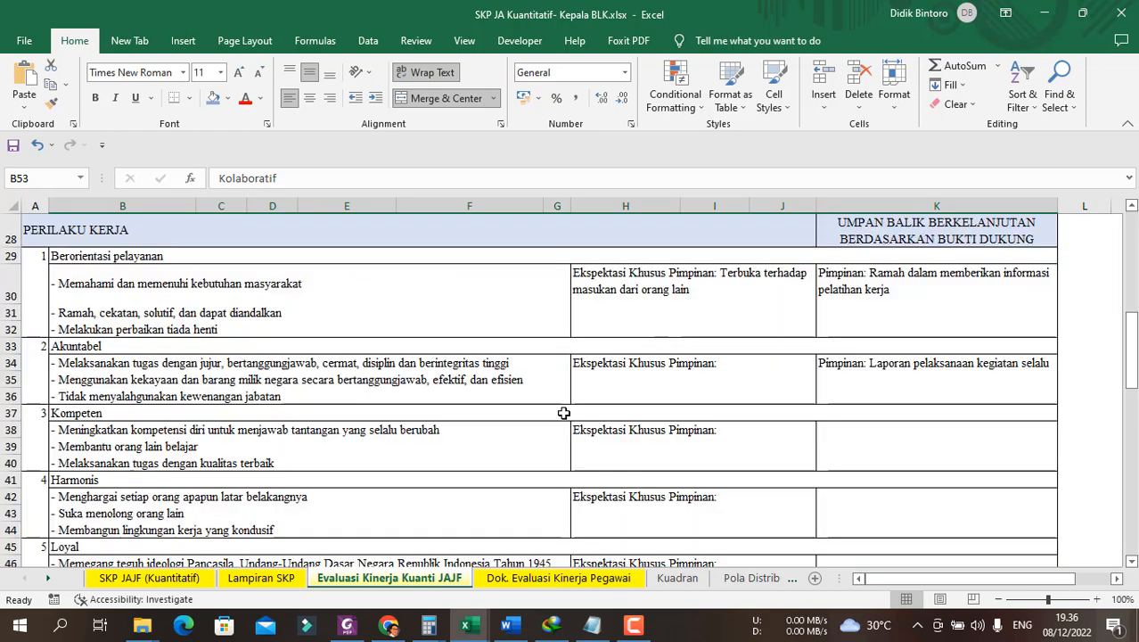
left_click(554, 580)
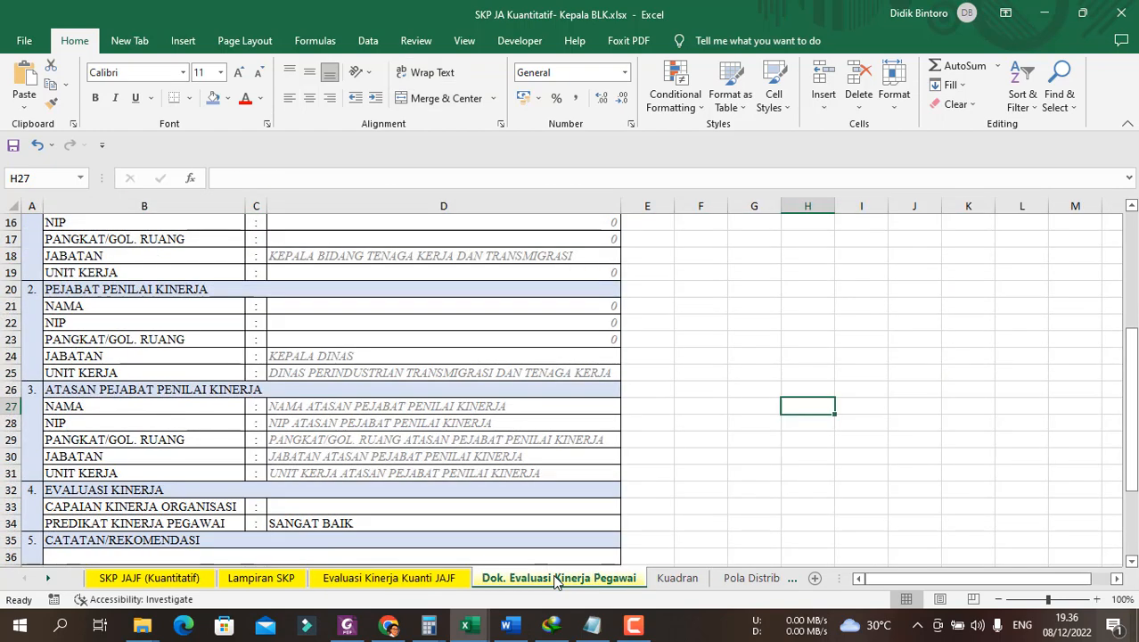
left_click(704, 307)
scroll(706, 284, "up", 4)
scroll(419, 334, "down", 3)
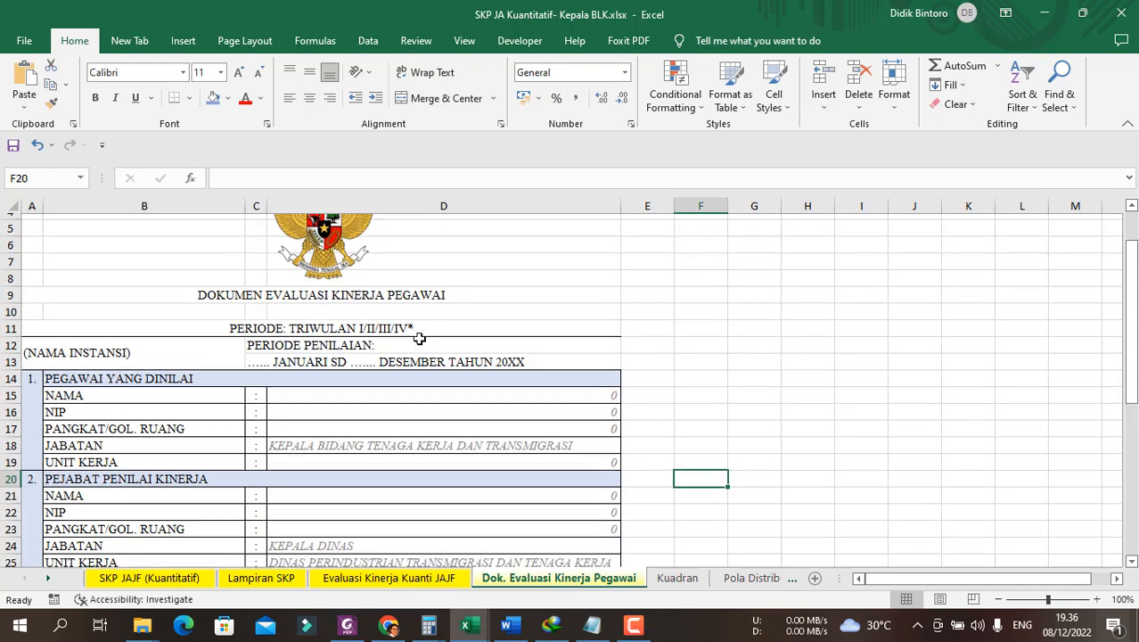
scroll(433, 304, "down", 1)
scroll(433, 305, "down", 3)
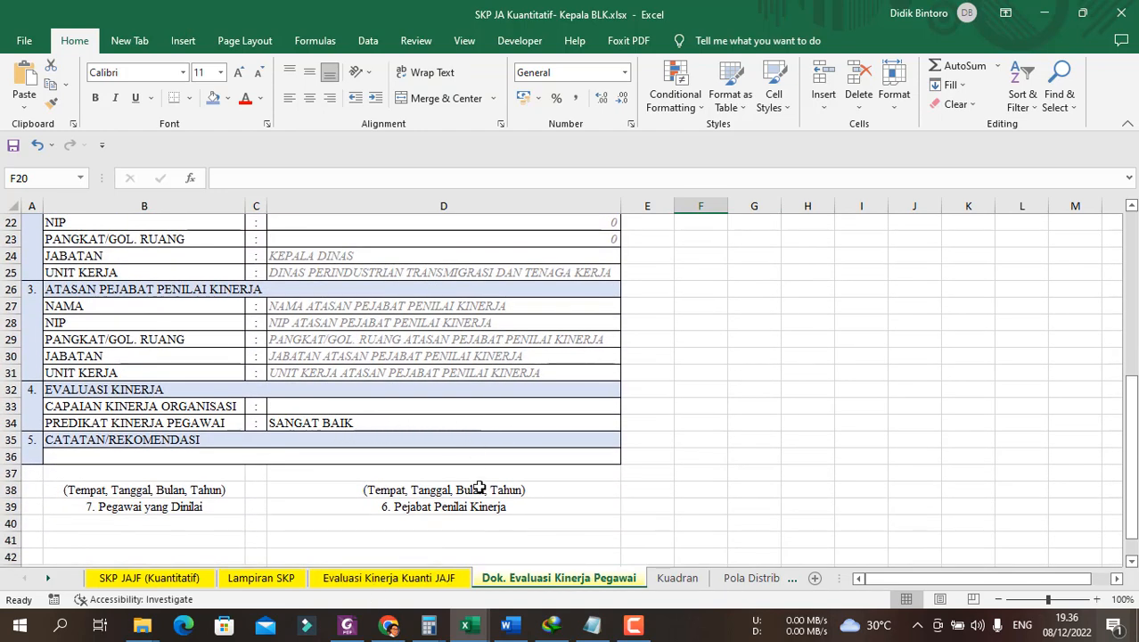
scroll(679, 381, "down", 3)
scroll(677, 383, "up", 2)
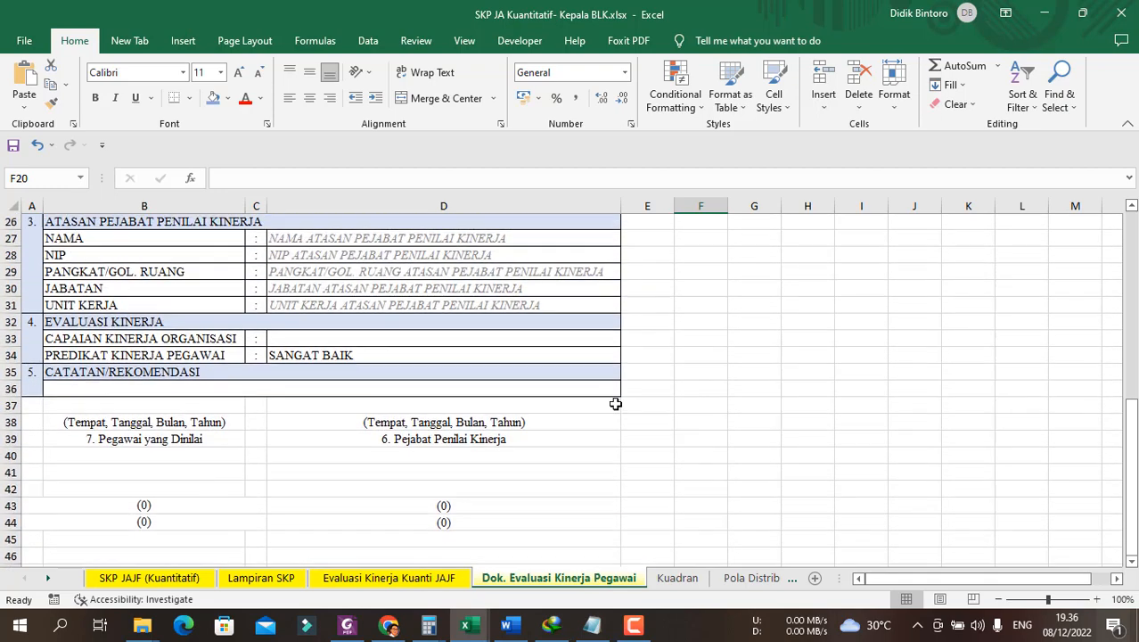